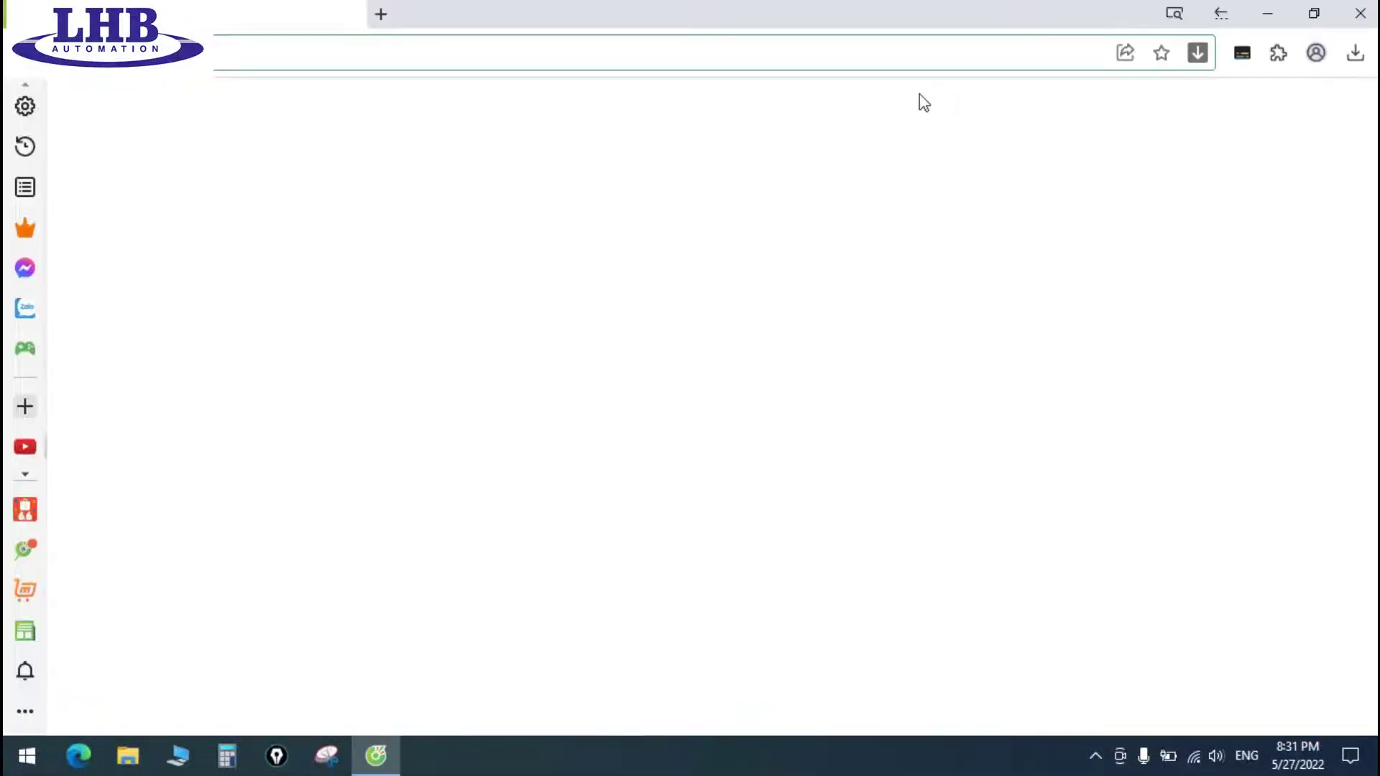
Load the Google homepage and go to the website lamhungbach.com
{"action": "type", "text": "g"}
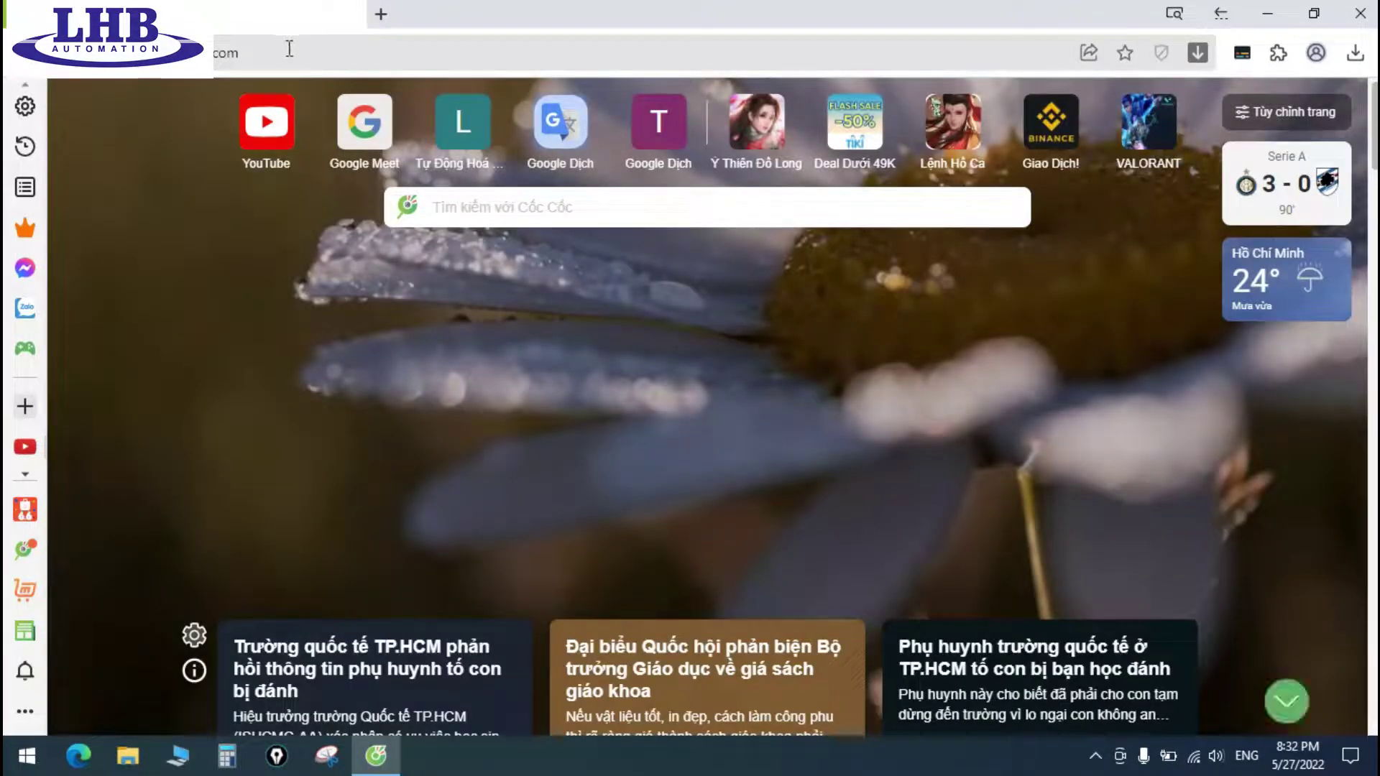
{"action": "key", "text": "Return"}
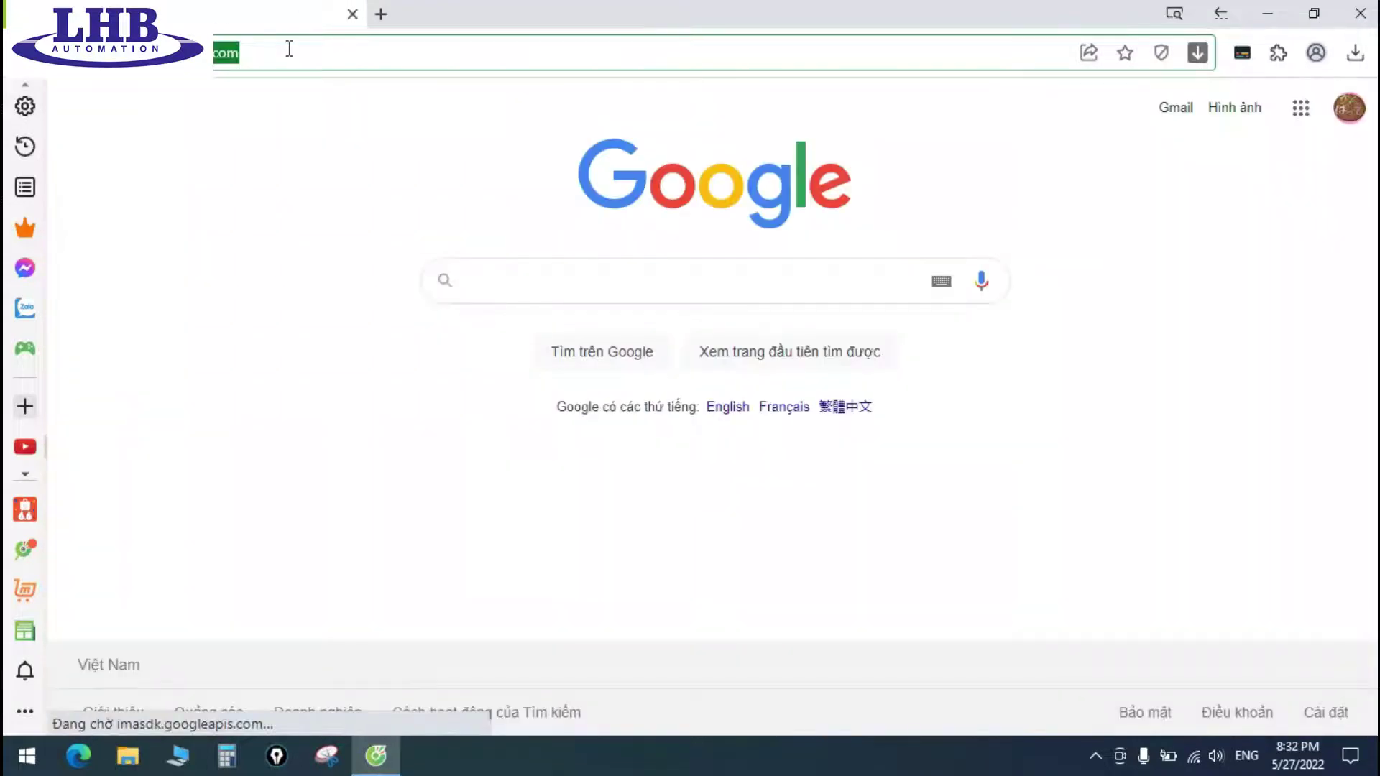
{"action": "type", "text": "l"}
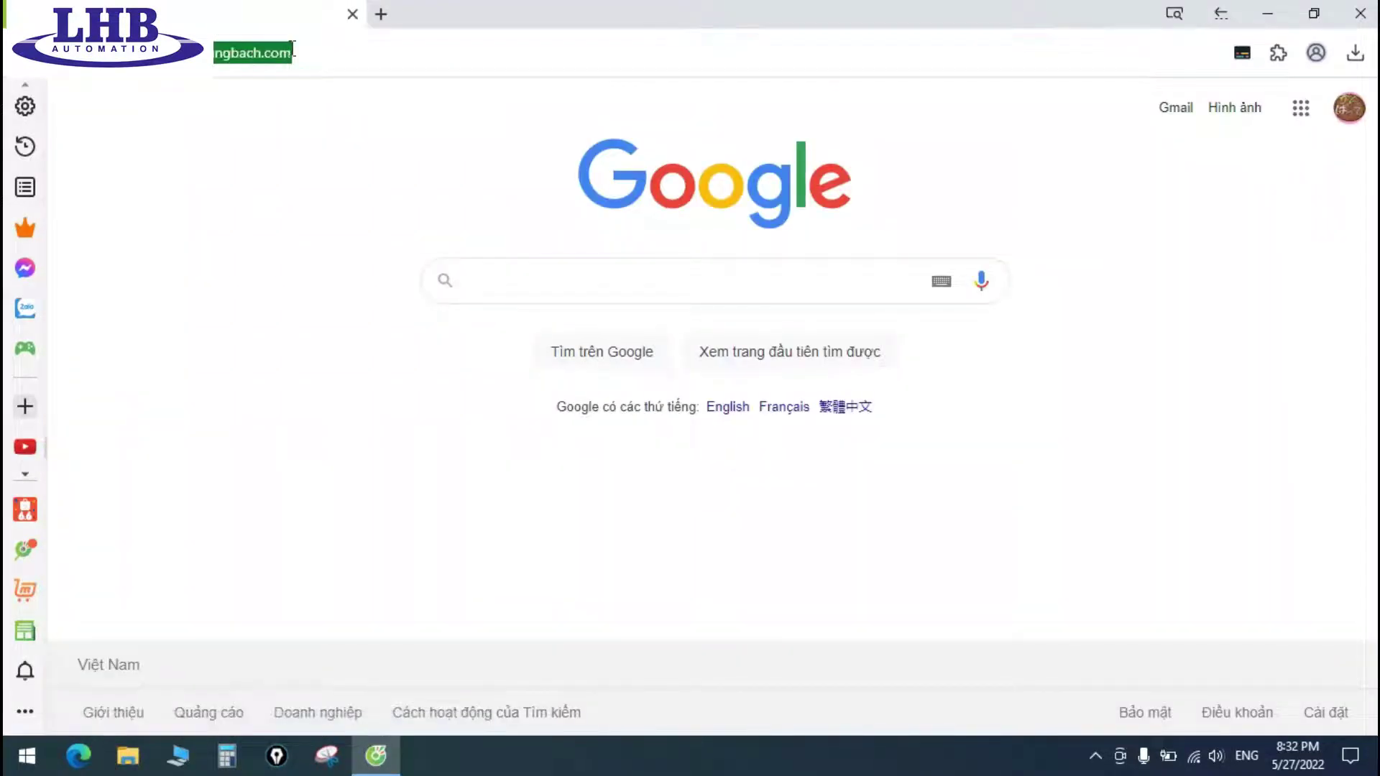
{"action": "type", "text": "amhun"}
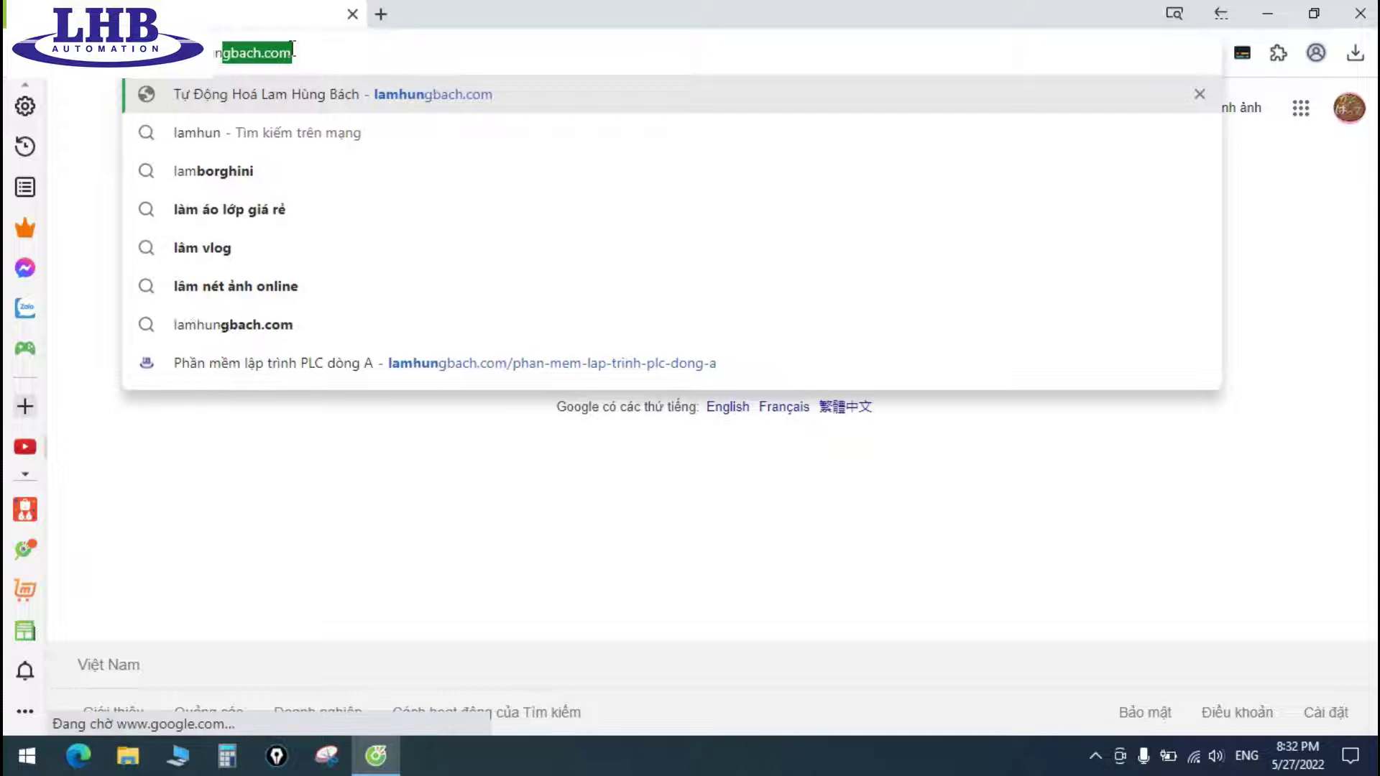
{"action": "type", "text": "gbach.com"}
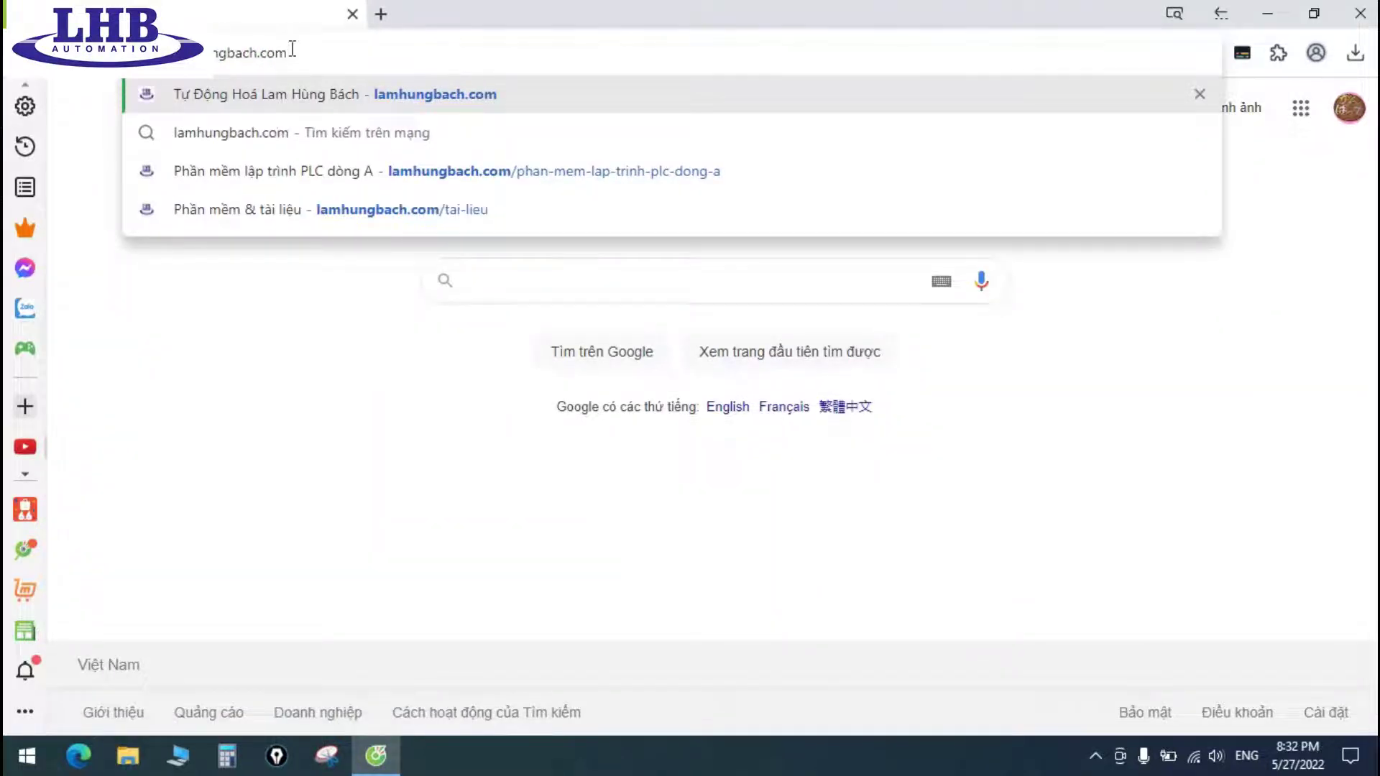
{"action": "key", "text": "Return"}
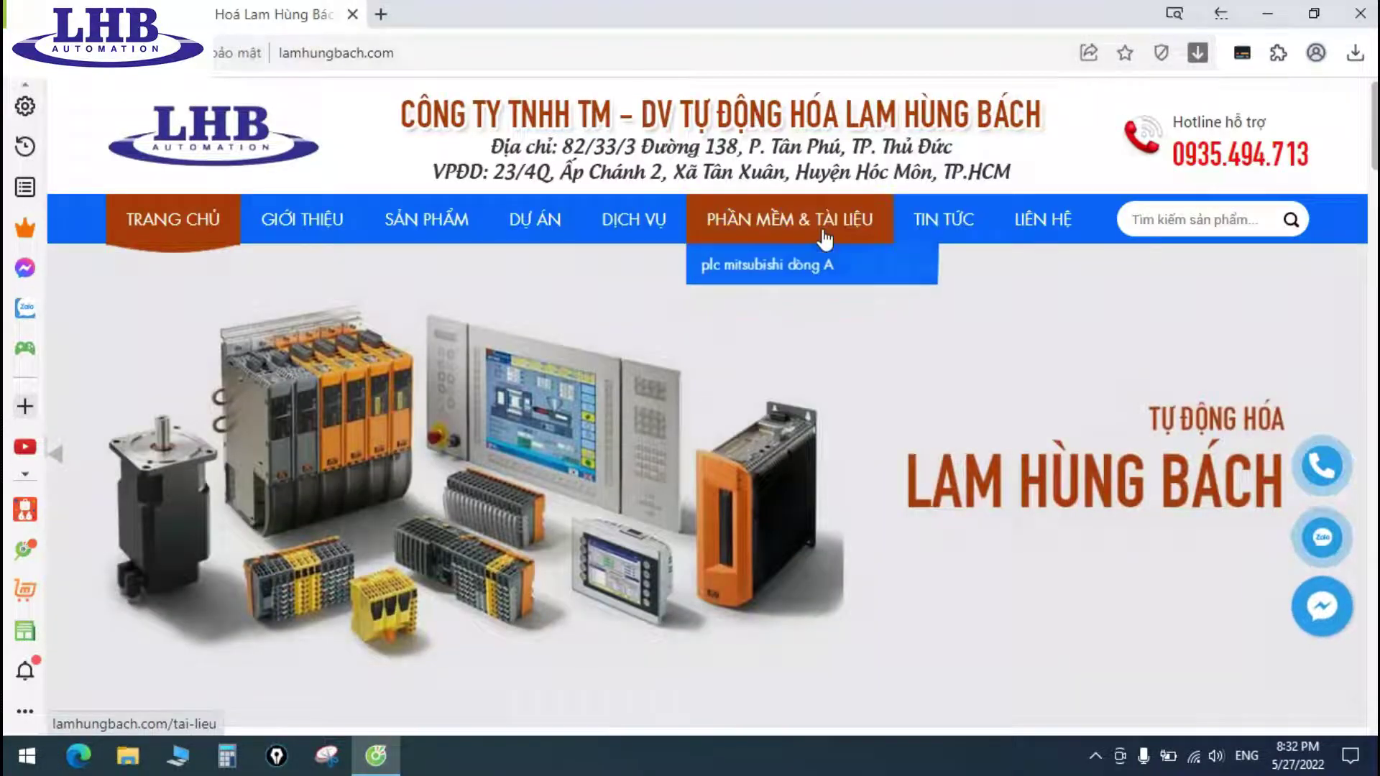
From the site's software and documents section, download File 1 (MED240.zip) of the A-series PLC programming software and close its Drive page
{"action": "left_click", "coordinate": [805, 232]}
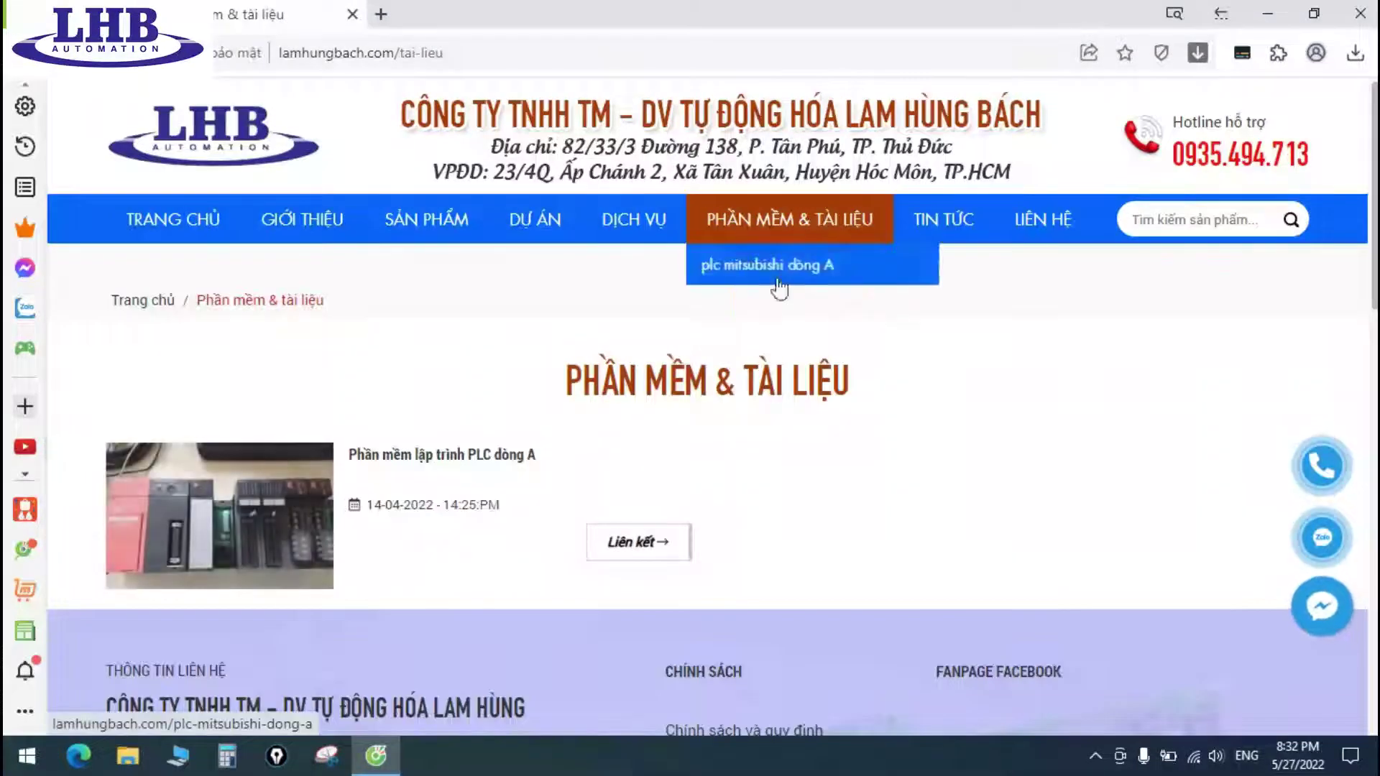
{"action": "left_click", "coordinate": [275, 466]}
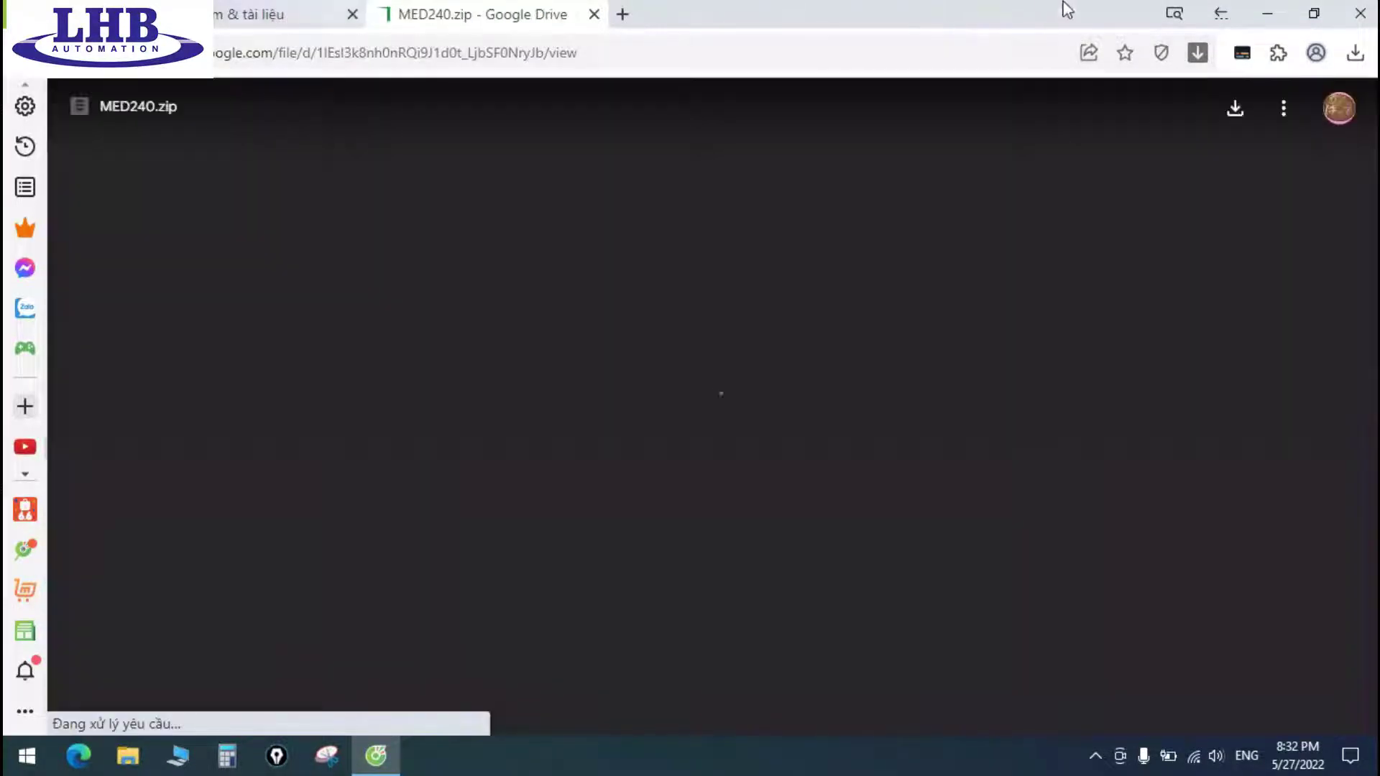
{"action": "left_click", "coordinate": [1236, 108]}
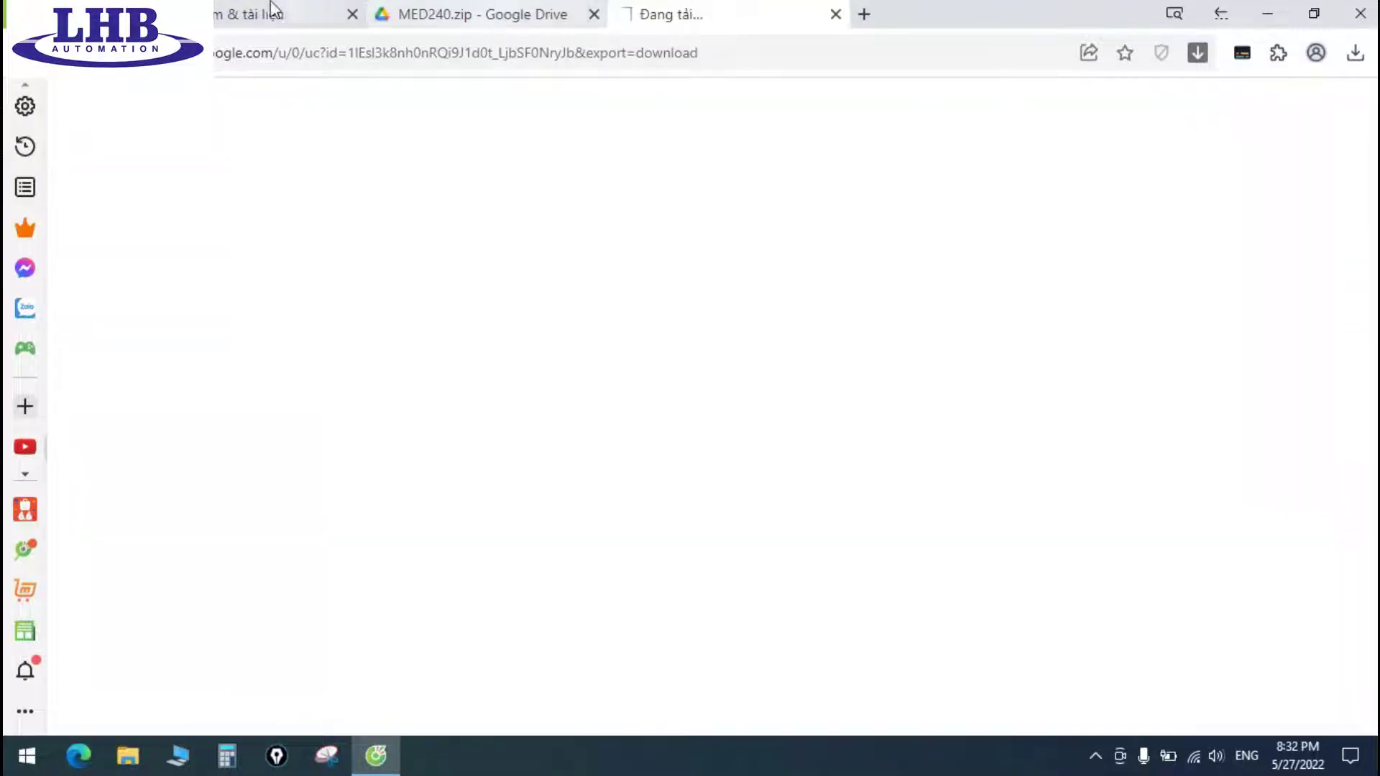
{"action": "mouse_move", "coordinate": [514, 2]}
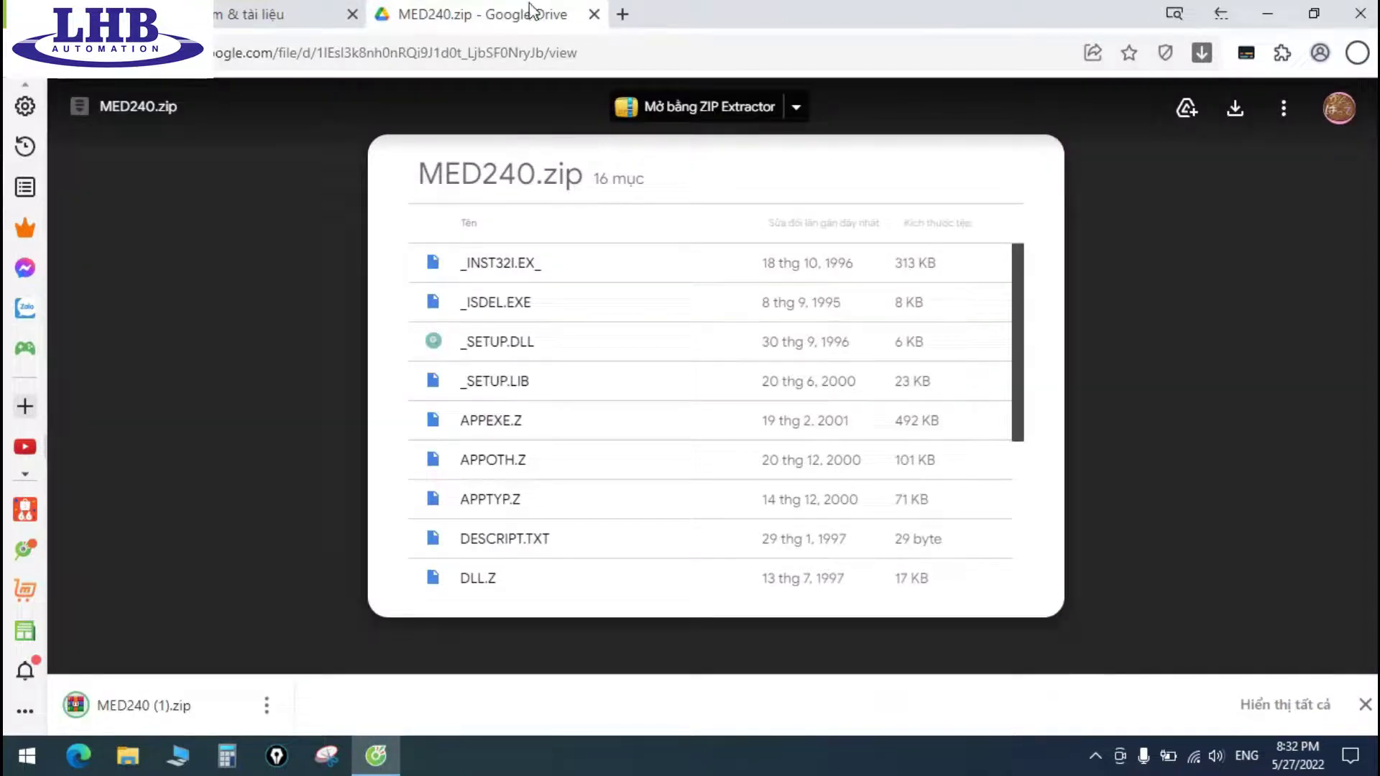
{"action": "left_click", "coordinate": [594, 14]}
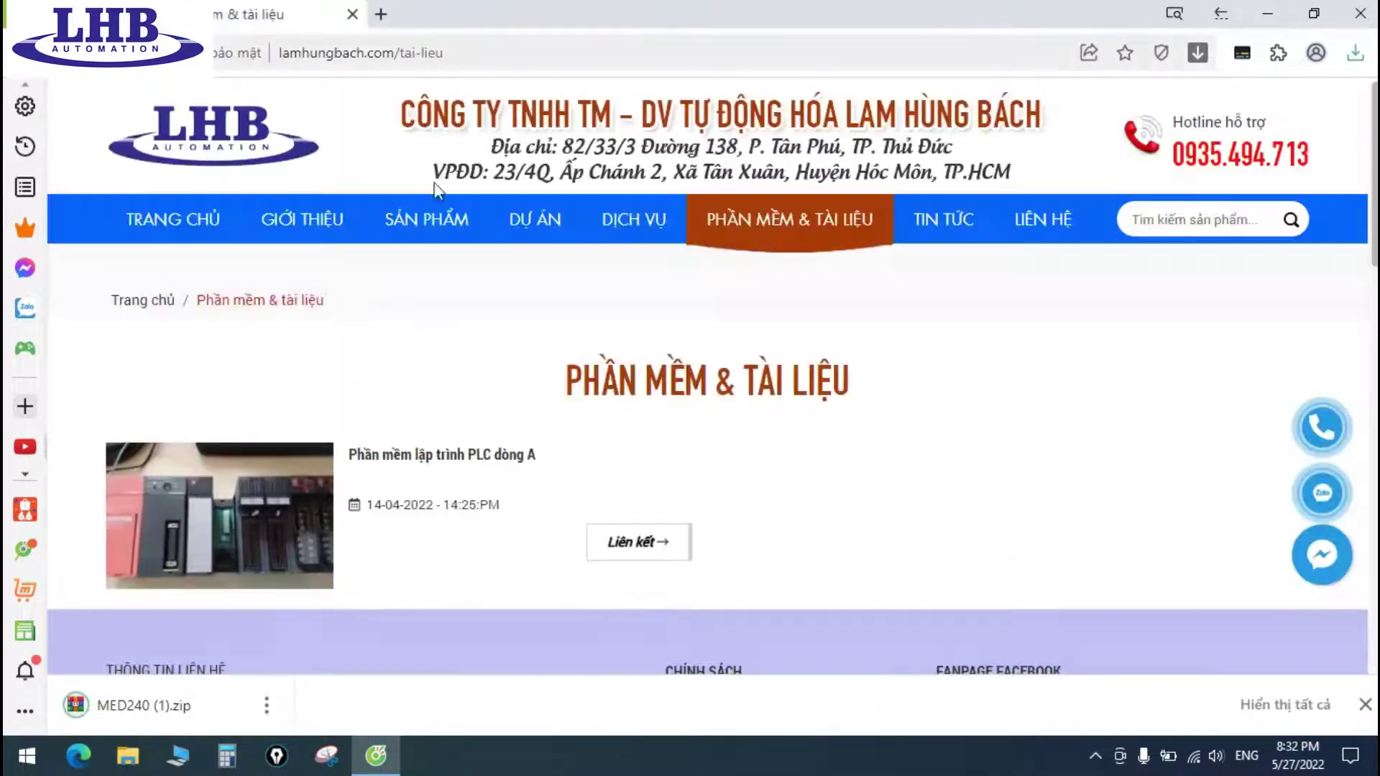
Reopen the A-series PLC software article and download File 2, MED241.zip, from Google Drive
{"action": "left_click", "coordinate": [309, 476]}
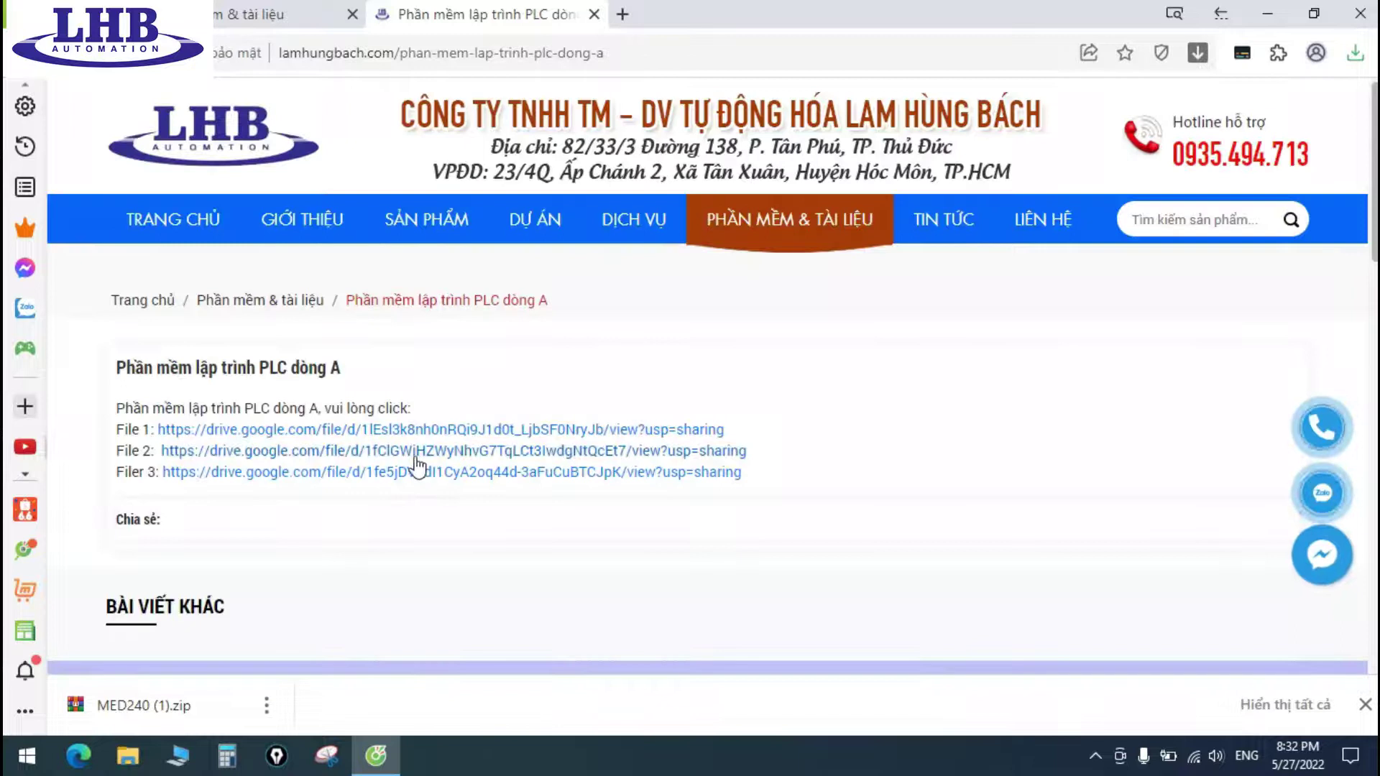
{"action": "left_click", "coordinate": [415, 458]}
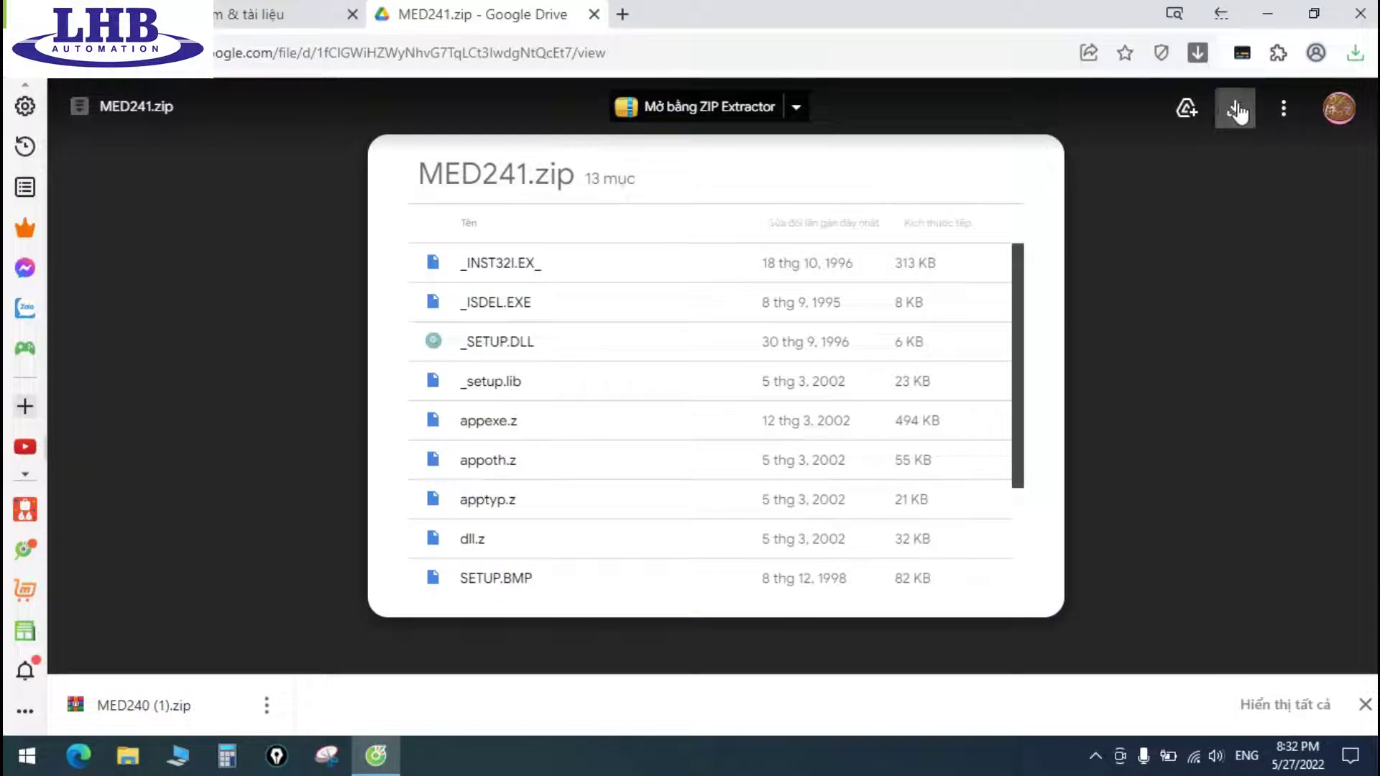
{"action": "left_click", "coordinate": [1235, 107]}
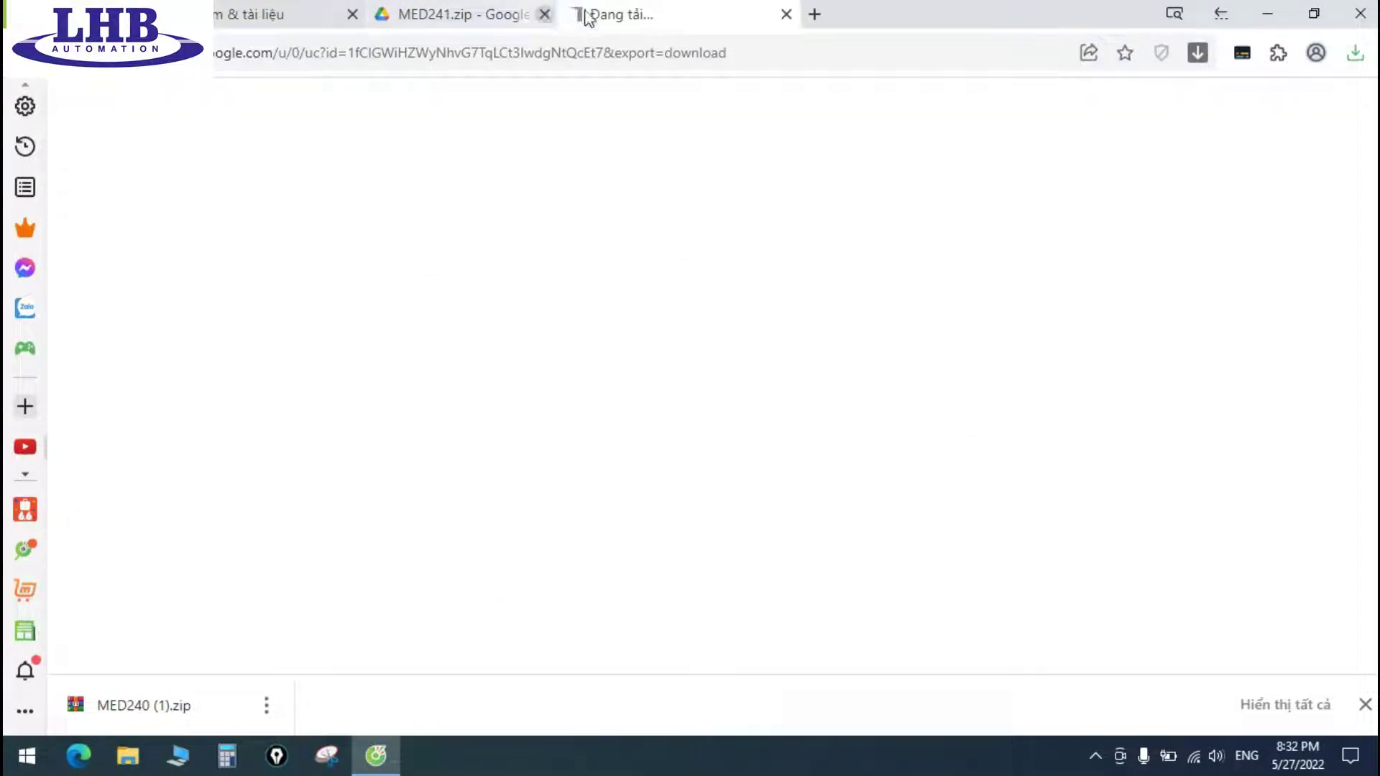
Download the article's third file, medoc.zip, from Google Drive and close its page
{"action": "left_click", "coordinate": [273, 485]}
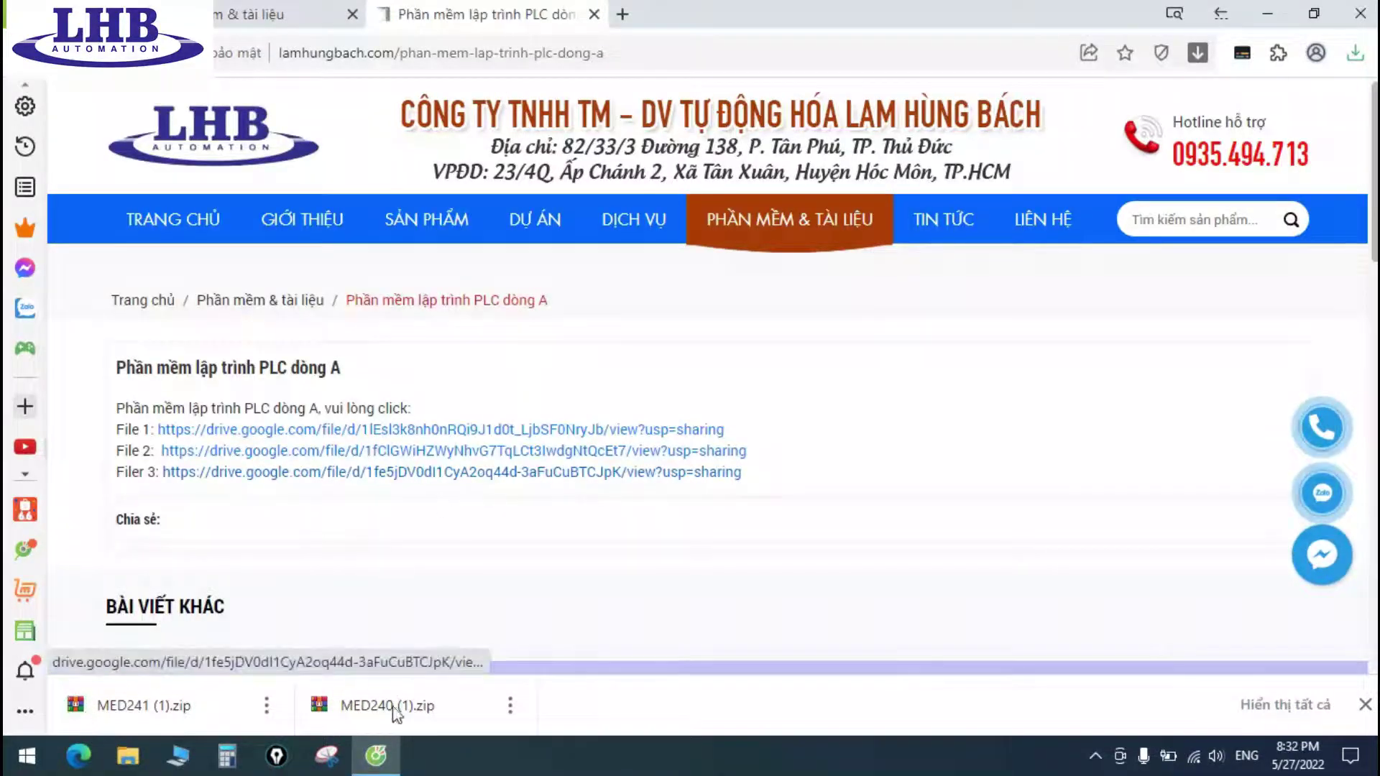
{"action": "left_click", "coordinate": [553, 472]}
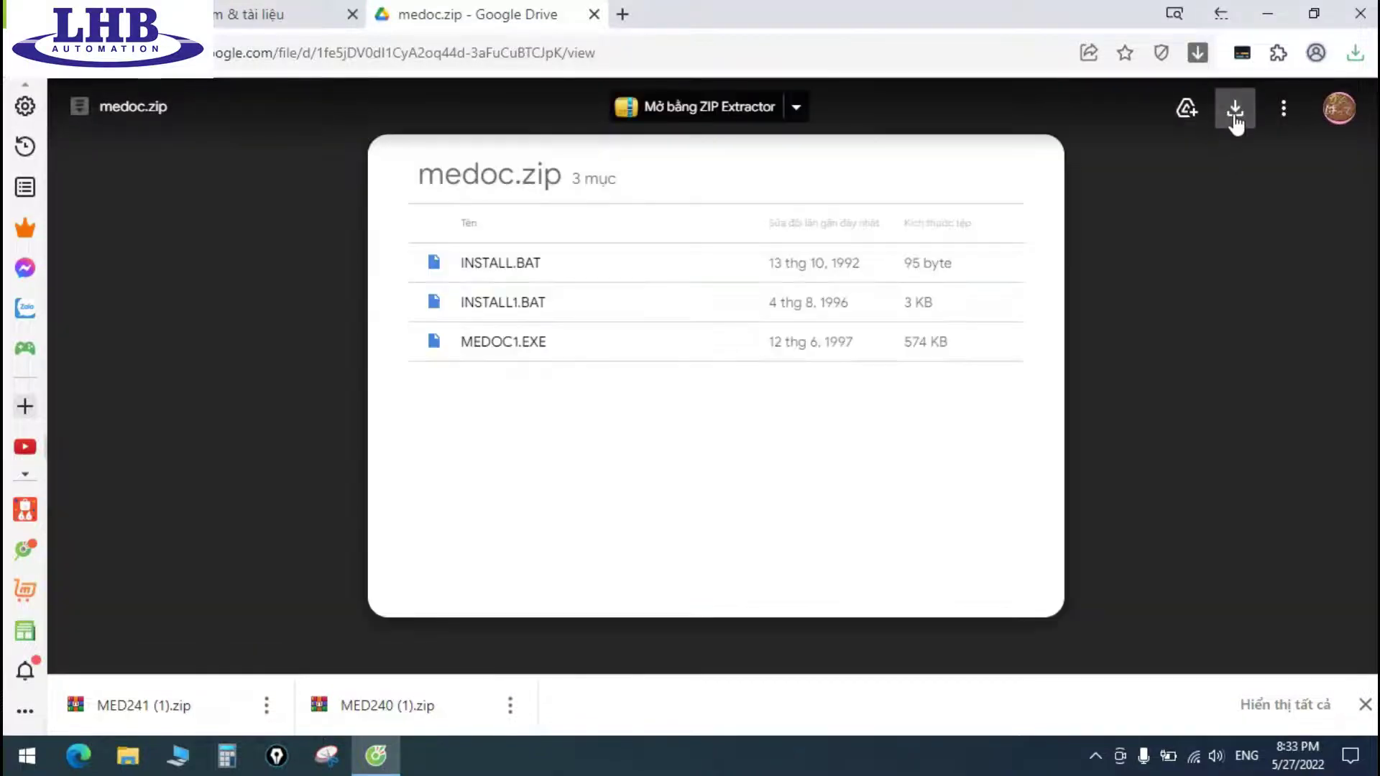
{"action": "left_click", "coordinate": [1236, 113]}
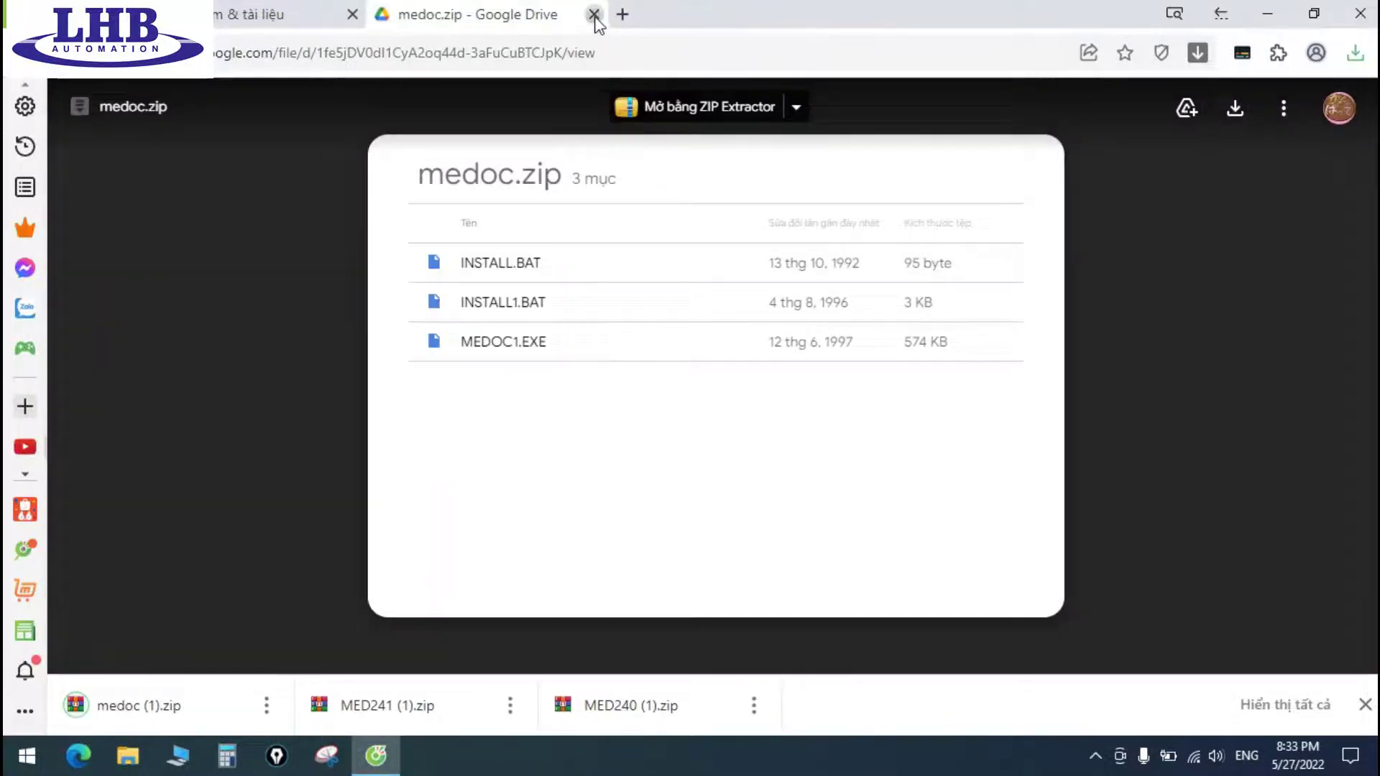
{"action": "left_click", "coordinate": [594, 15]}
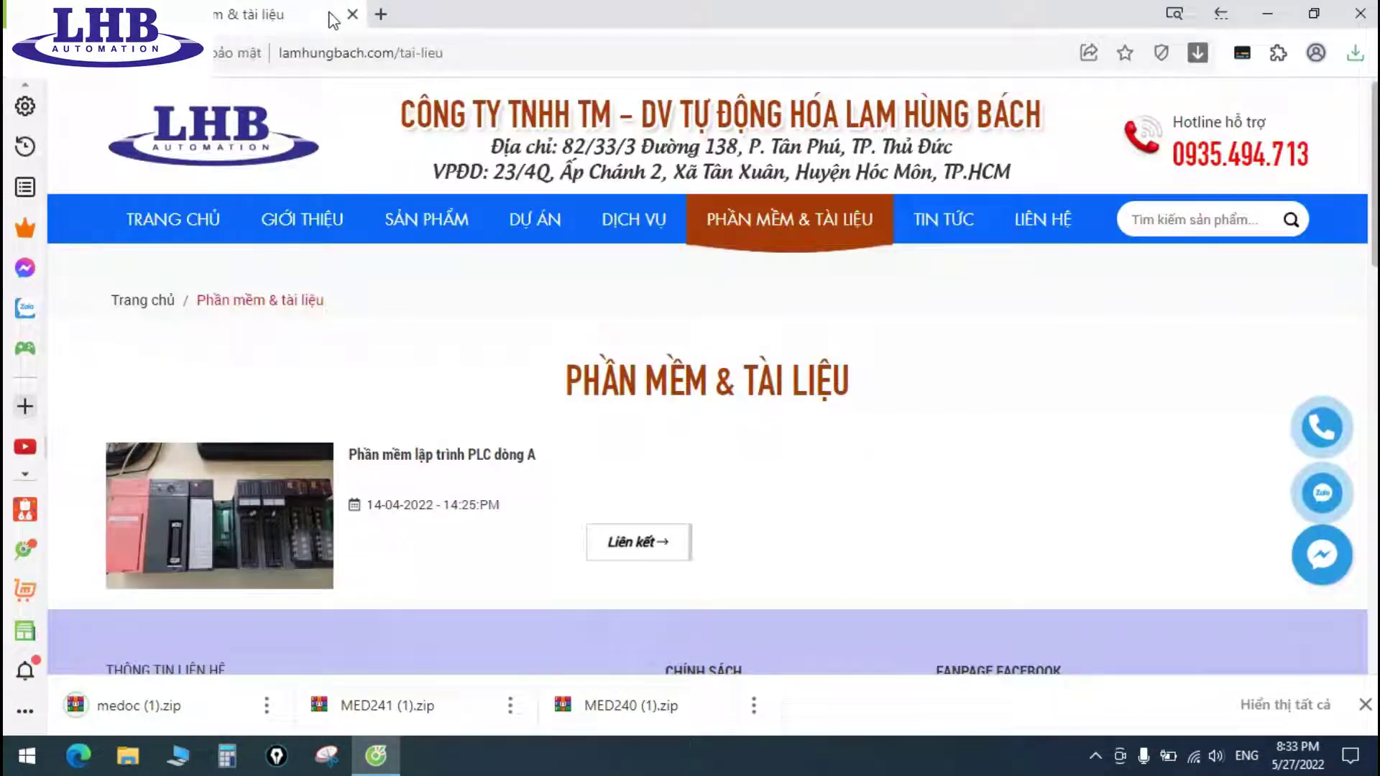
Review the downloaded archives medoc (1), MED241 (1) and MED240 (1) in the Downloads folder, and close the folder and the browser
{"action": "left_click", "coordinate": [510, 706]}
{"action": "left_click", "coordinate": [581, 604]}
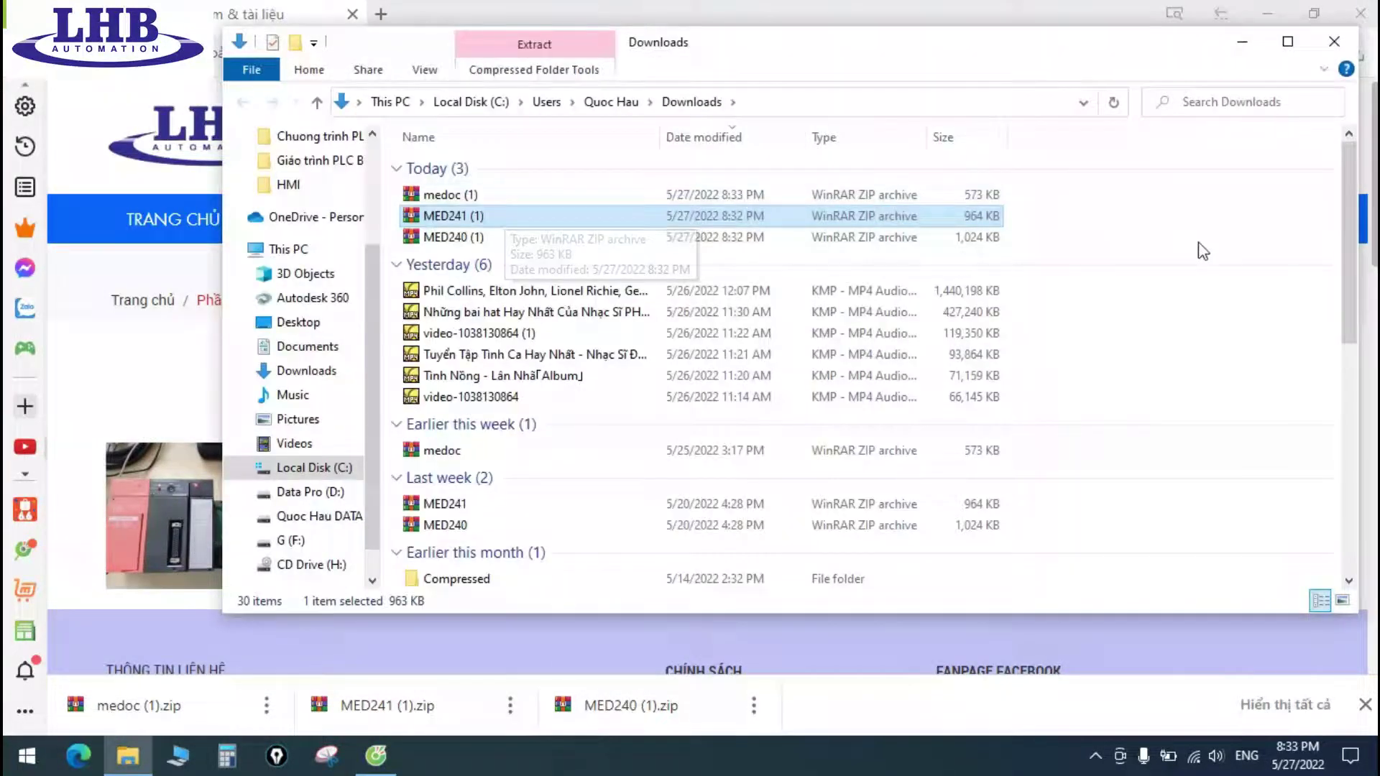
{"action": "left_click", "coordinate": [607, 237]}
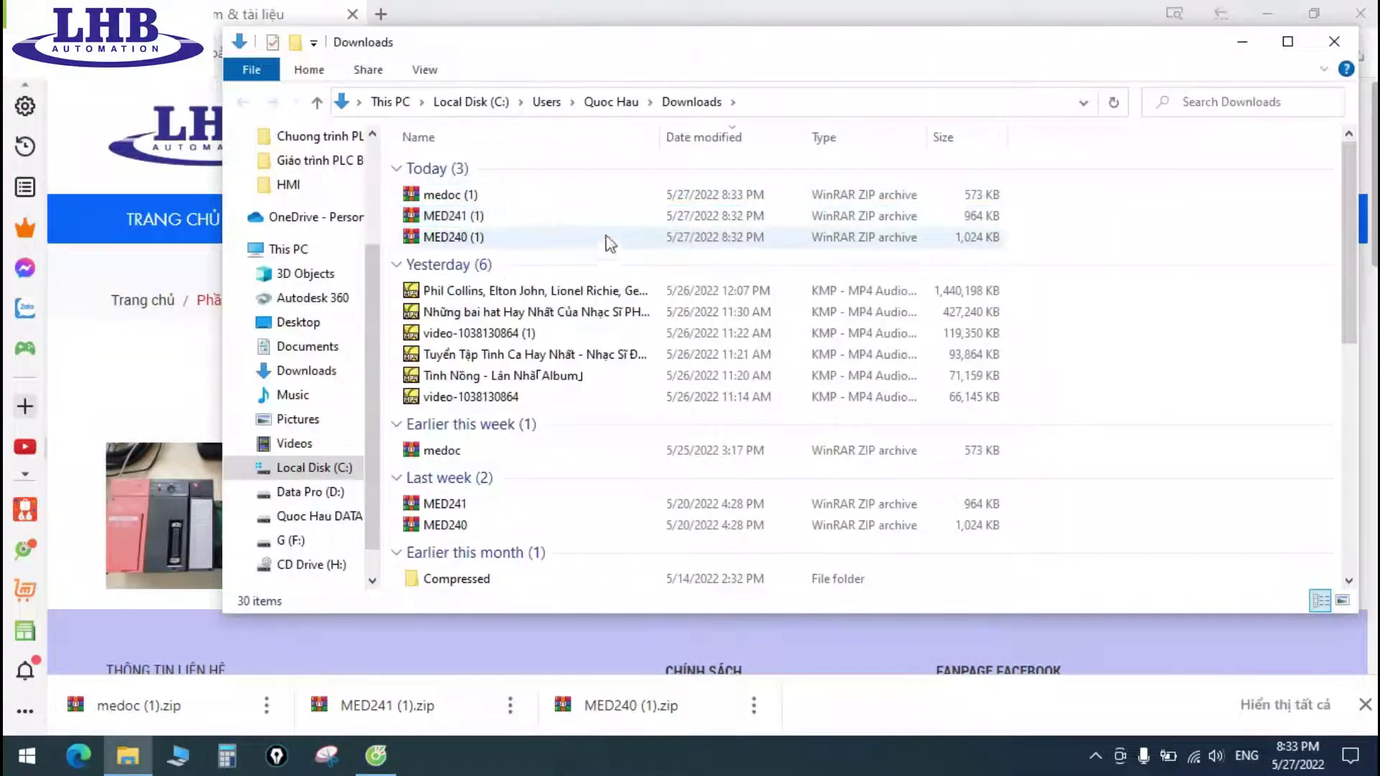
{"action": "left_click", "coordinate": [473, 216]}
{"action": "left_click", "coordinate": [475, 237], "text": "shift"}
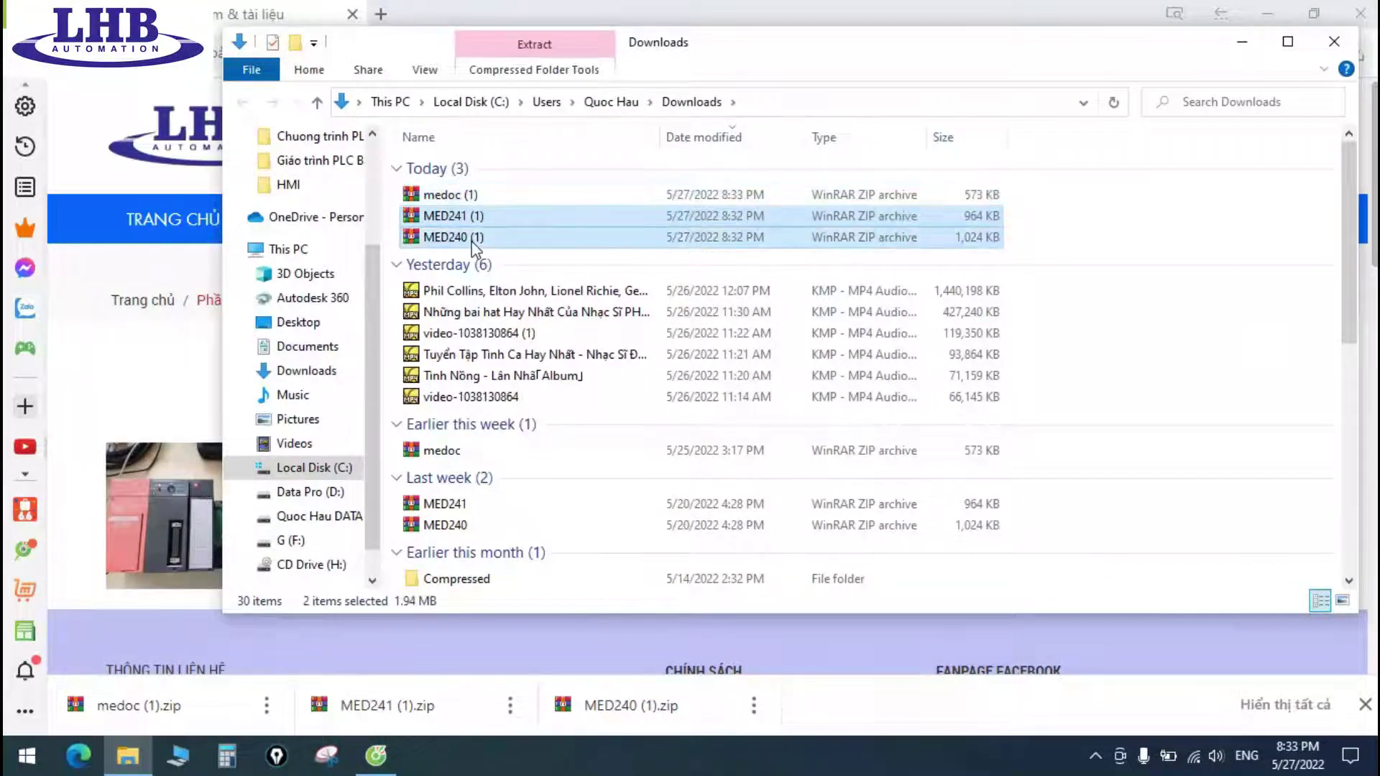
{"action": "left_click", "coordinate": [478, 201], "text": "shift"}
{"action": "left_click", "coordinate": [1085, 219]}
{"action": "left_click_drag", "start_coordinate": [1159, 245], "coordinate": [715, 202]}
{"action": "left_click", "coordinate": [1286, 212]}
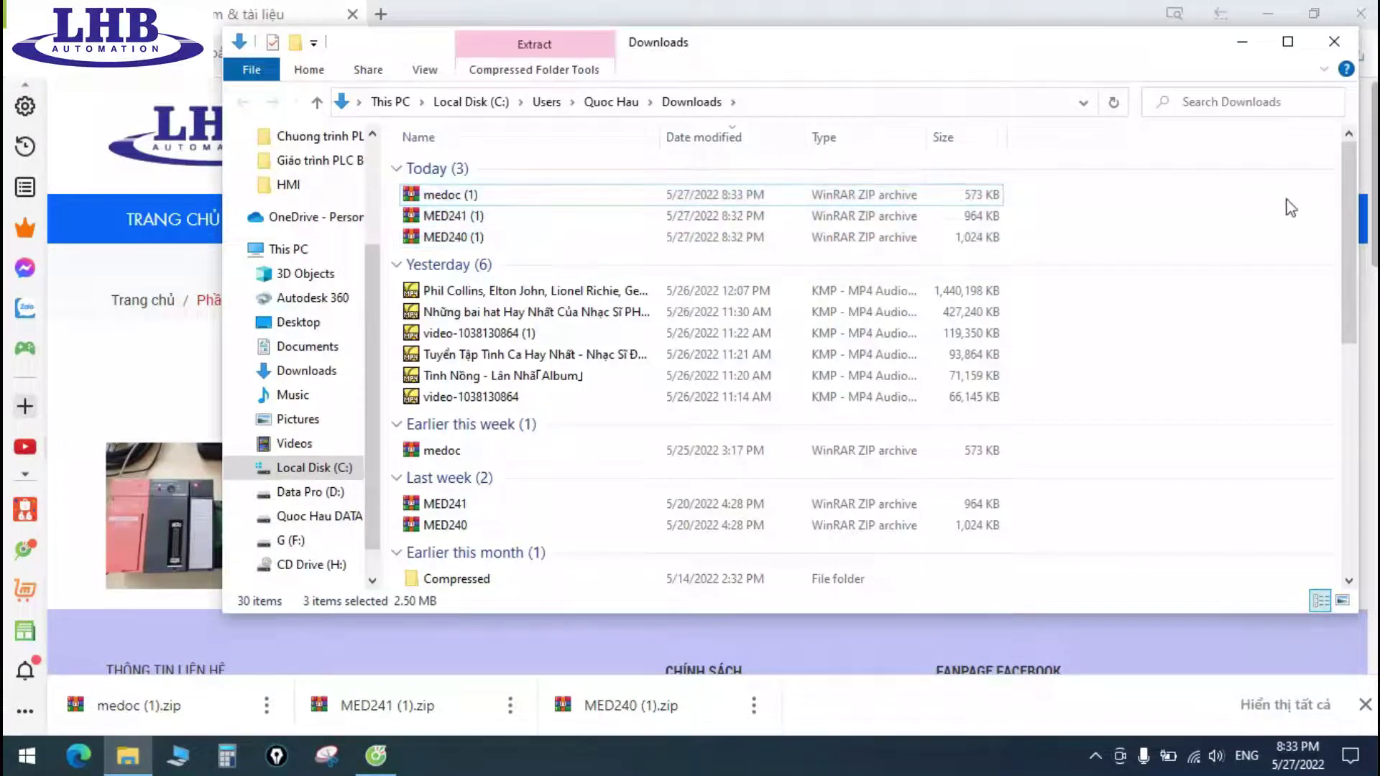
{"action": "left_click", "coordinate": [1335, 45]}
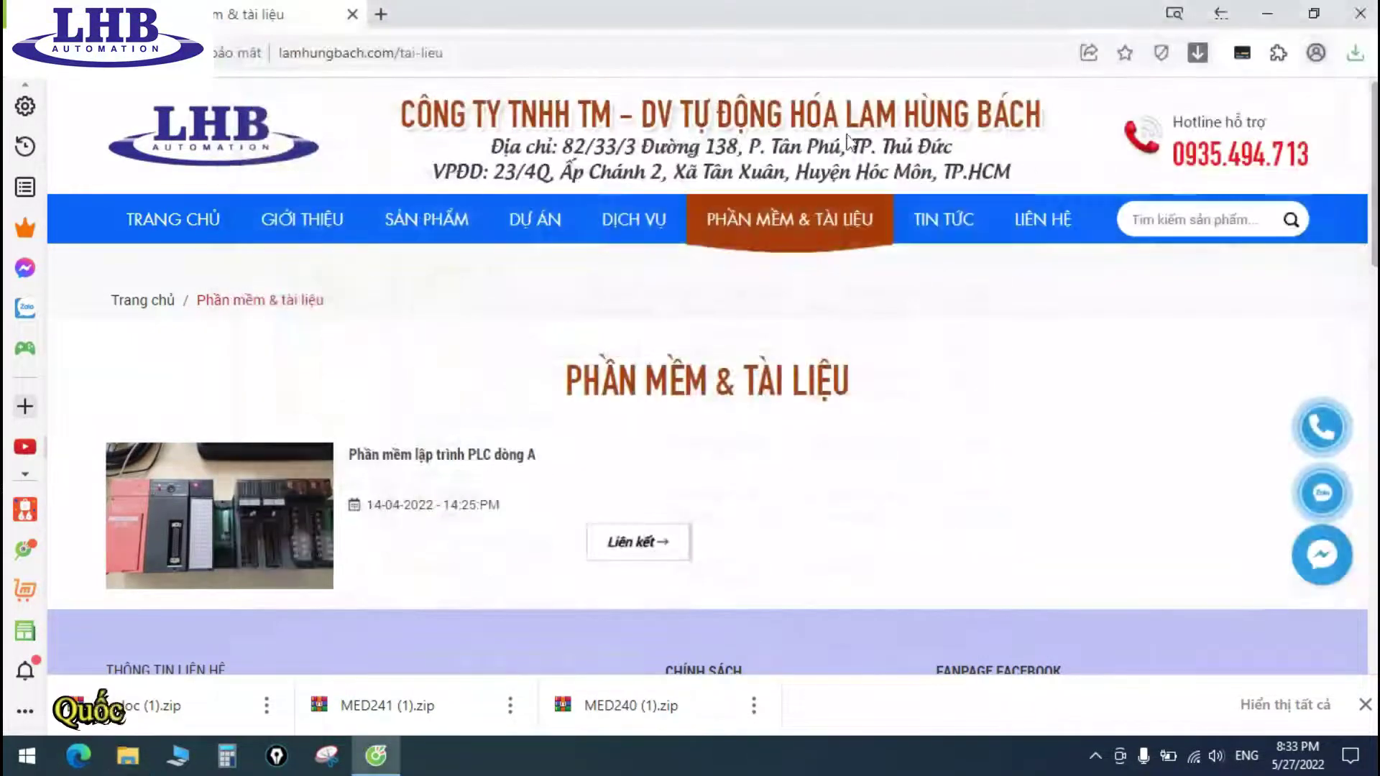
{"action": "left_click", "coordinate": [1360, 13]}
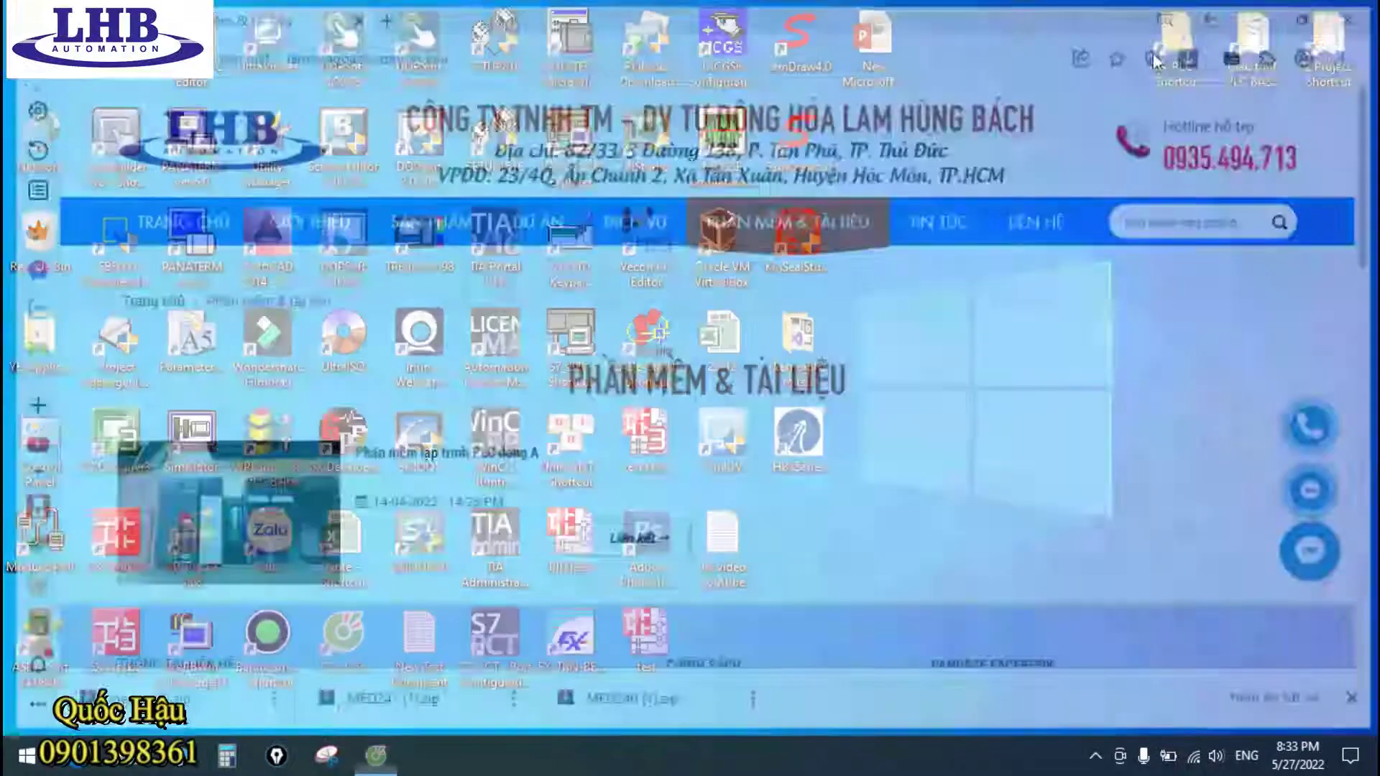
{"action": "right_click", "coordinate": [1042, 270]}
{"action": "left_click", "coordinate": [1103, 332]}
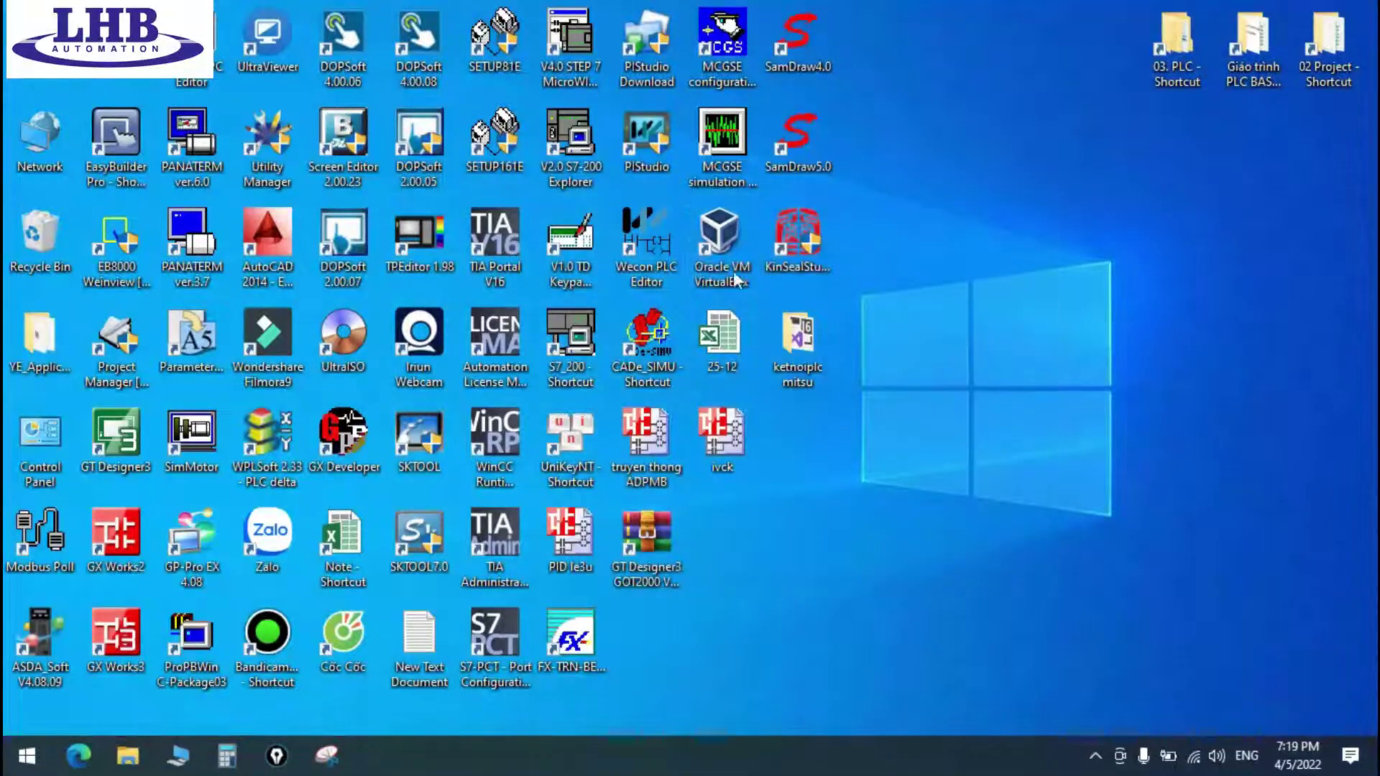
{"action": "right_click", "coordinate": [1084, 243]}
{"action": "left_click", "coordinate": [1126, 302]}
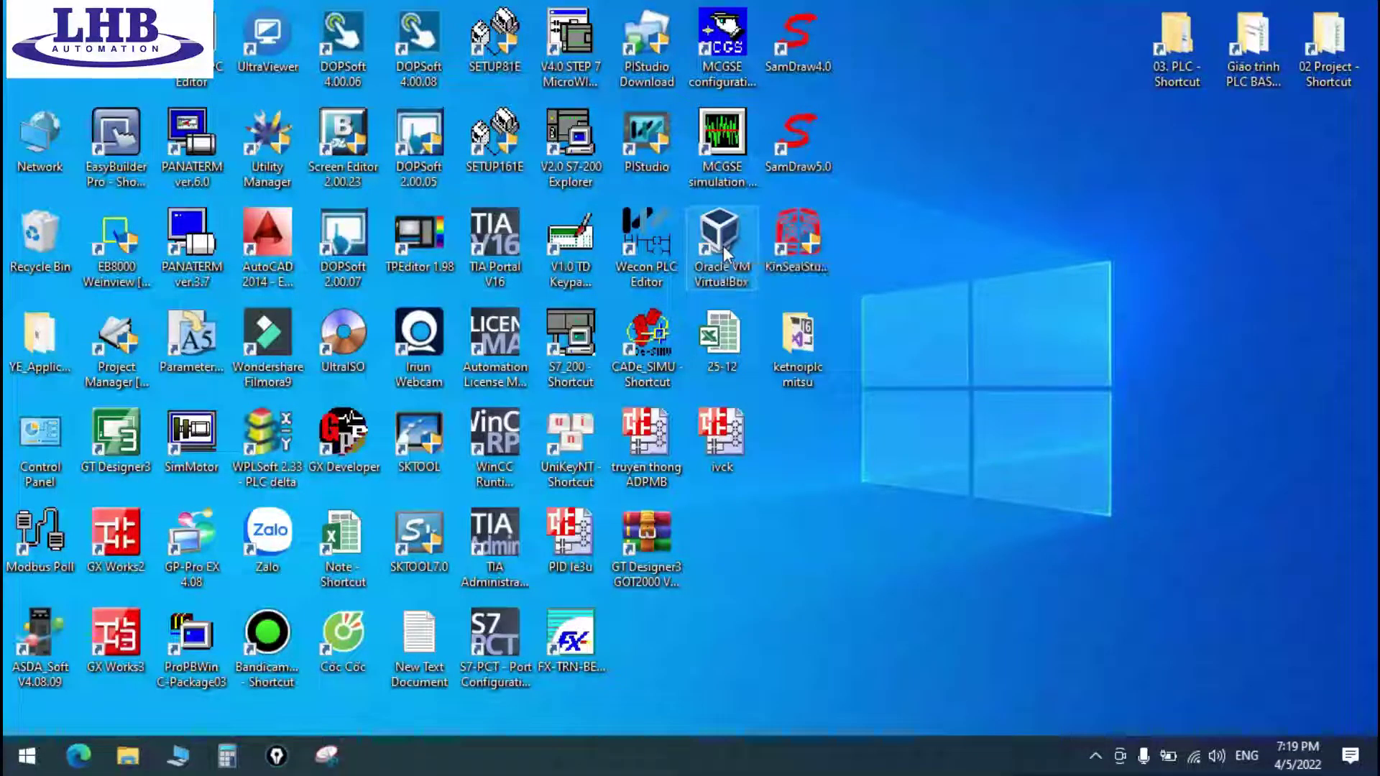
Switch to Oracle VM VirtualBox and start the WinXP_32bit virtual machine
{"action": "double_click", "coordinate": [723, 246]}
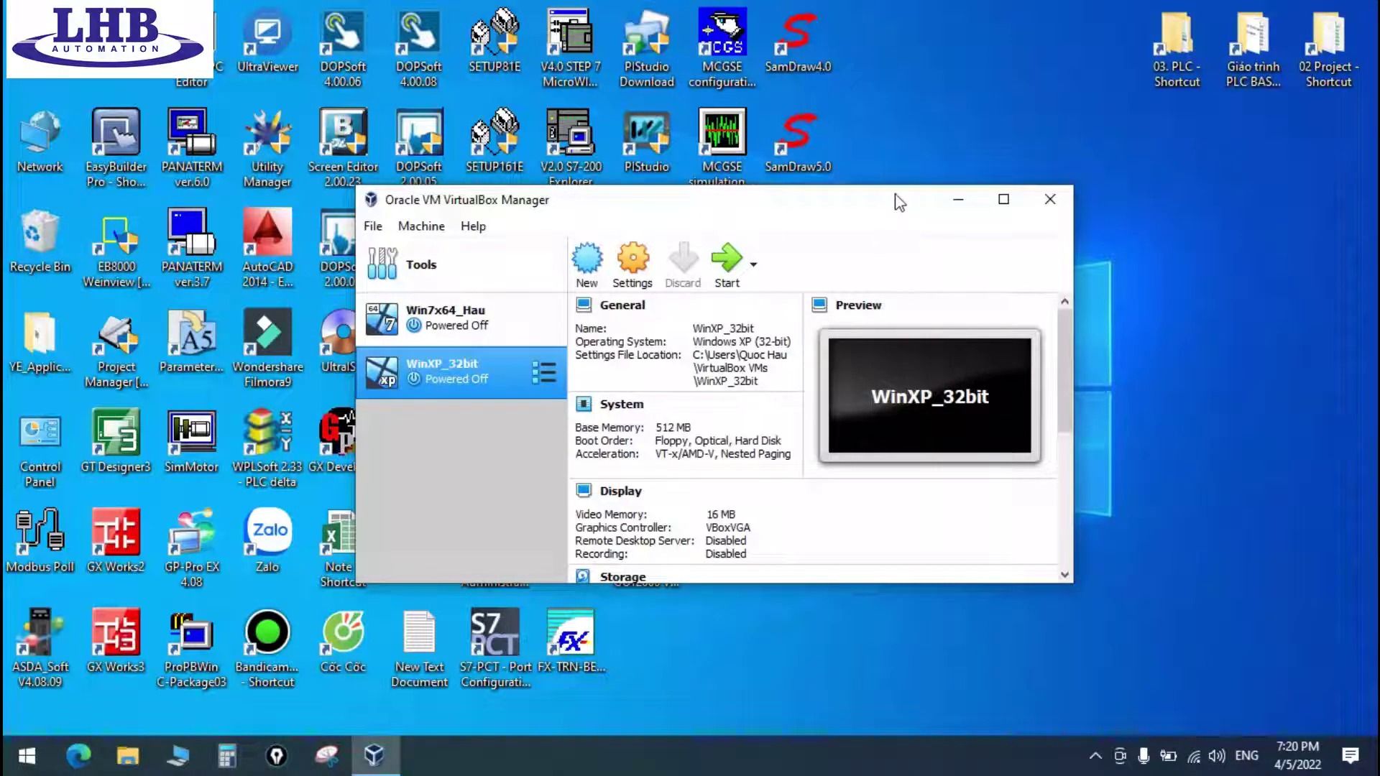
{"action": "left_click_drag", "start_coordinate": [891, 208], "coordinate": [914, 147]}
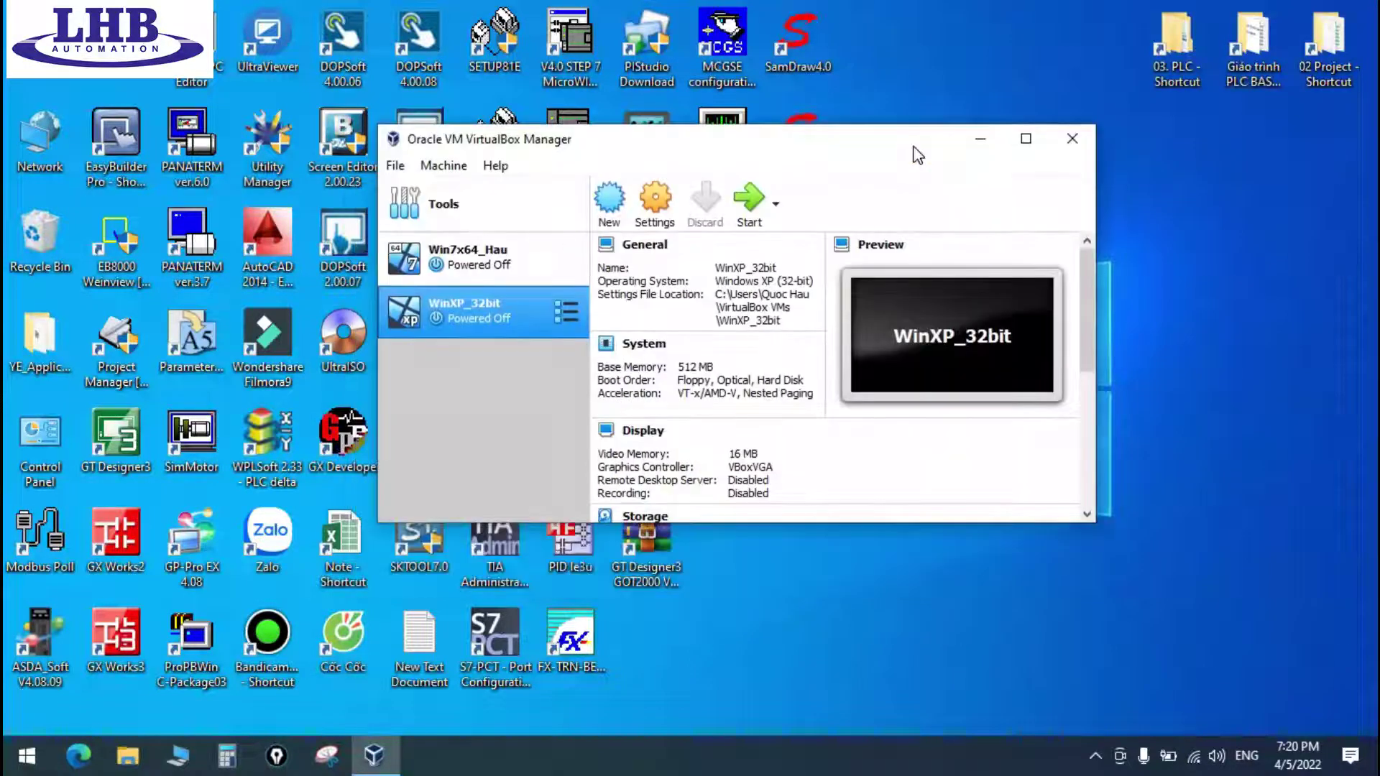
{"action": "left_click", "coordinate": [759, 218]}
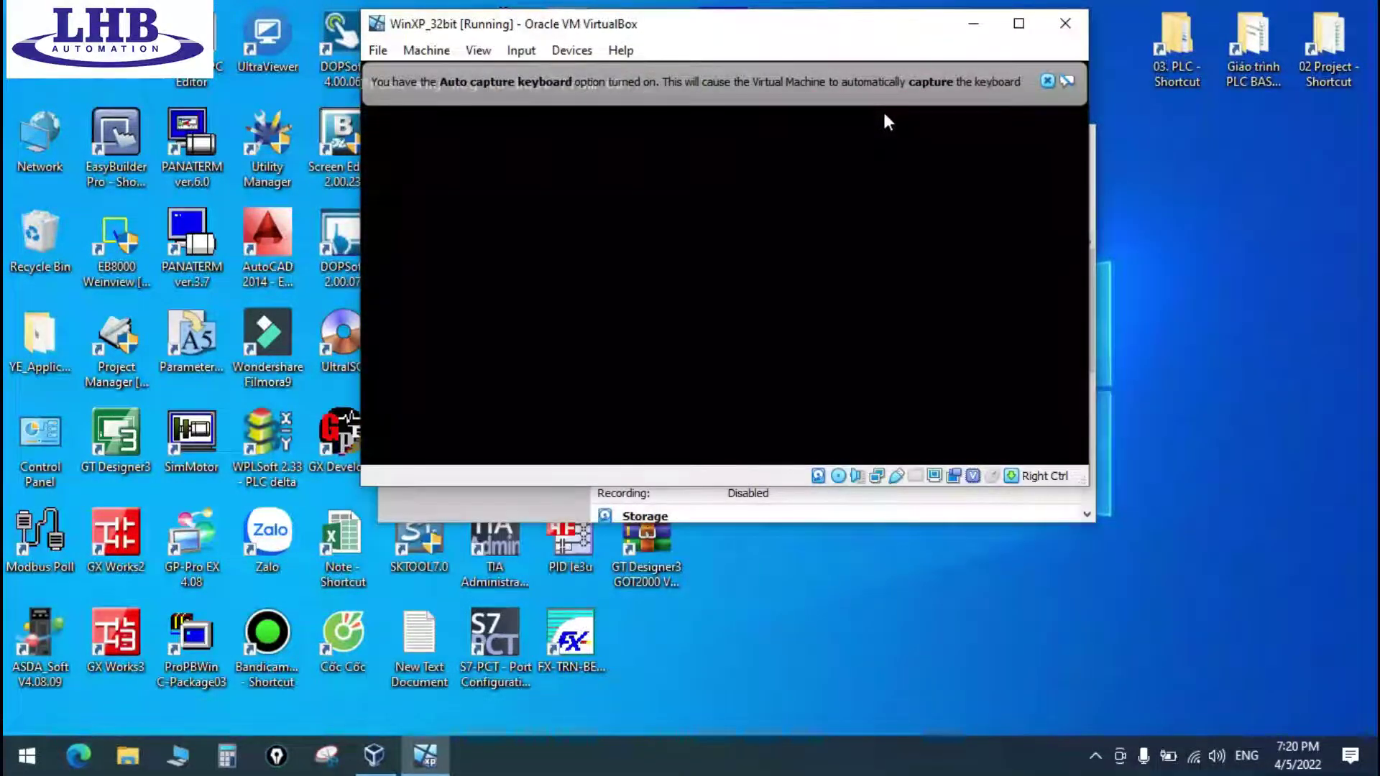
Dismiss the virtual machine's keyboard capture and mouse integration notices, and decline to send the Windows error report
{"action": "left_click", "coordinate": [1047, 82]}
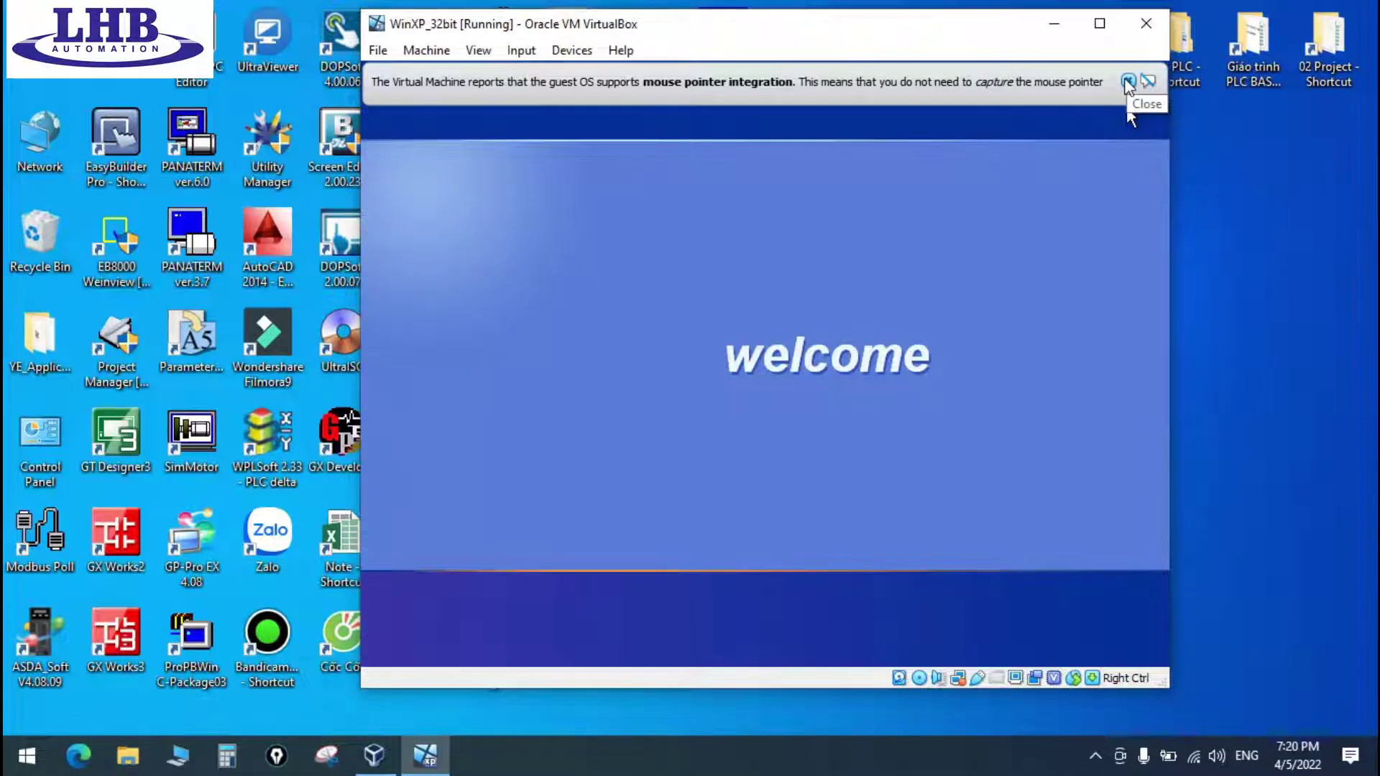
{"action": "left_click", "coordinate": [1130, 82]}
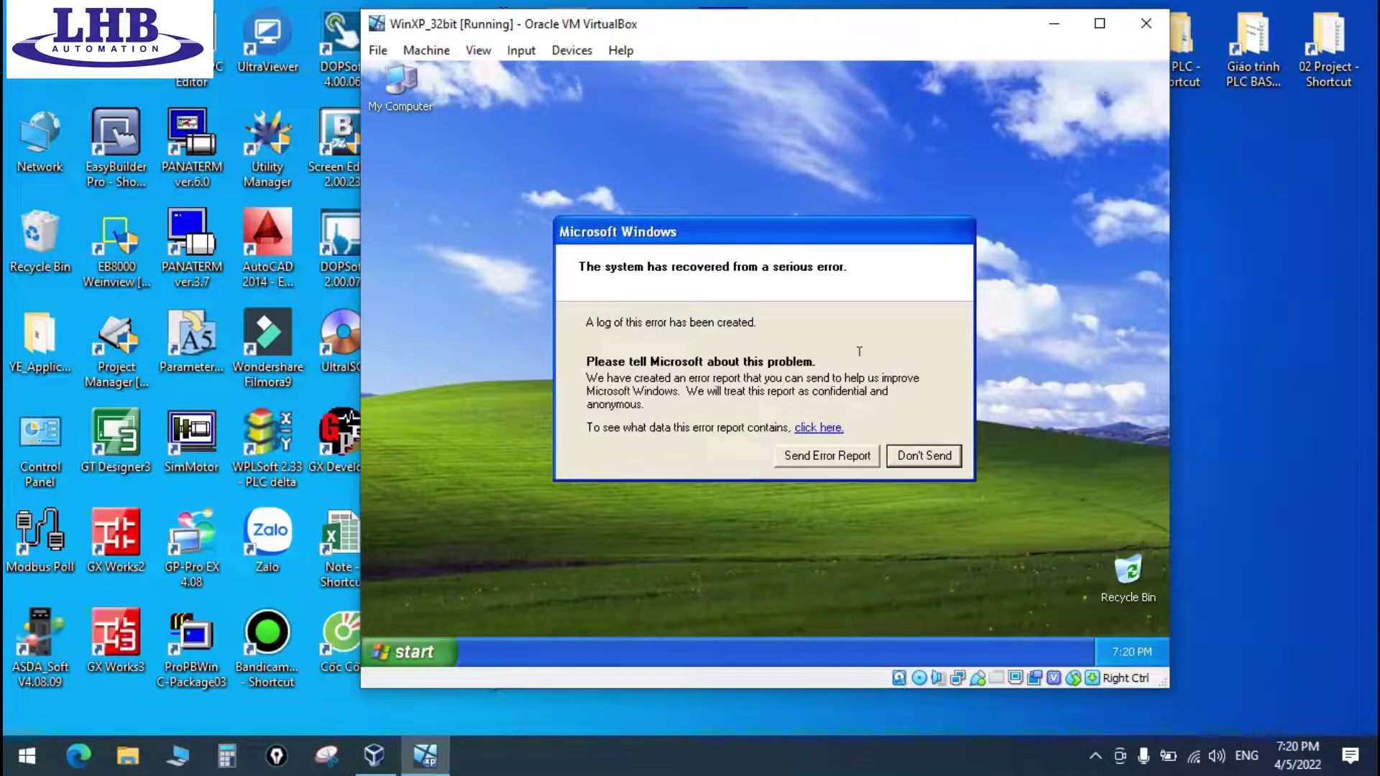
{"action": "left_click", "coordinate": [924, 457]}
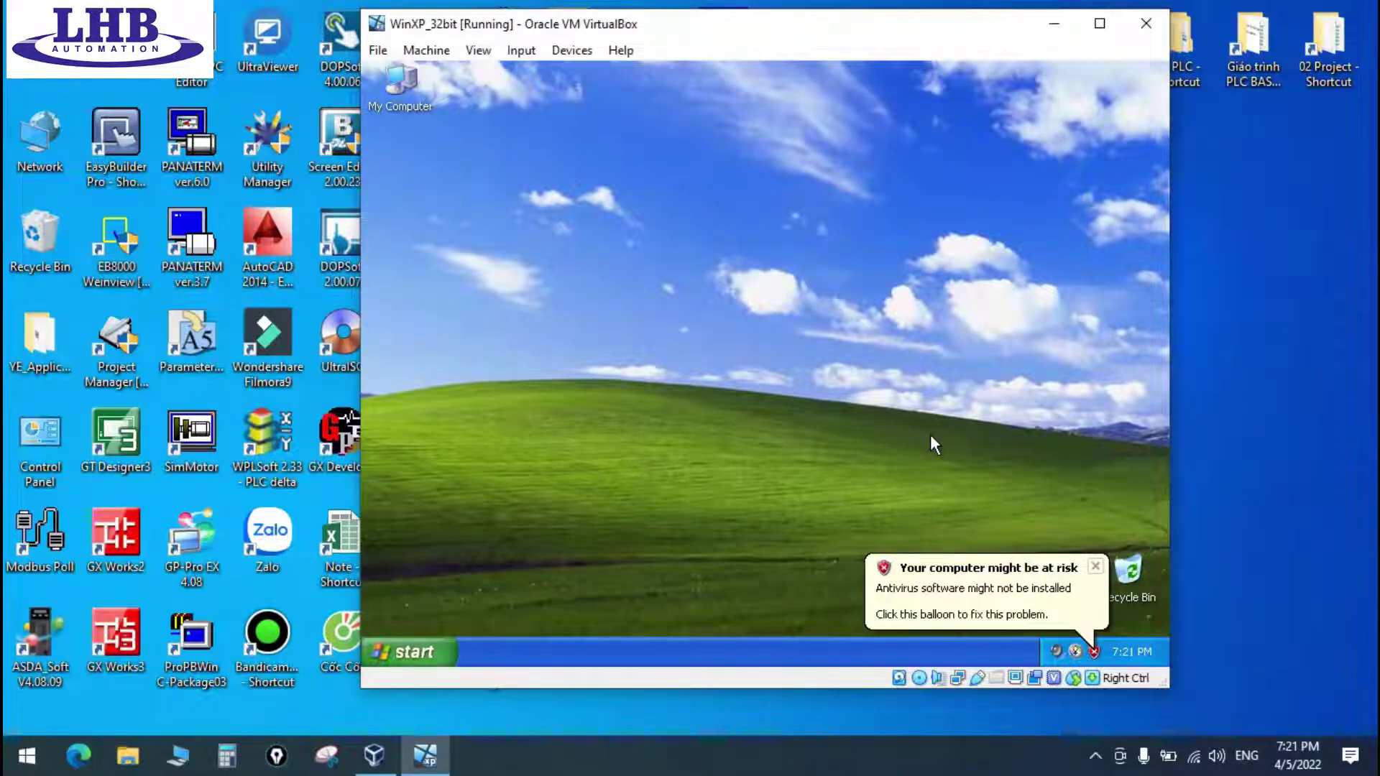
Check the drives in the virtual machine's My Computer, and dismiss the antivirus warning
{"action": "double_click", "coordinate": [400, 80]}
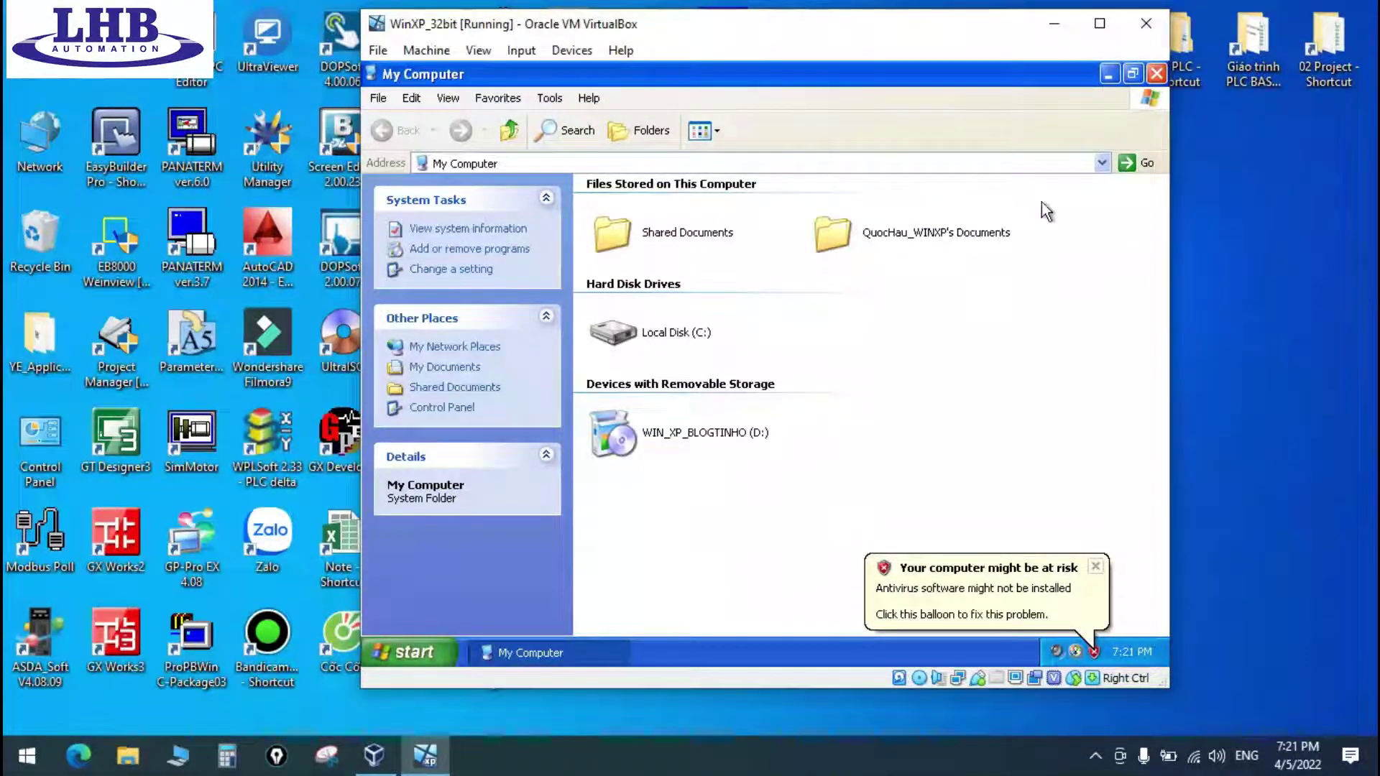
{"action": "left_click", "coordinate": [1155, 74]}
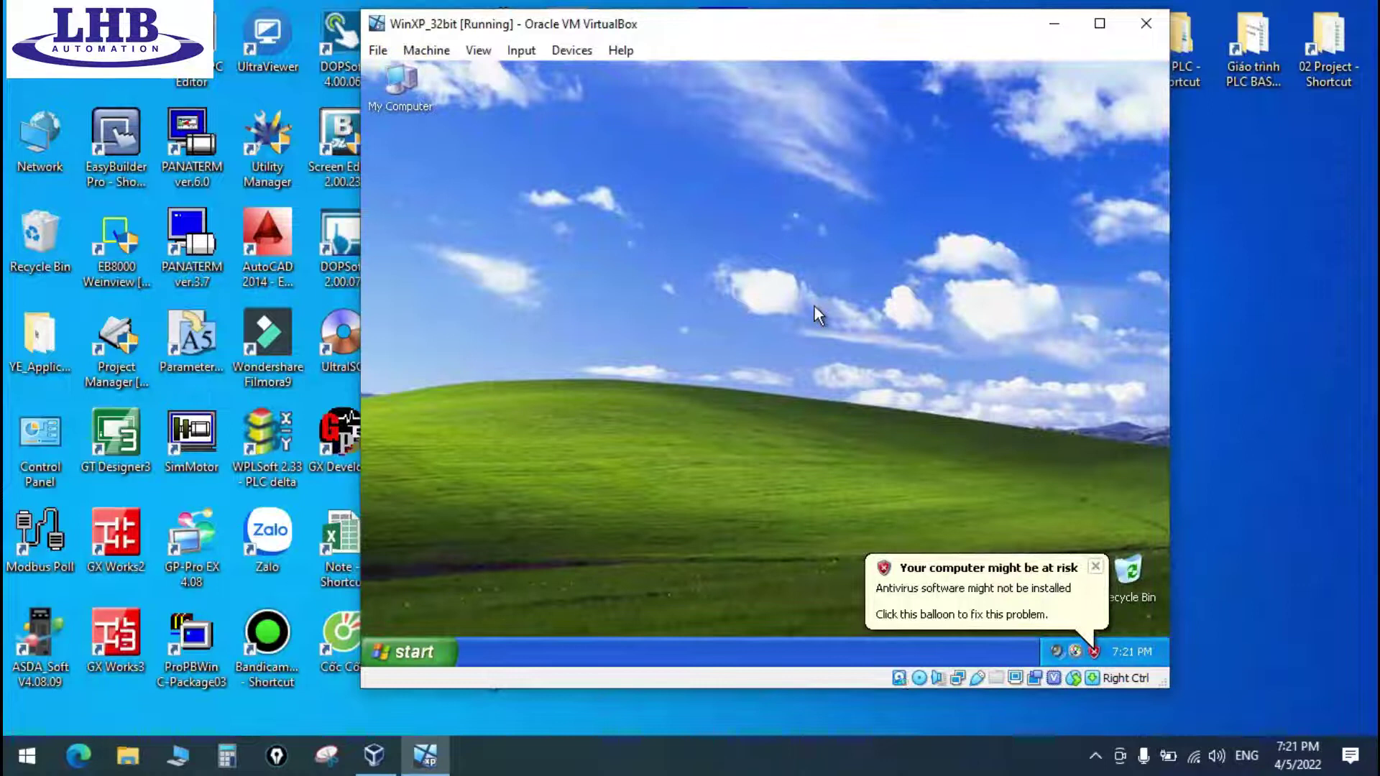
{"action": "left_click", "coordinate": [1097, 568]}
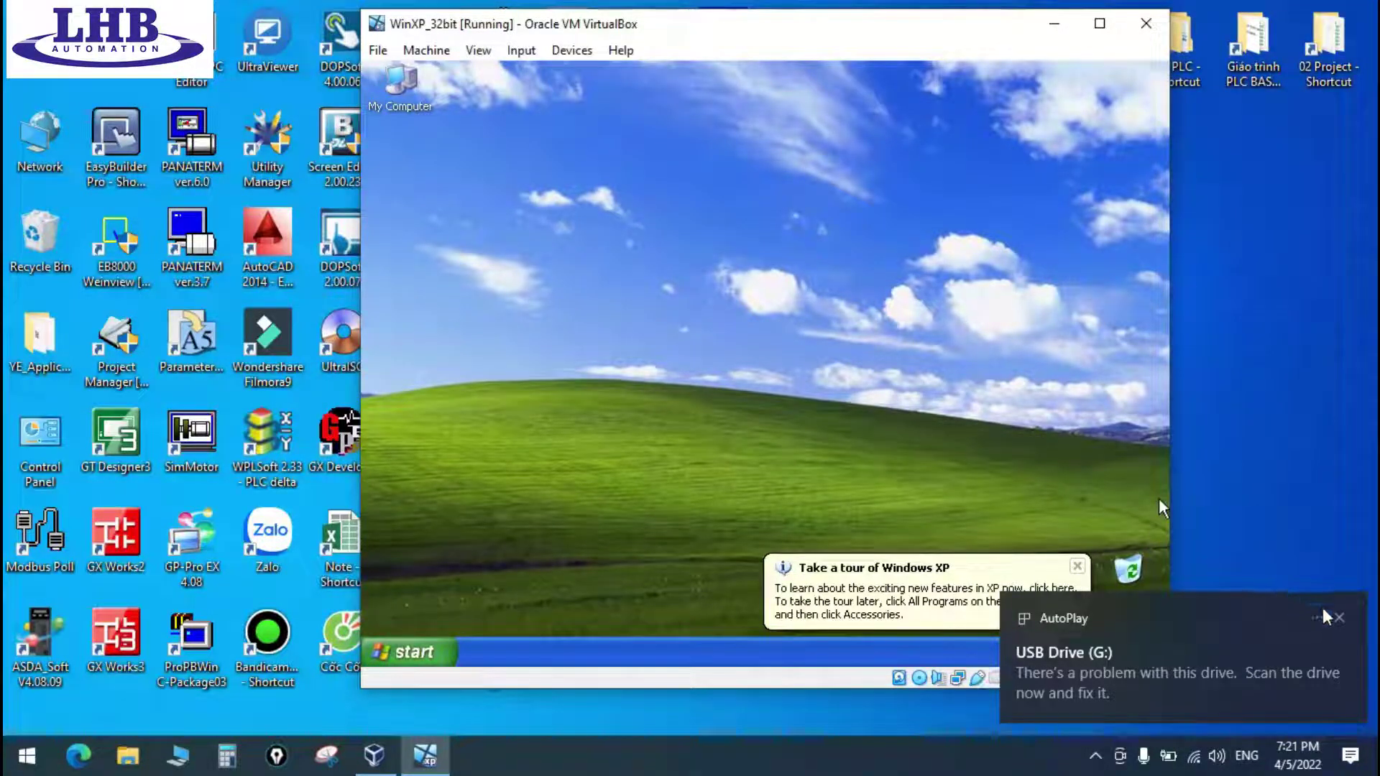
Dismiss the host's USB drive notifications, and connect the SanDisk Ultra USB drive to the virtual machine, closing the autoplay scan and tour balloon
{"action": "left_click", "coordinate": [1340, 618]}
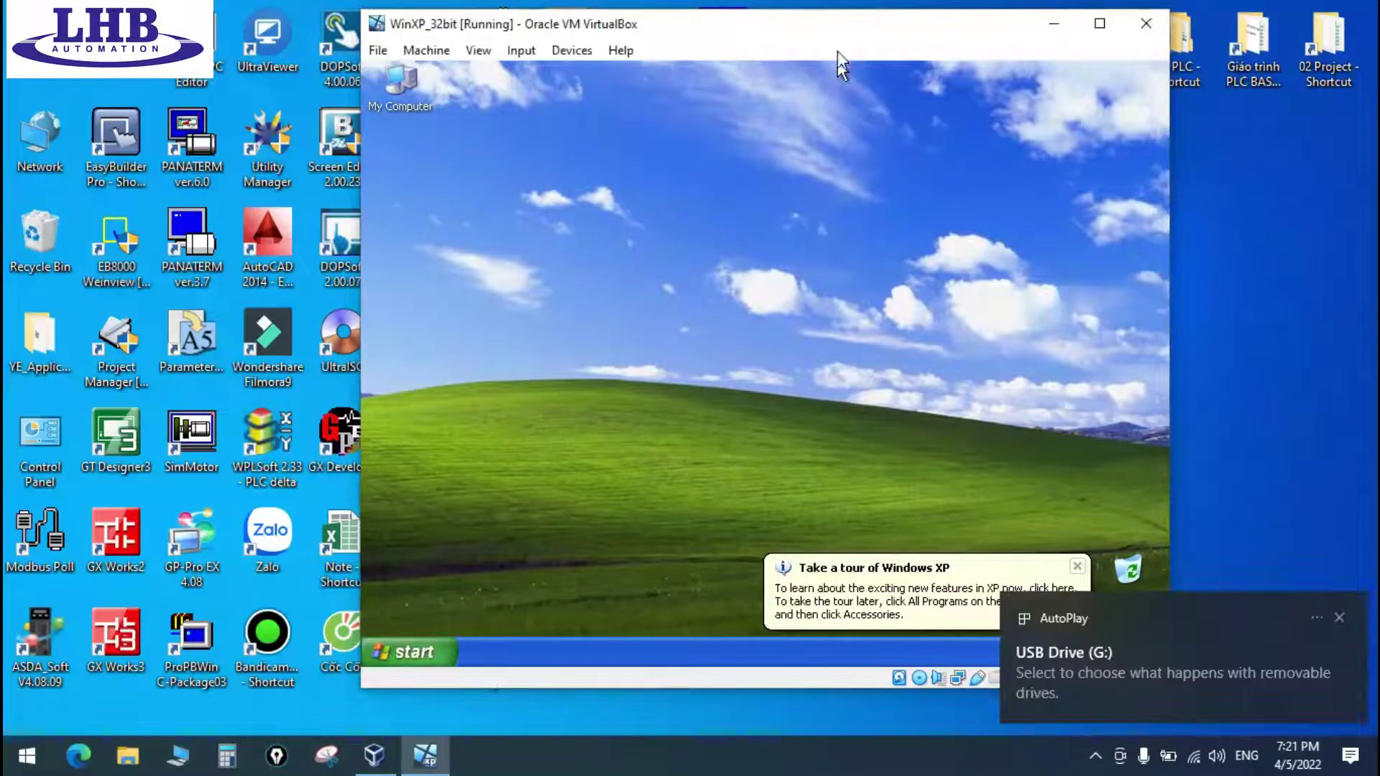
{"action": "left_click", "coordinate": [1339, 617]}
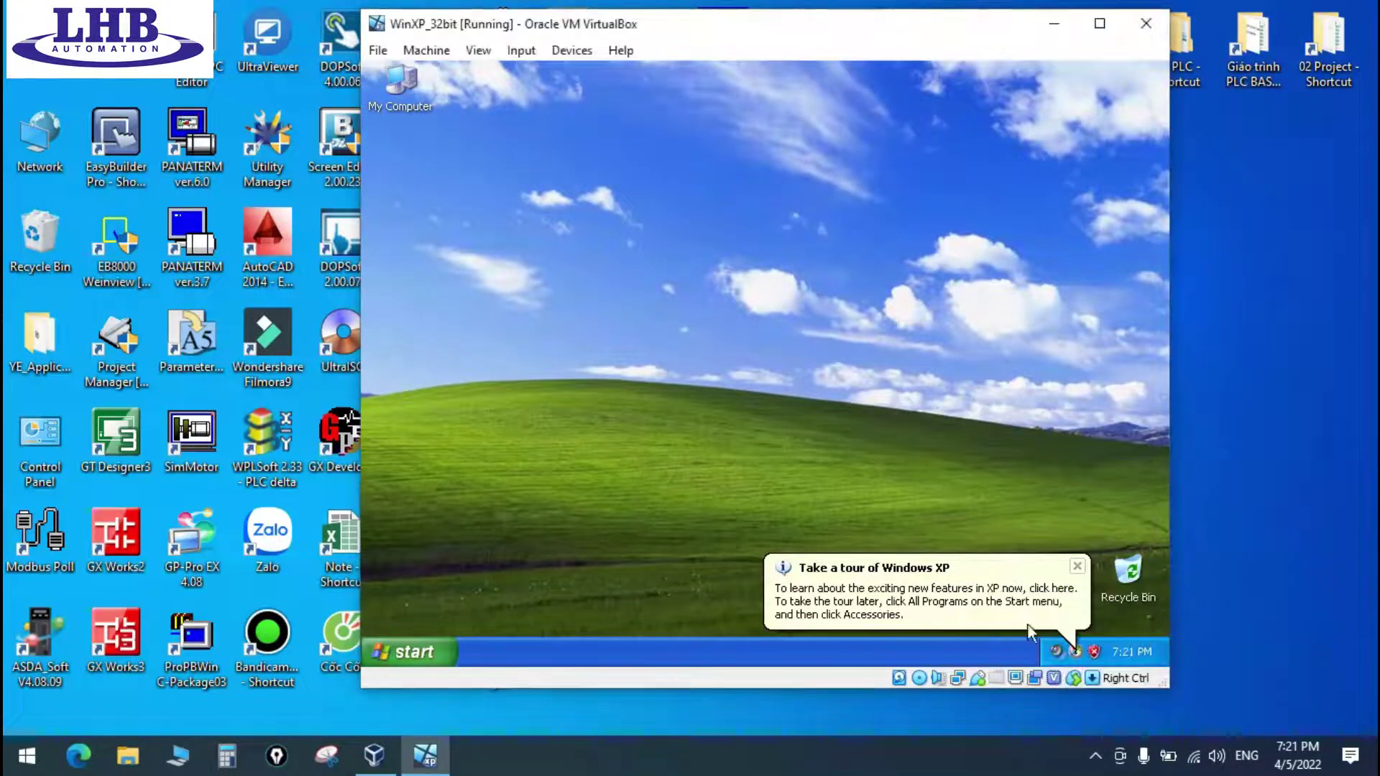
{"action": "left_click", "coordinate": [973, 680]}
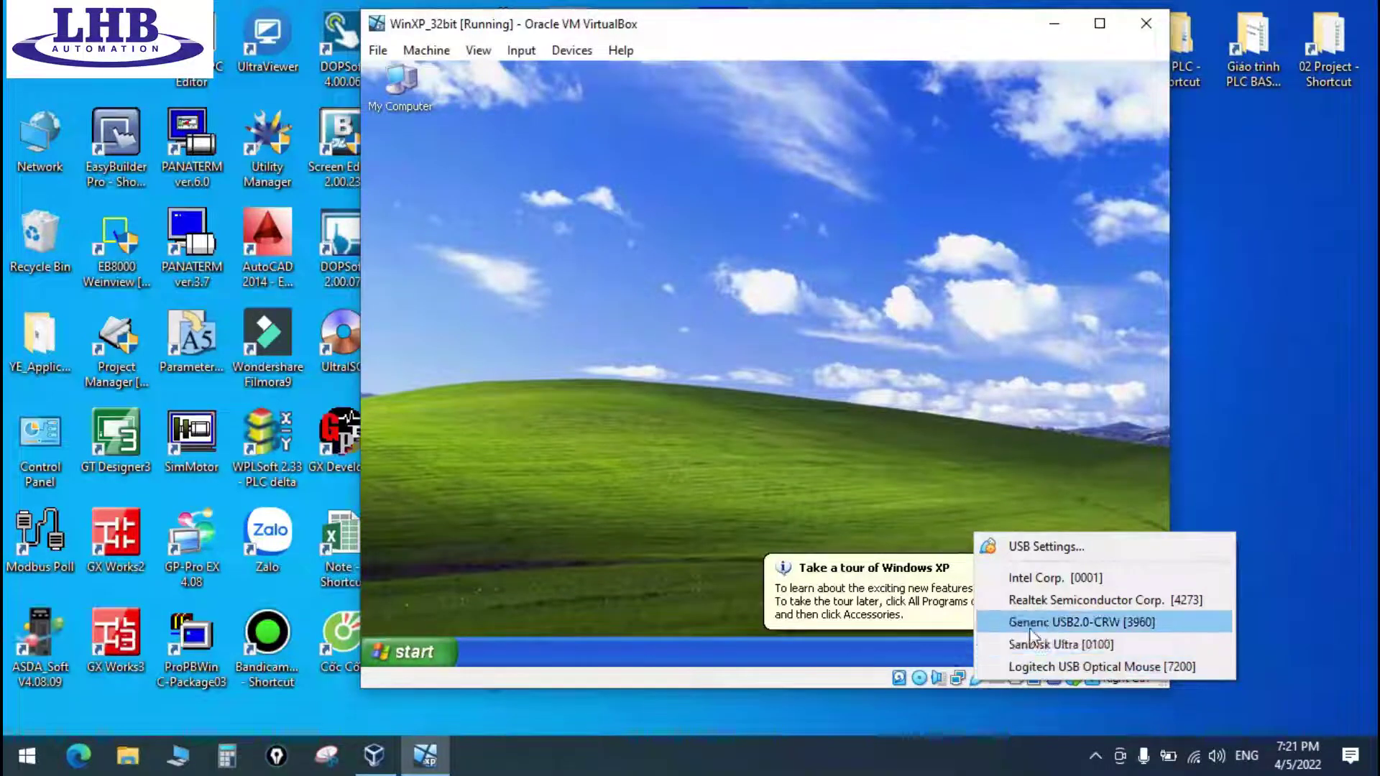
{"action": "left_click", "coordinate": [1069, 645]}
{"action": "left_click", "coordinate": [1077, 567]}
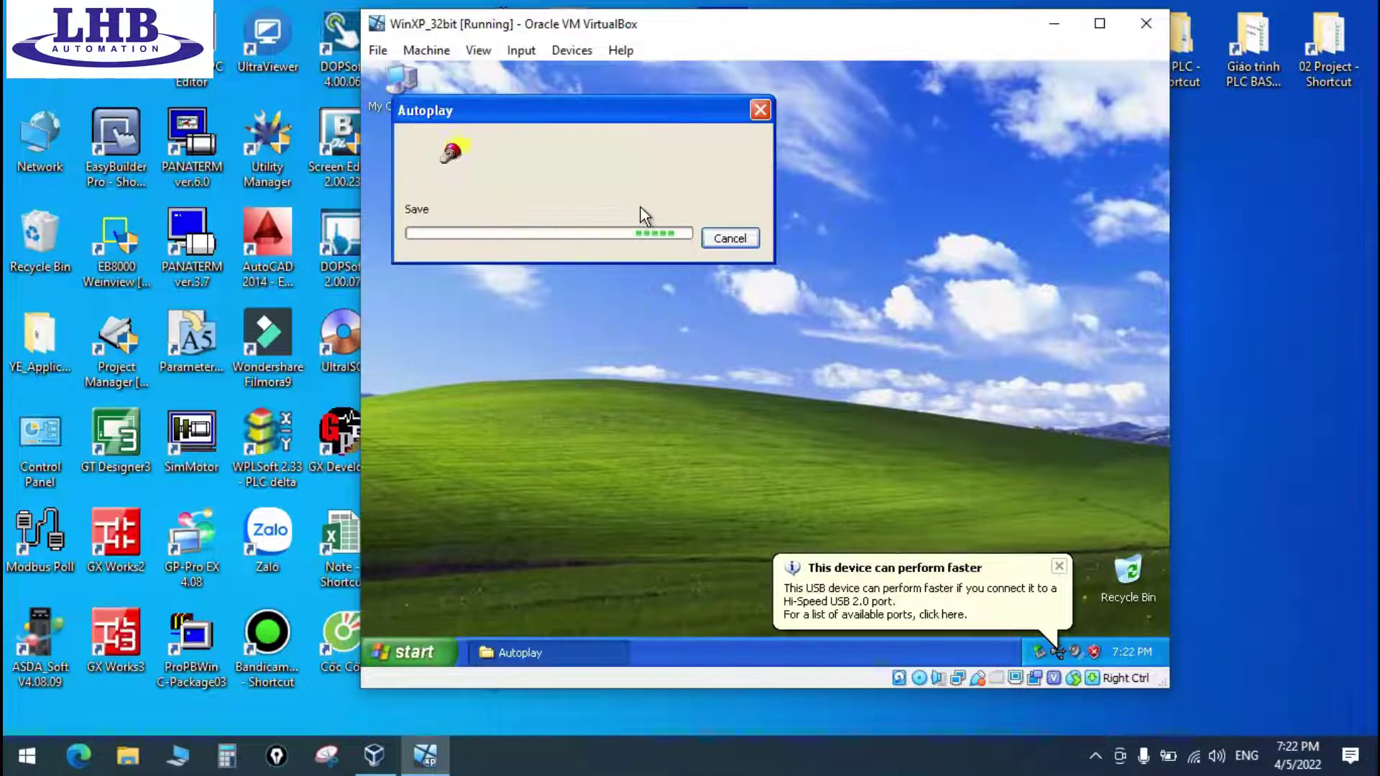
{"action": "left_click", "coordinate": [896, 514]}
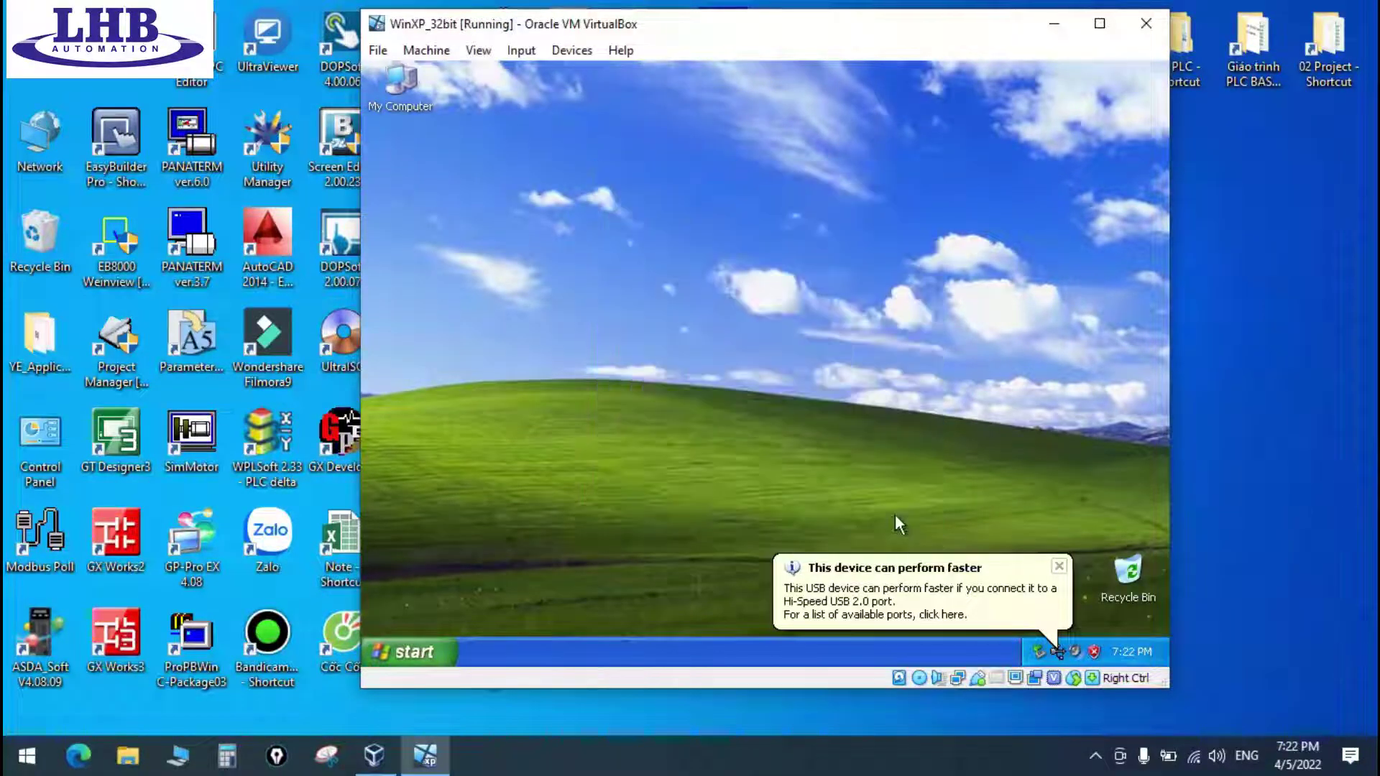
Copy the MED240, MED241 and medoc archives from the MEDOC folder on Removable Disk (E:), and close the folder window
{"action": "double_click", "coordinate": [401, 81]}
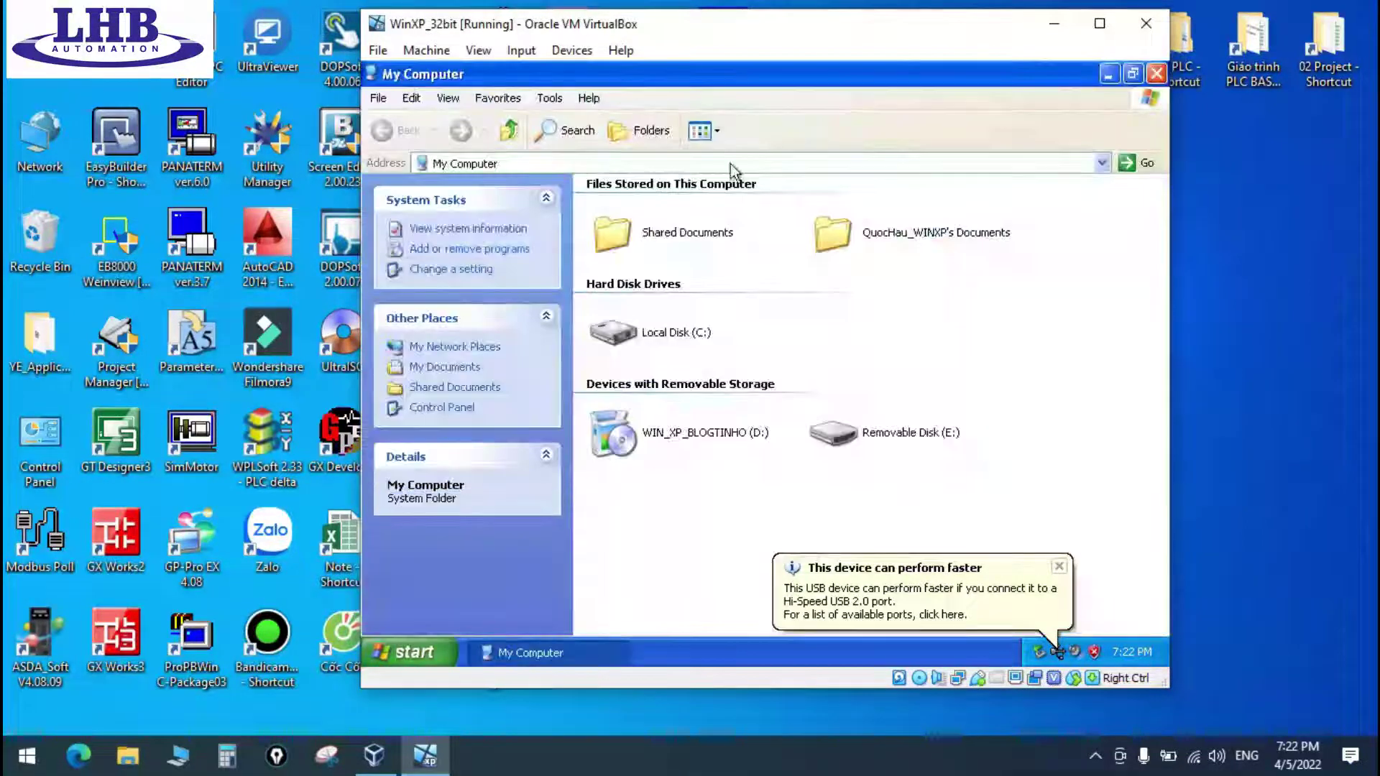
{"action": "double_click", "coordinate": [873, 434]}
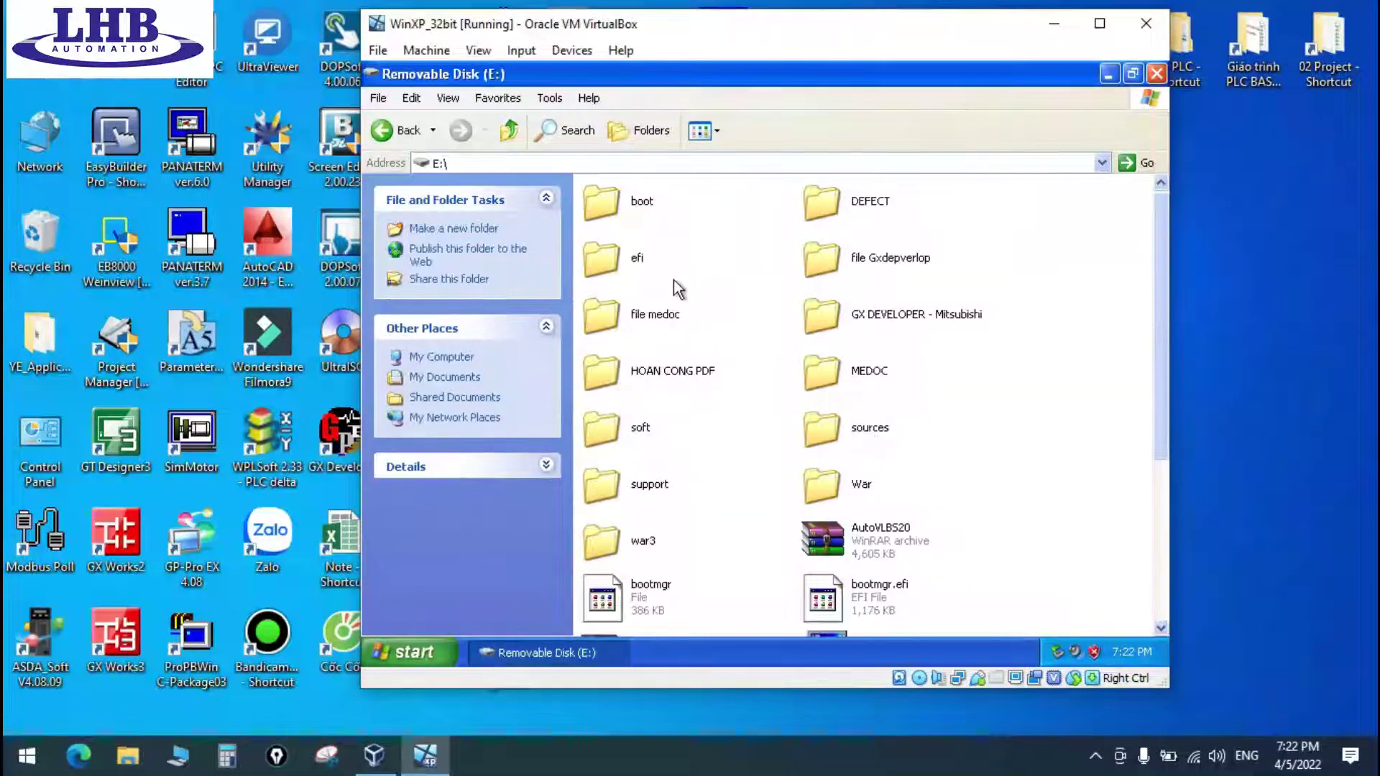
{"action": "double_click", "coordinate": [848, 374]}
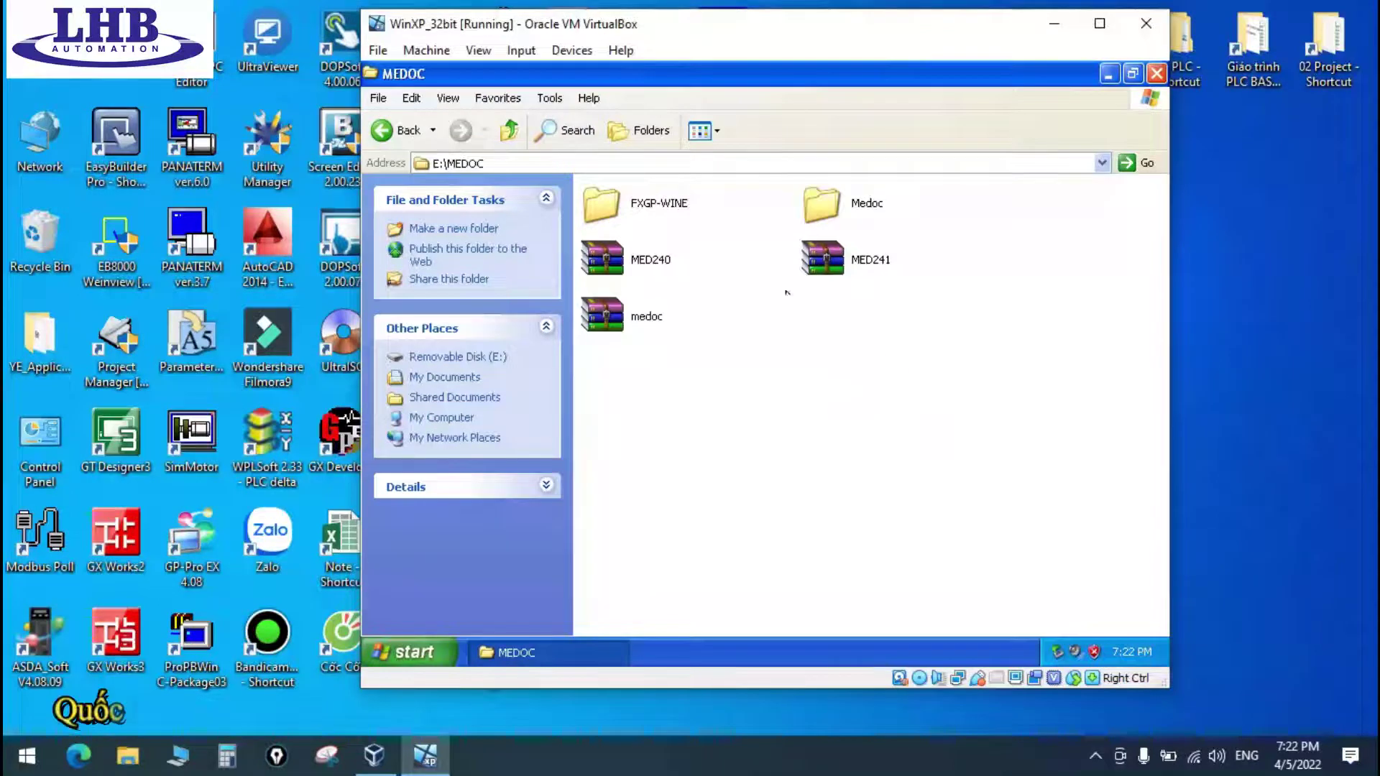
{"action": "left_click_drag", "start_coordinate": [1020, 439], "coordinate": [636, 248]}
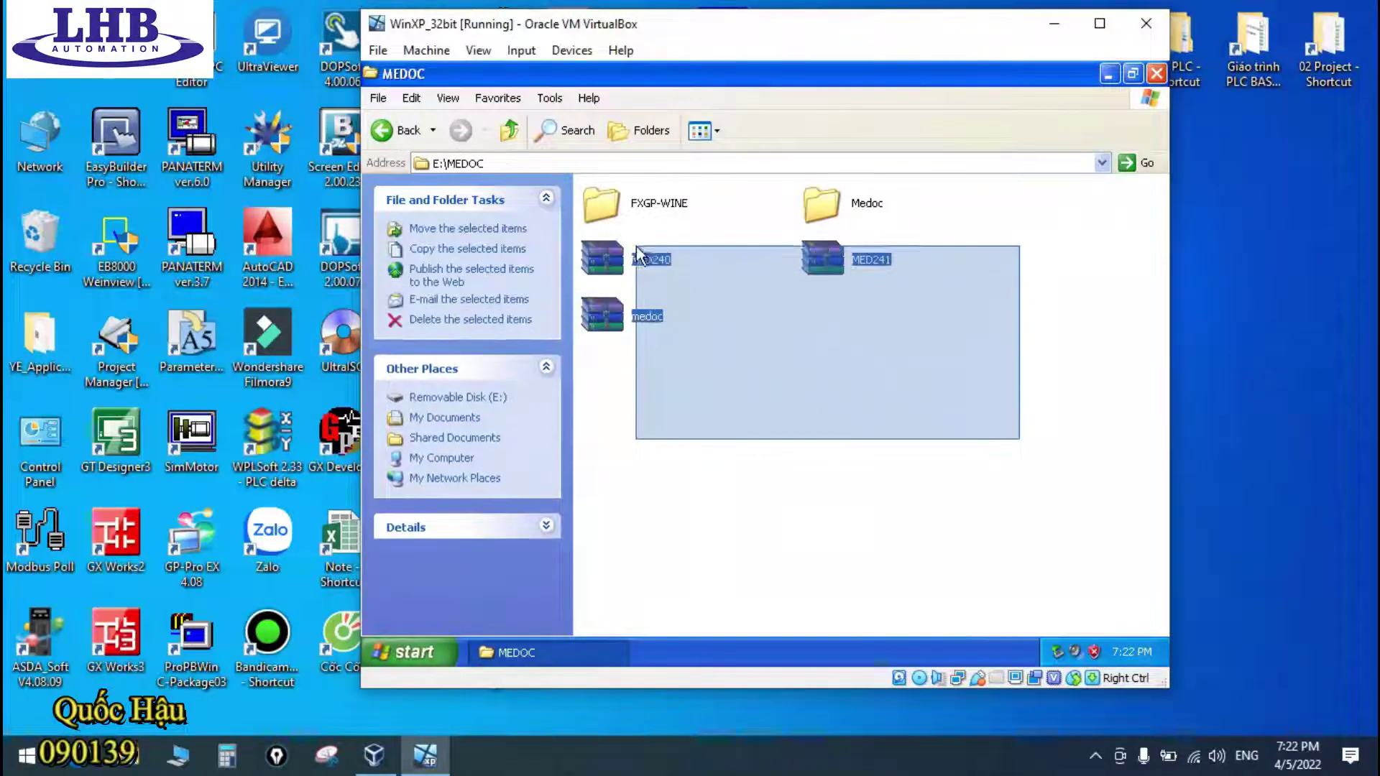
{"action": "right_click", "coordinate": [616, 277]}
{"action": "left_click", "coordinate": [736, 532]}
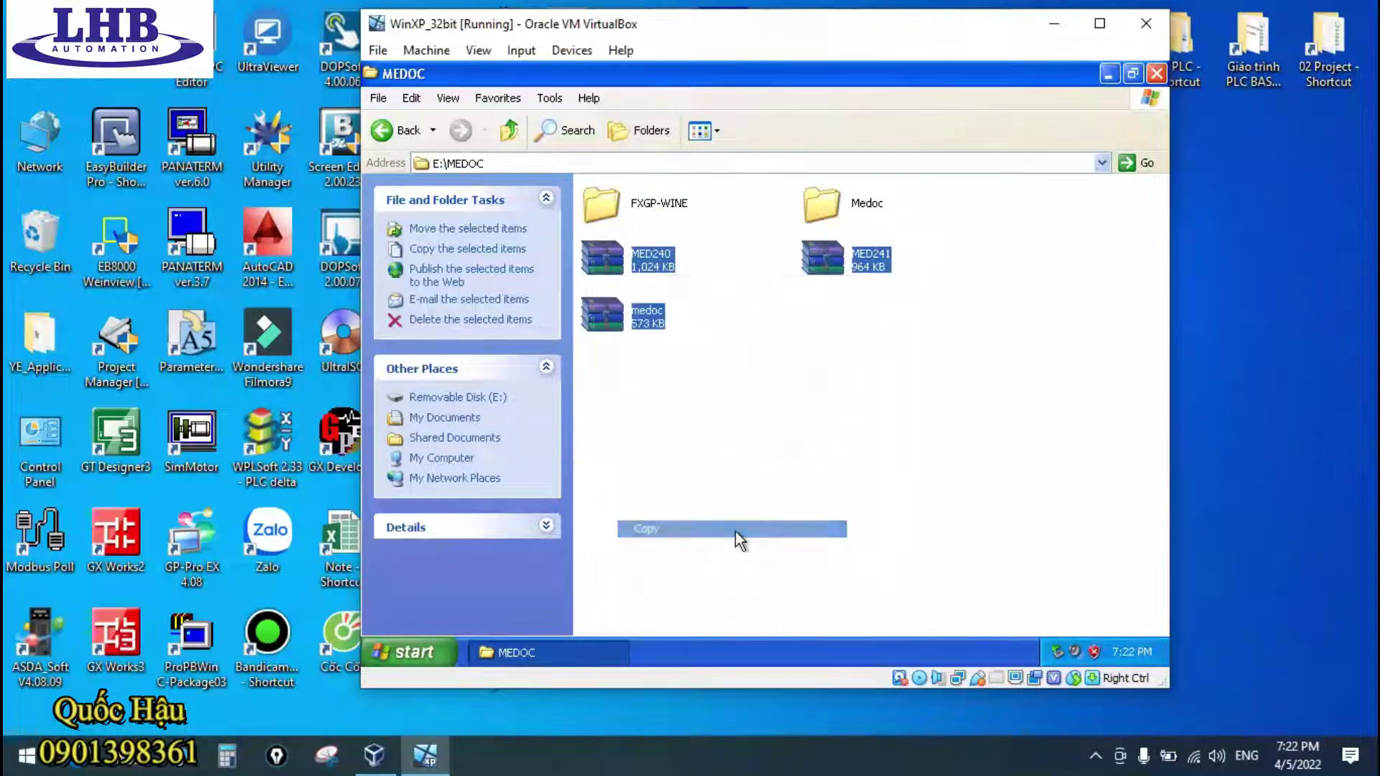
{"action": "left_click", "coordinate": [1155, 72]}
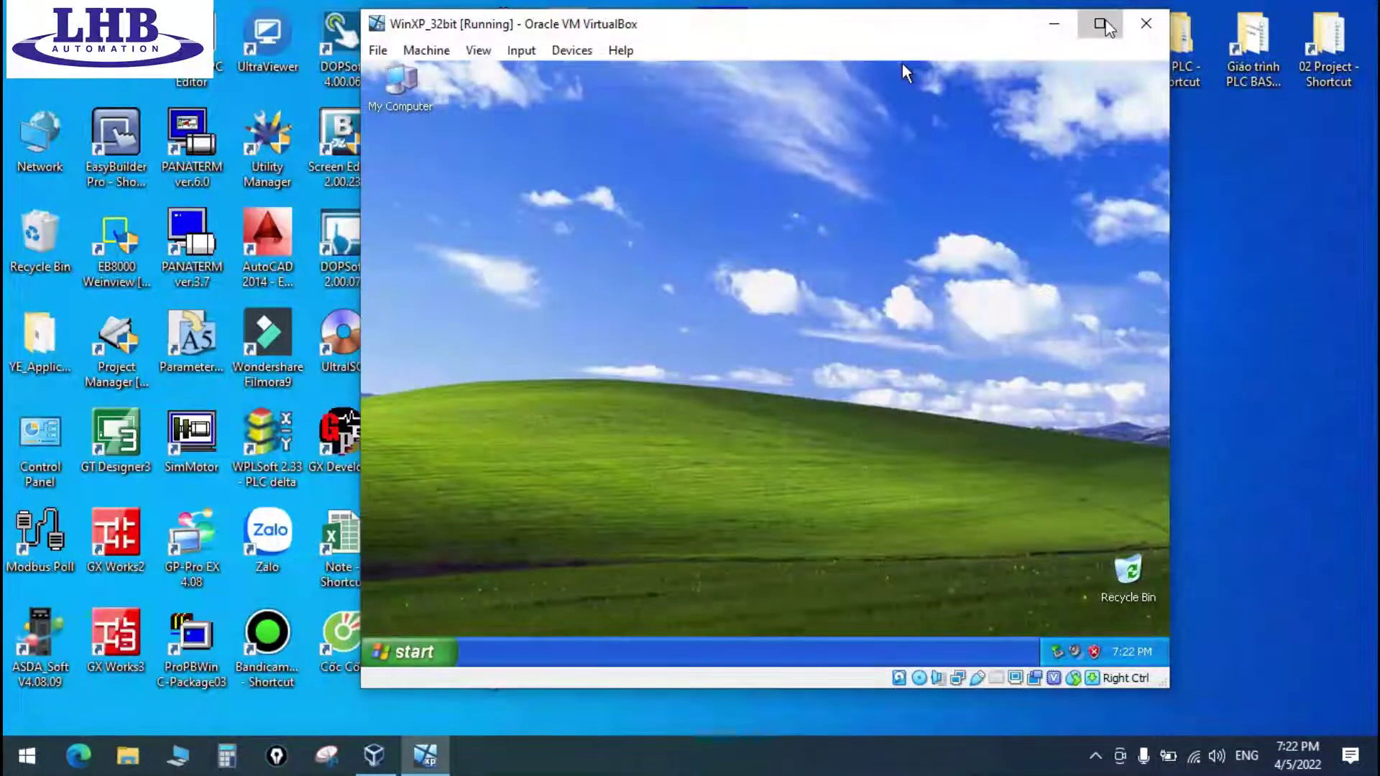
Maximize the virtual machine window, and paste the copied archives into a new folder on the Windows XP desktop, keeping its default name
{"action": "left_click", "coordinate": [1100, 23]}
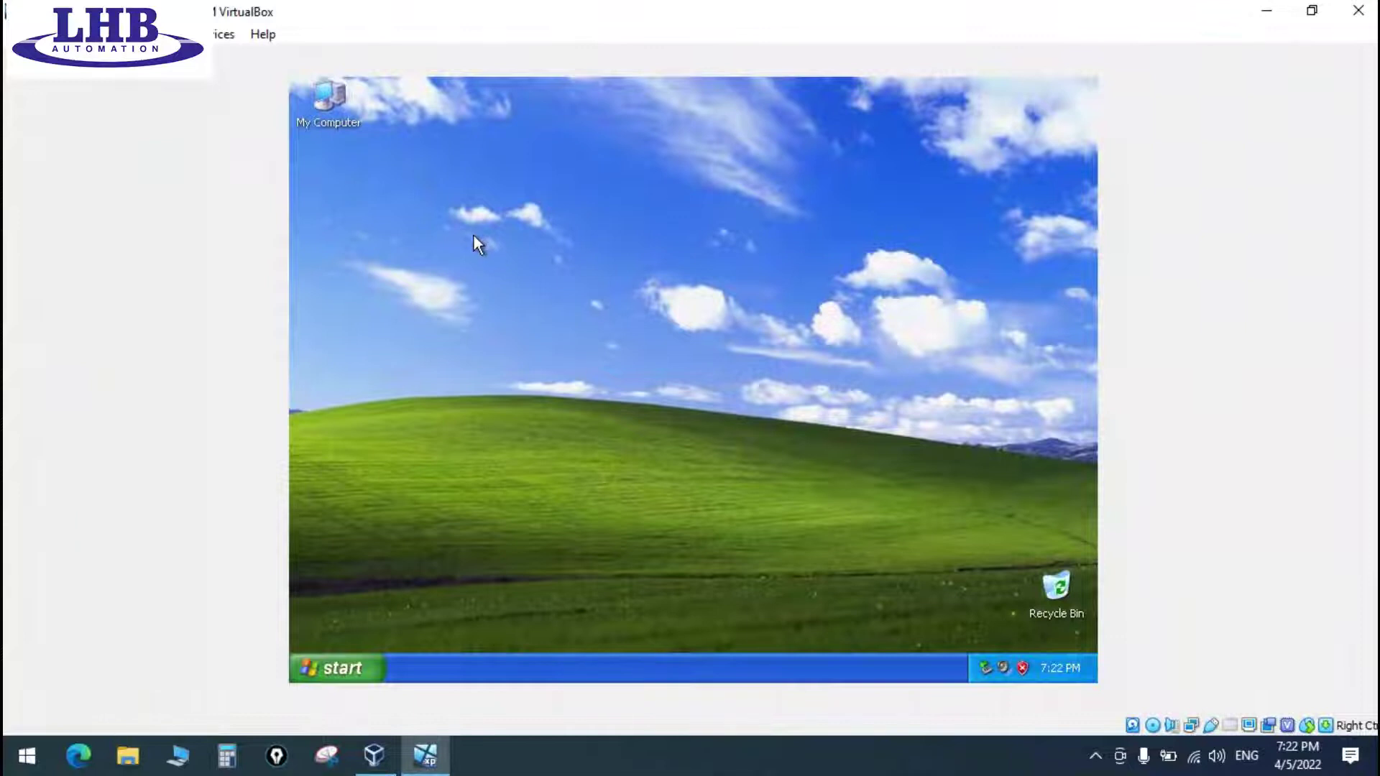
{"action": "right_click", "coordinate": [400, 177]}
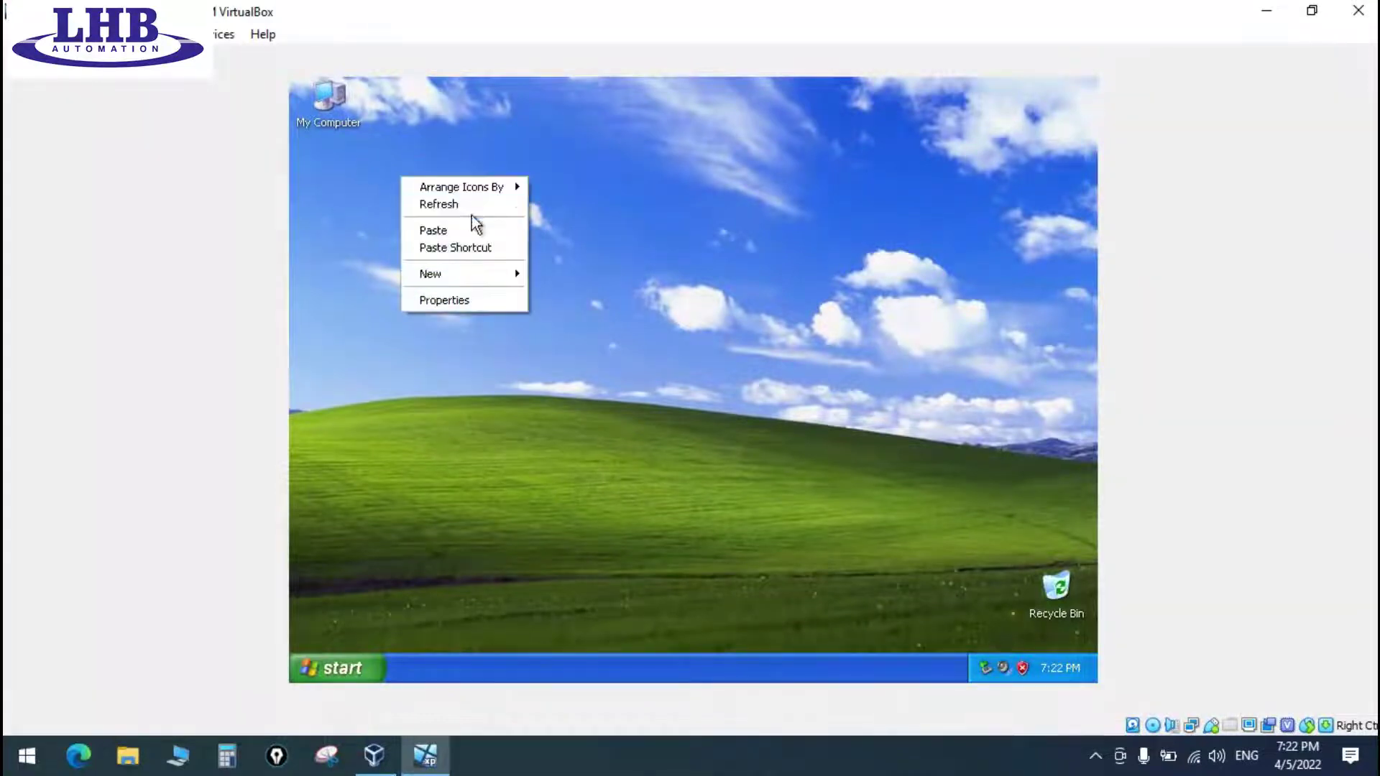
{"action": "mouse_move", "coordinate": [465, 276]}
{"action": "left_click", "coordinate": [568, 275]}
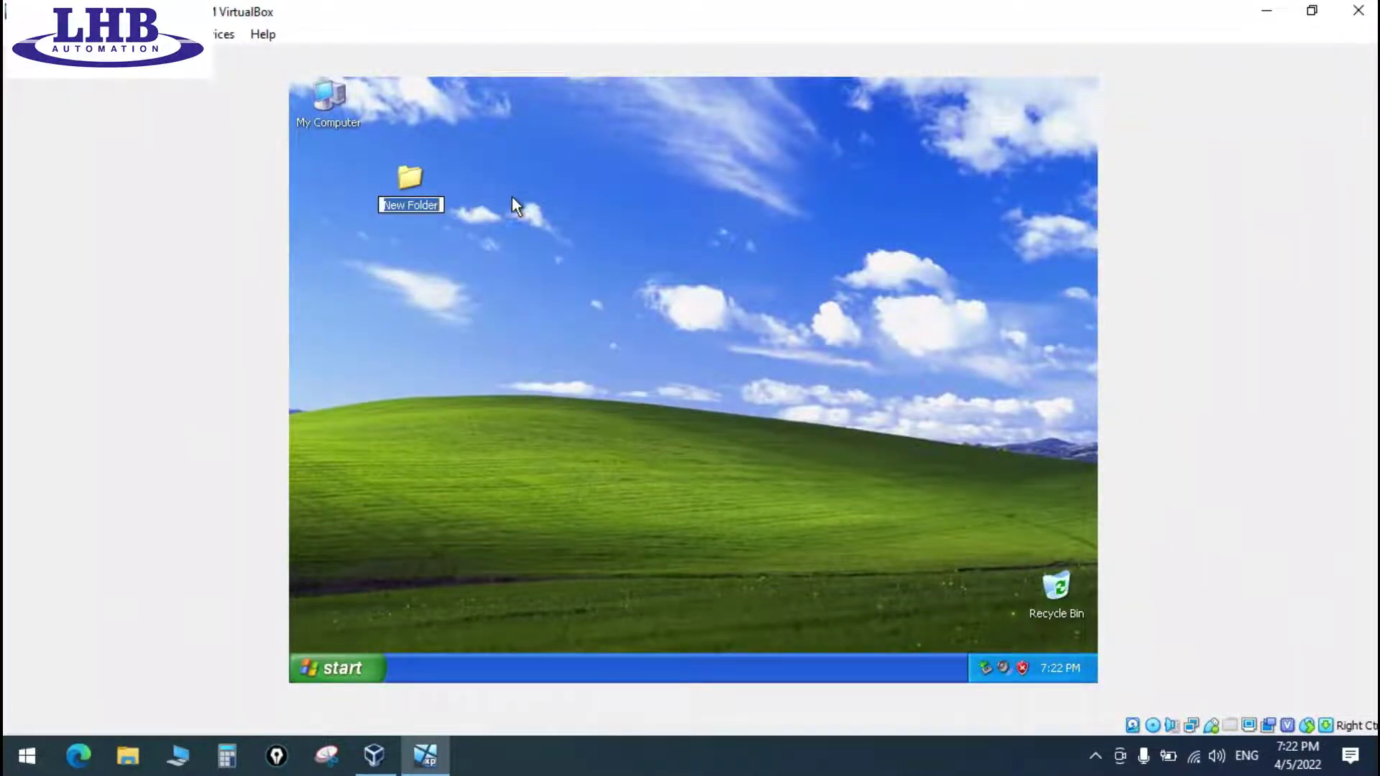
{"action": "double_click", "coordinate": [405, 179]}
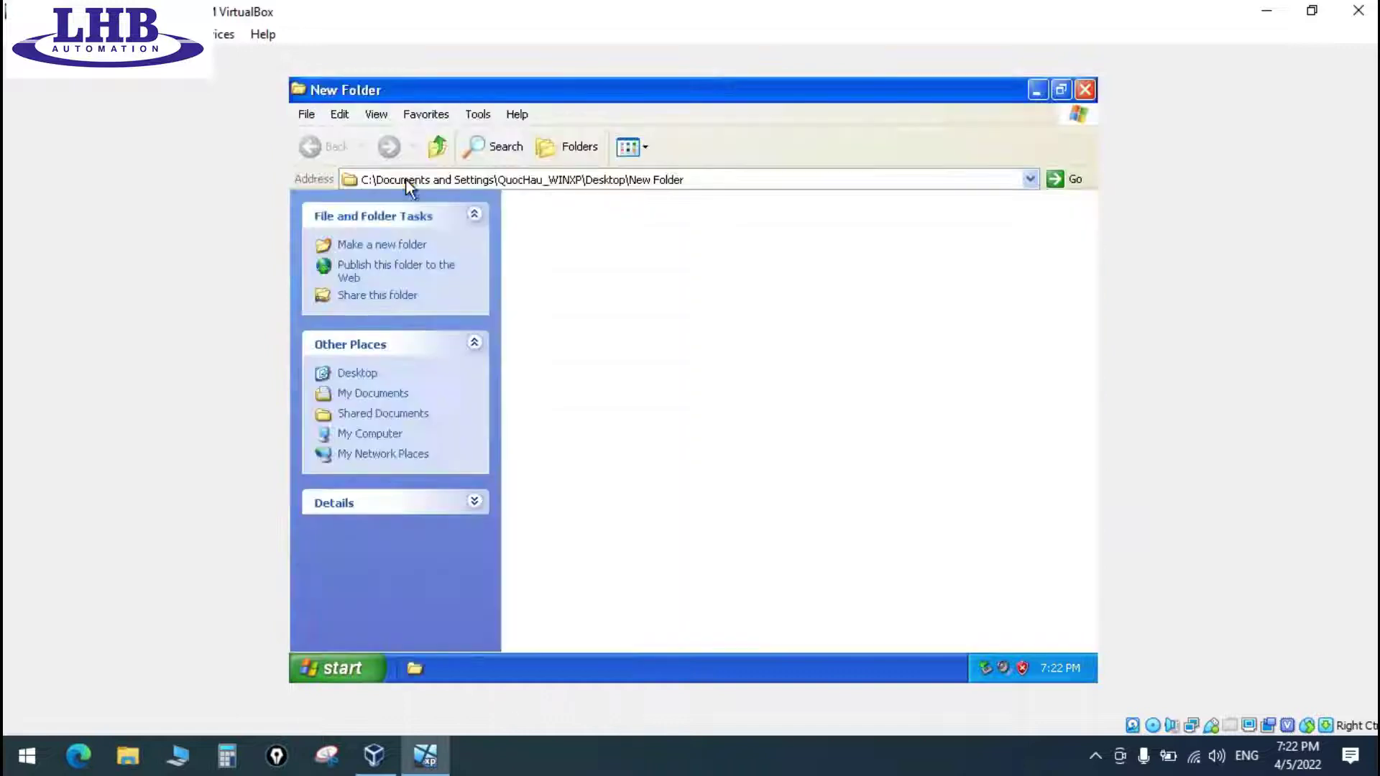
{"action": "right_click", "coordinate": [632, 308]}
{"action": "left_click", "coordinate": [711, 415]}
{"action": "left_click", "coordinate": [745, 327]}
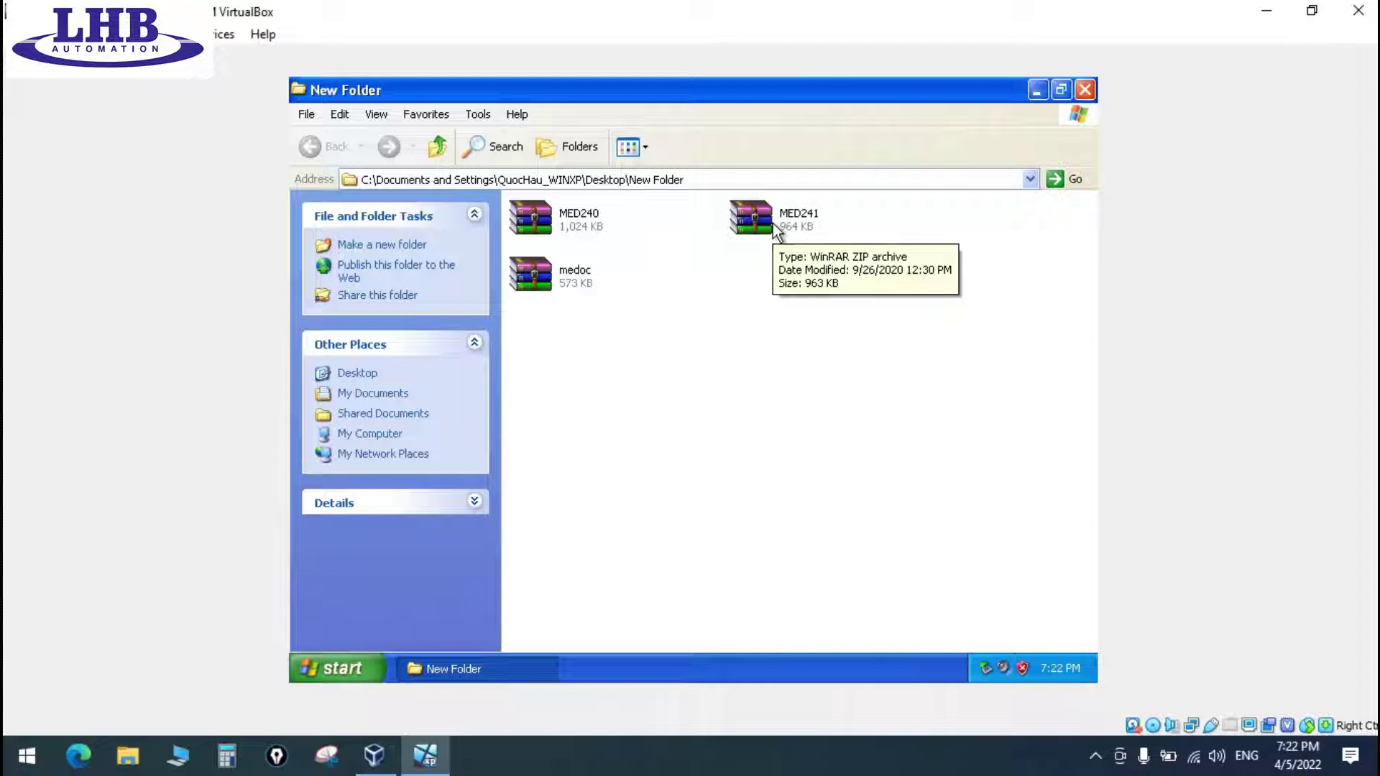
Create a subfolder named Medoc alongside the pasted archives
{"action": "left_click", "coordinate": [378, 250]}
{"action": "type", "text": "Medoc"}
{"action": "key", "text": "Return"}
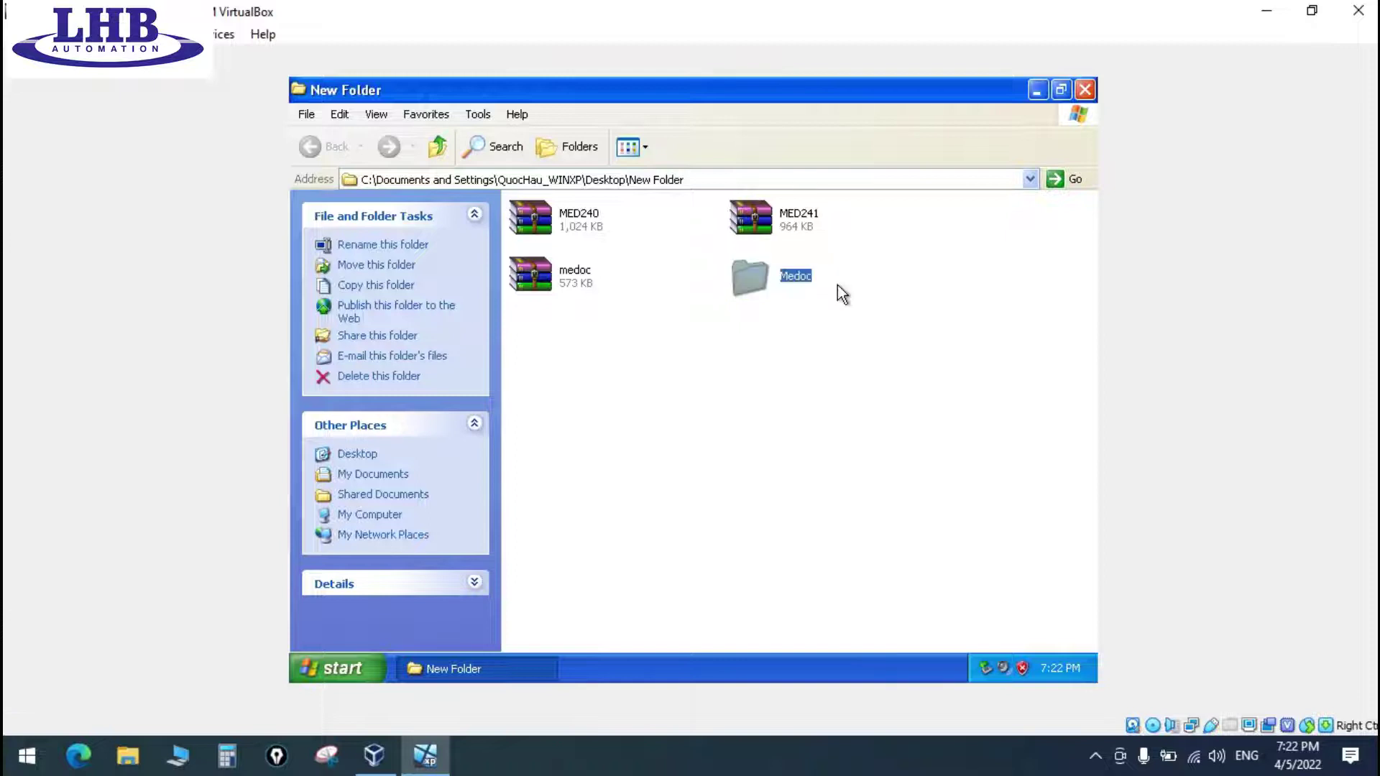
Create a second subfolder alongside the archives and name it Medoc240
{"action": "right_click", "coordinate": [687, 326]}
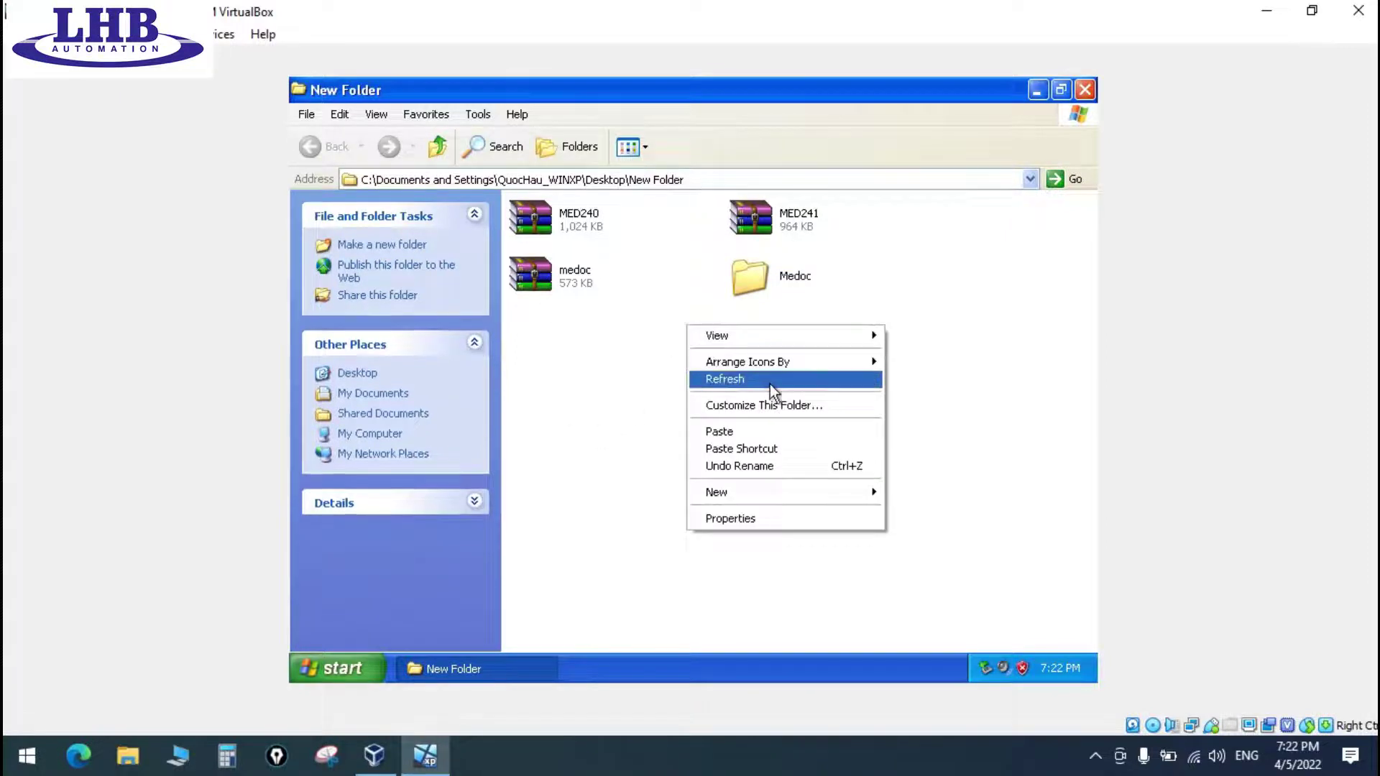
{"action": "mouse_move", "coordinate": [766, 491]}
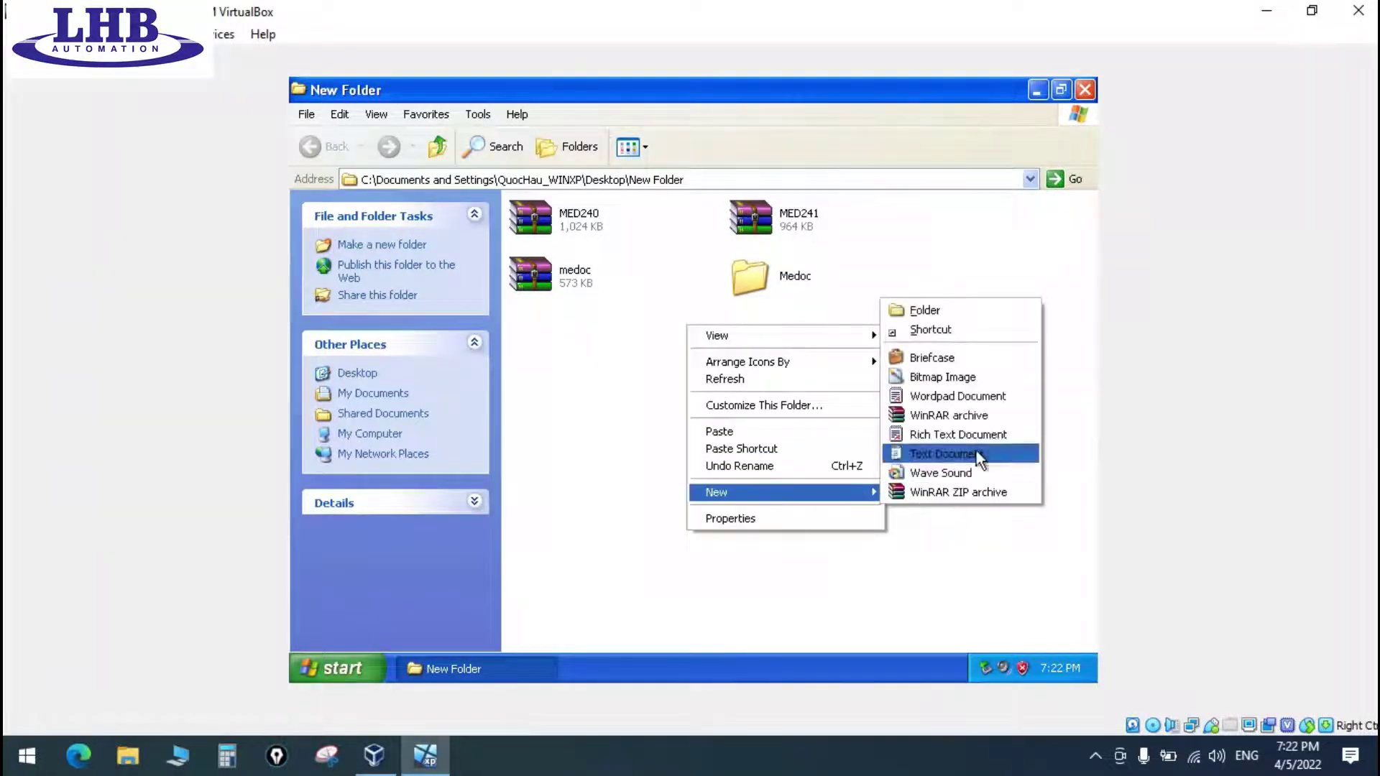
{"action": "left_click", "coordinate": [967, 312]}
{"action": "type", "text": "Medoc"}
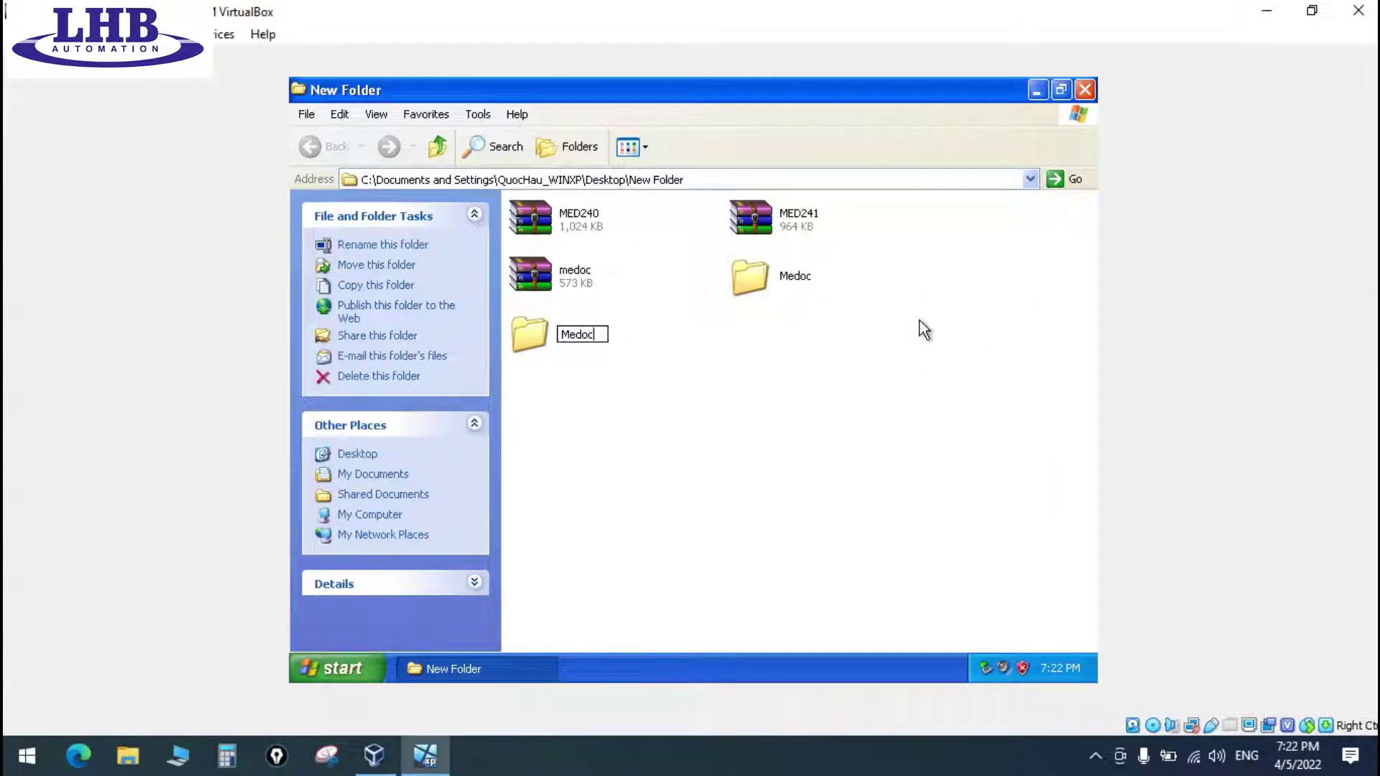
{"action": "key", "text": "Return"}
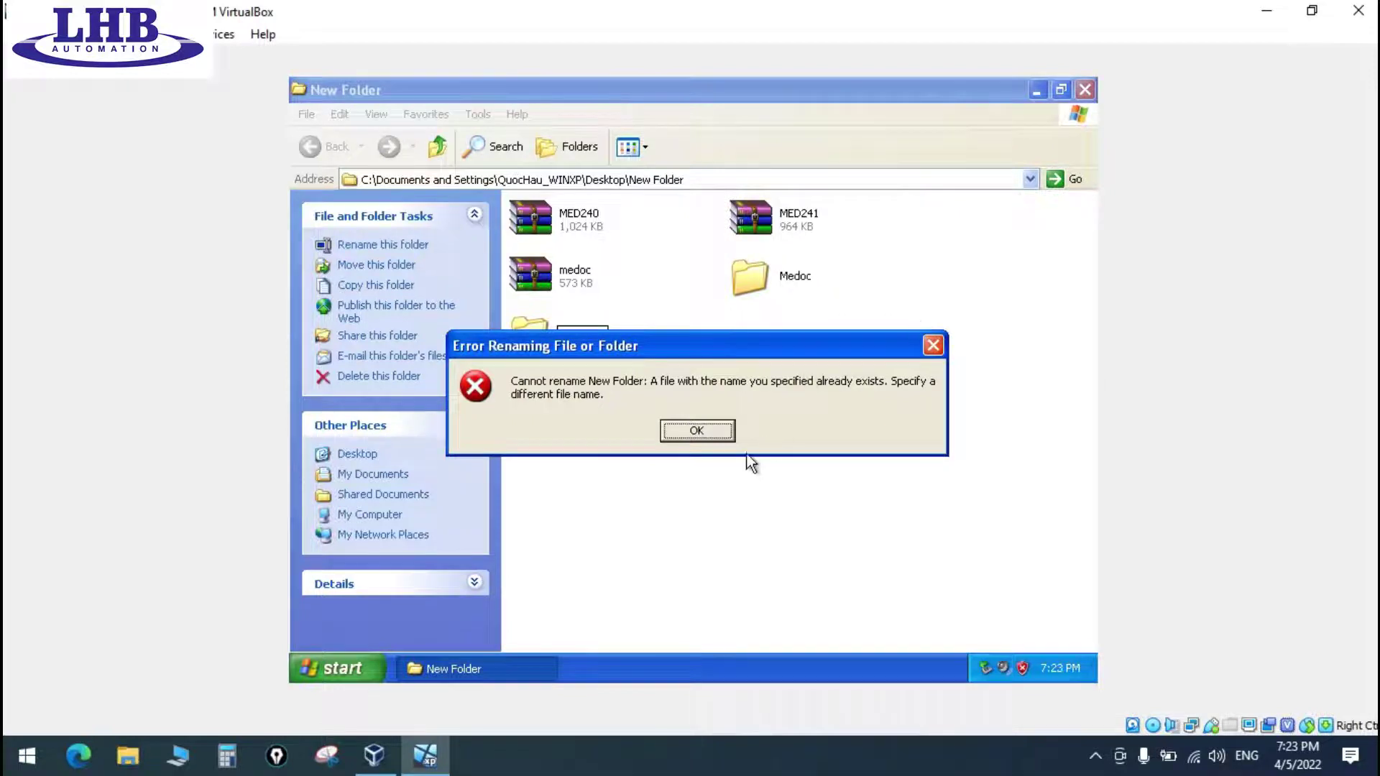
{"action": "left_click", "coordinate": [676, 431]}
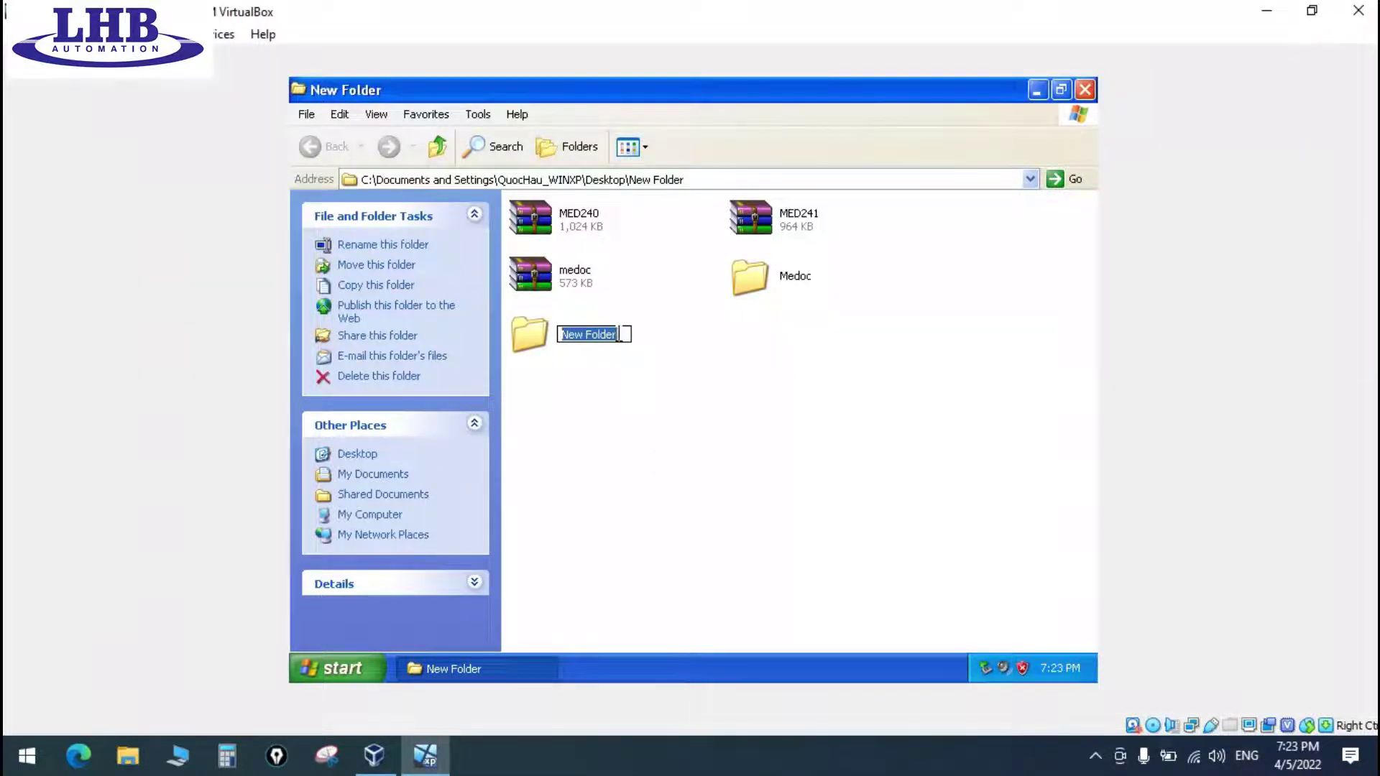
{"action": "type", "text": "Medoc240"}
{"action": "key", "text": "Return"}
{"action": "left_click", "coordinate": [698, 374]}
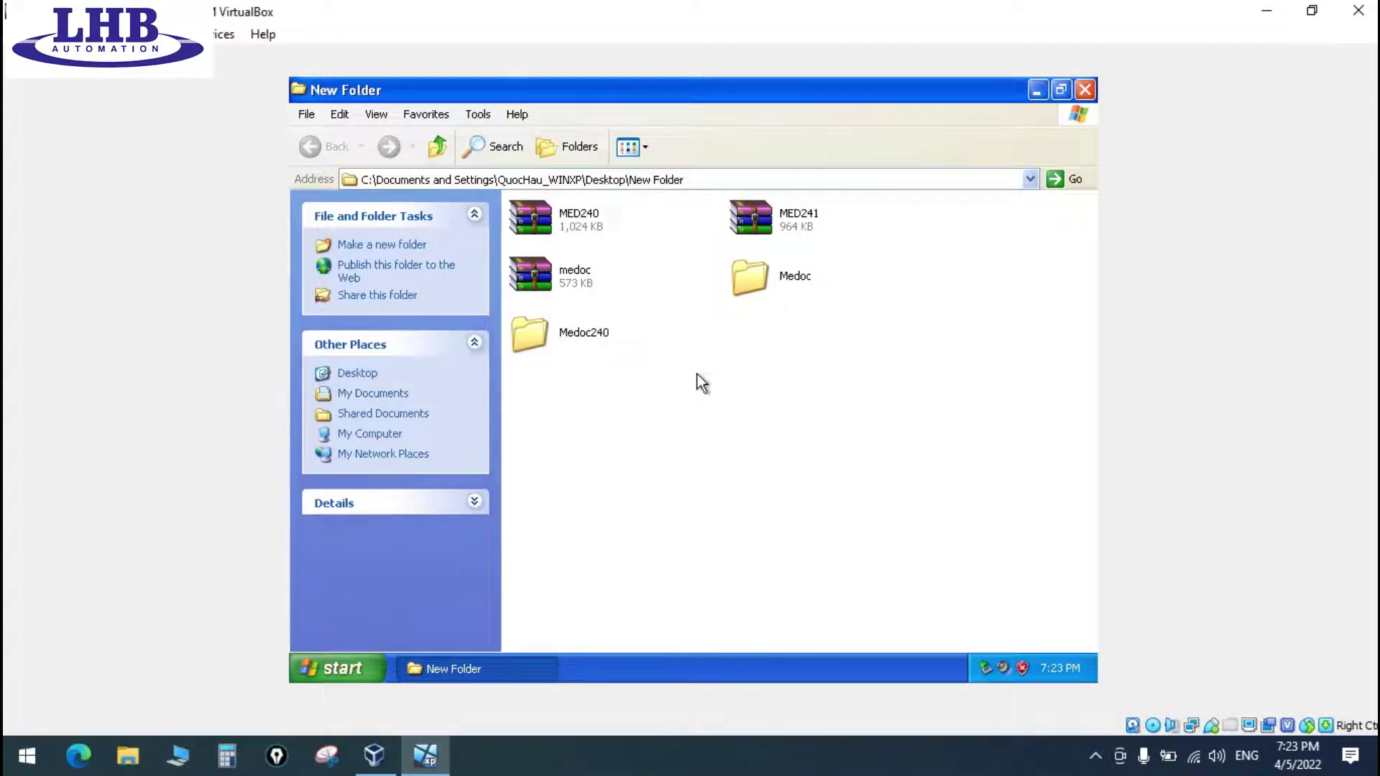
Create a third subfolder named Medoc241 alongside the archives
{"action": "right_click", "coordinate": [698, 374]}
{"action": "mouse_move", "coordinate": [785, 552]}
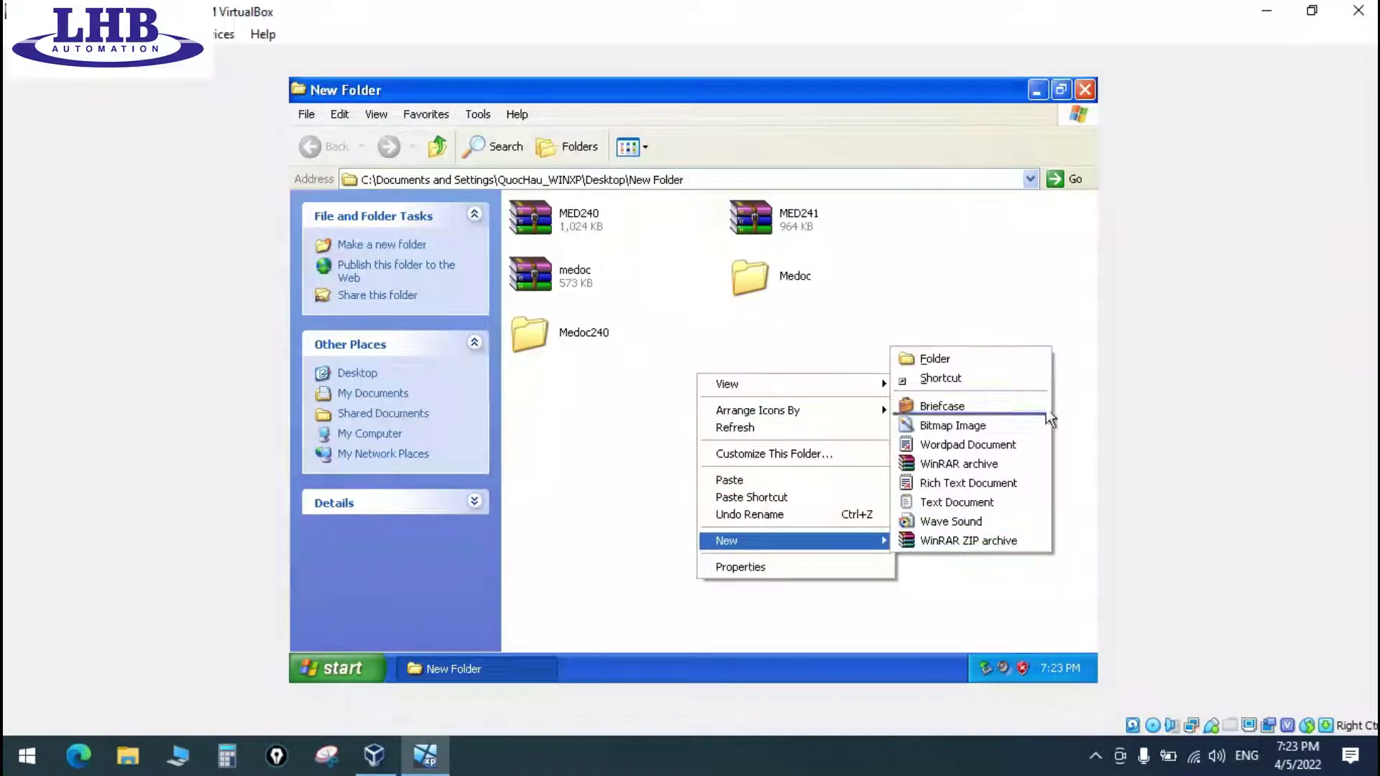
{"action": "left_click", "coordinate": [972, 360]}
{"action": "type", "text": "Med"}
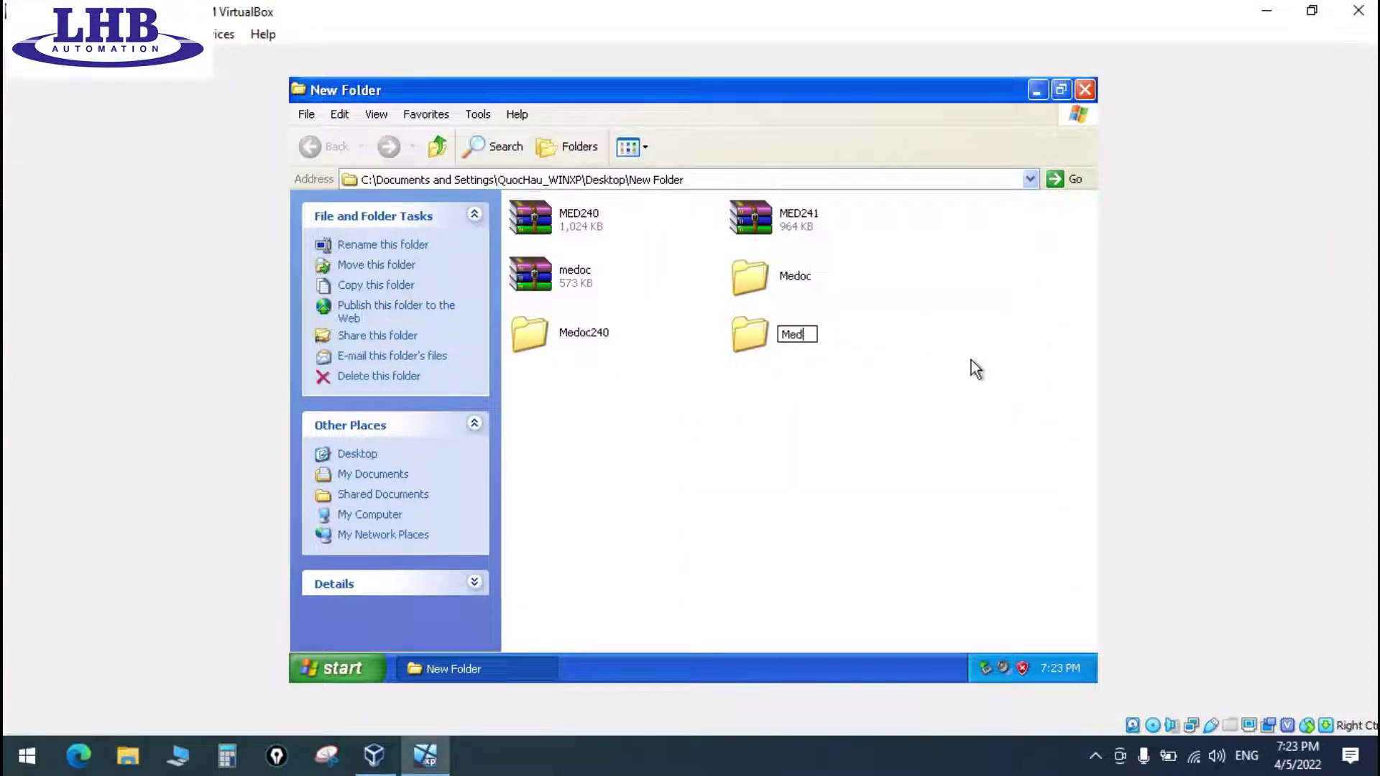
{"action": "type", "text": "oc241"}
{"action": "left_click", "coordinate": [918, 392]}
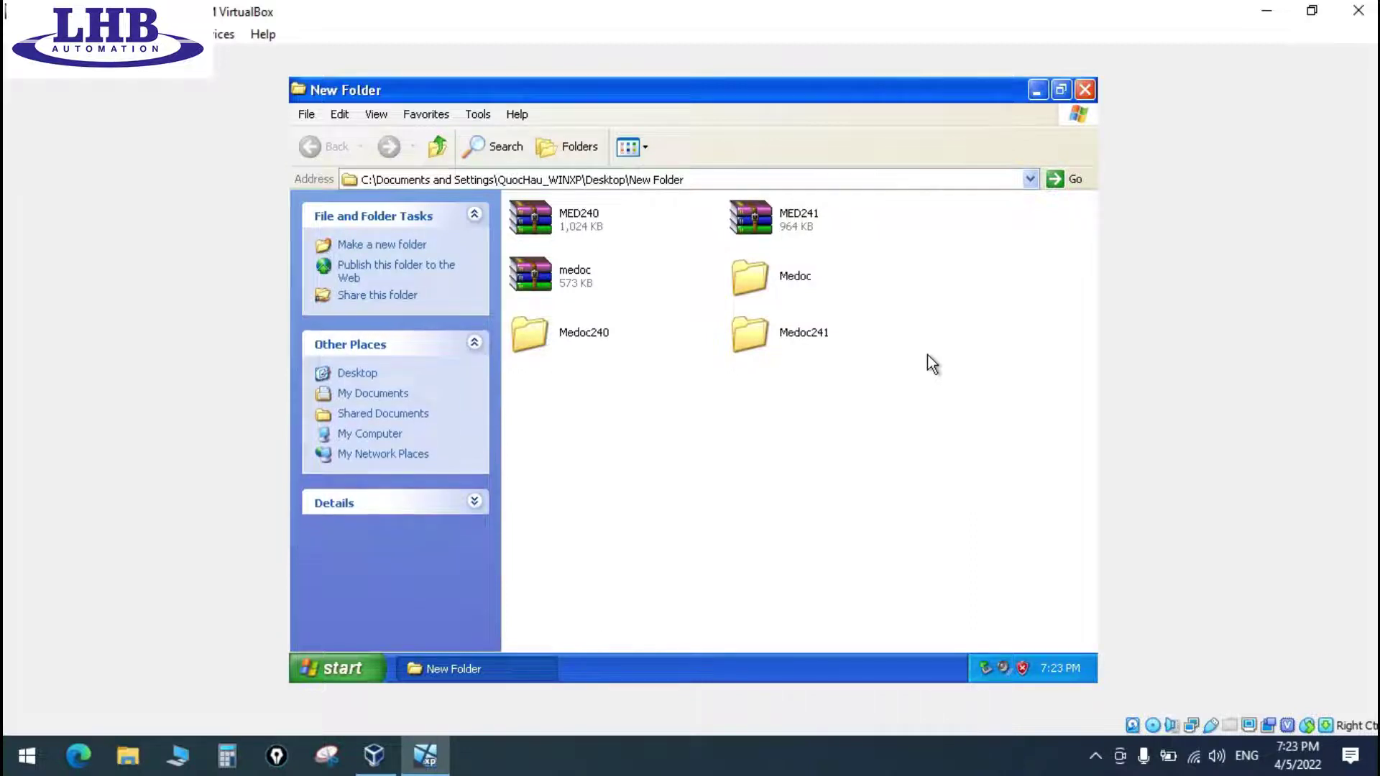
Extract the medoc archive into the Medoc subfolder of New Folder
{"action": "right_click", "coordinate": [539, 272]}
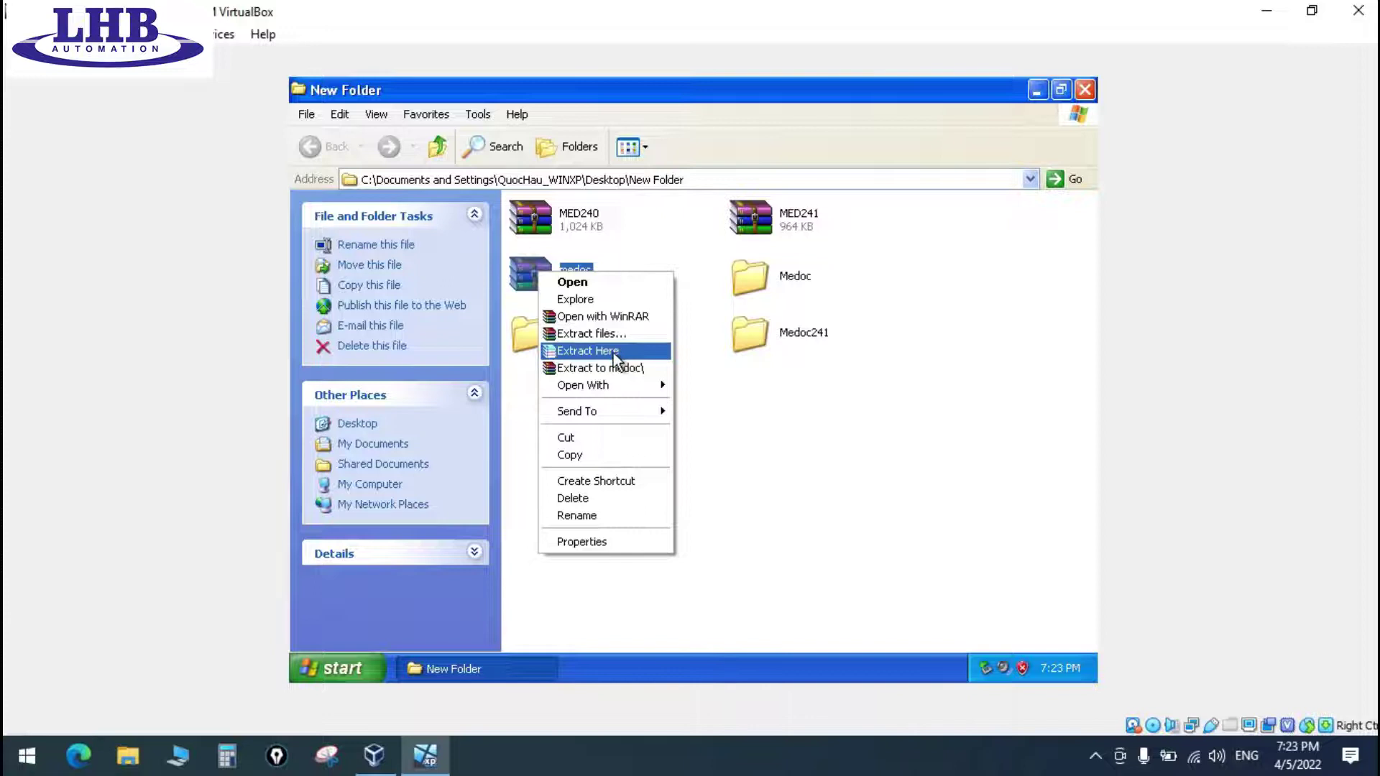
{"action": "left_click", "coordinate": [614, 334]}
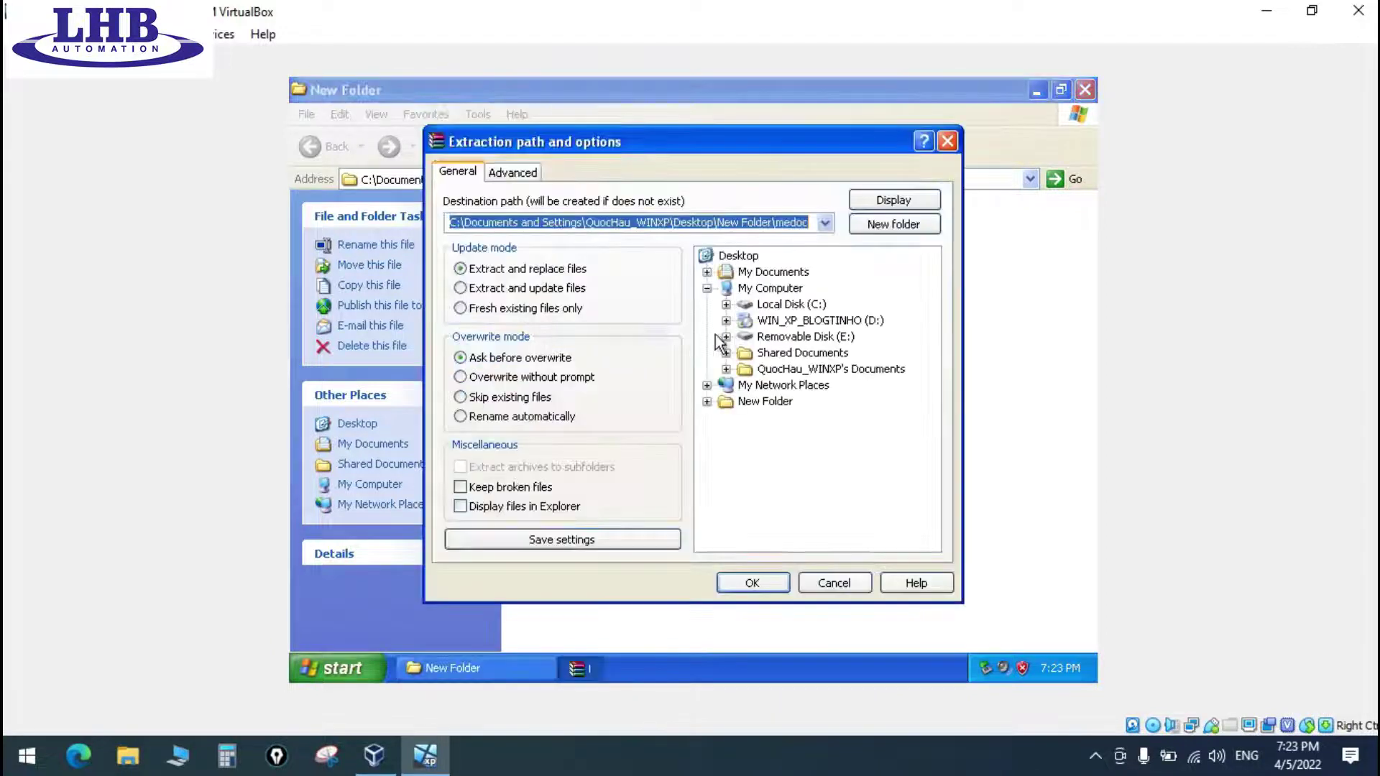
{"action": "left_click", "coordinate": [707, 401]}
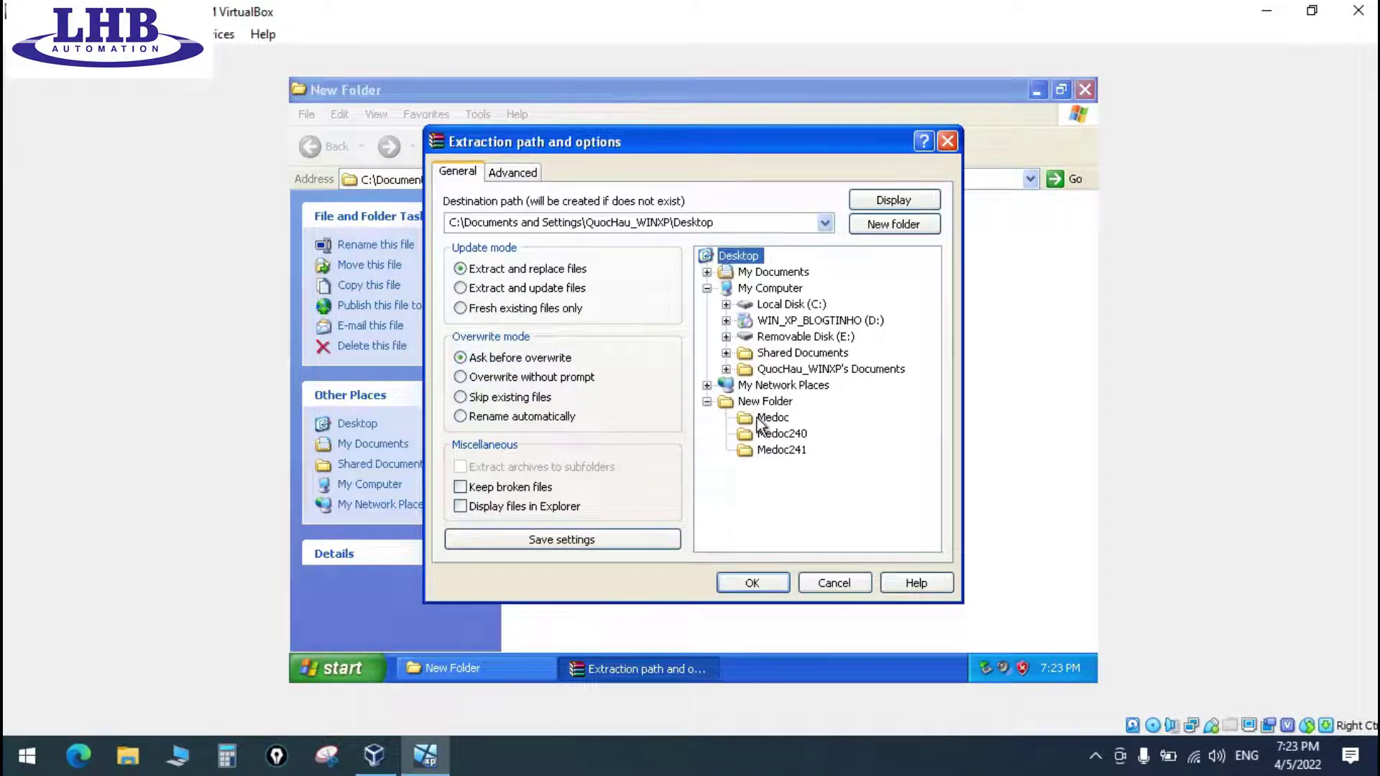
{"action": "left_click", "coordinate": [773, 418]}
{"action": "left_click", "coordinate": [775, 581]}
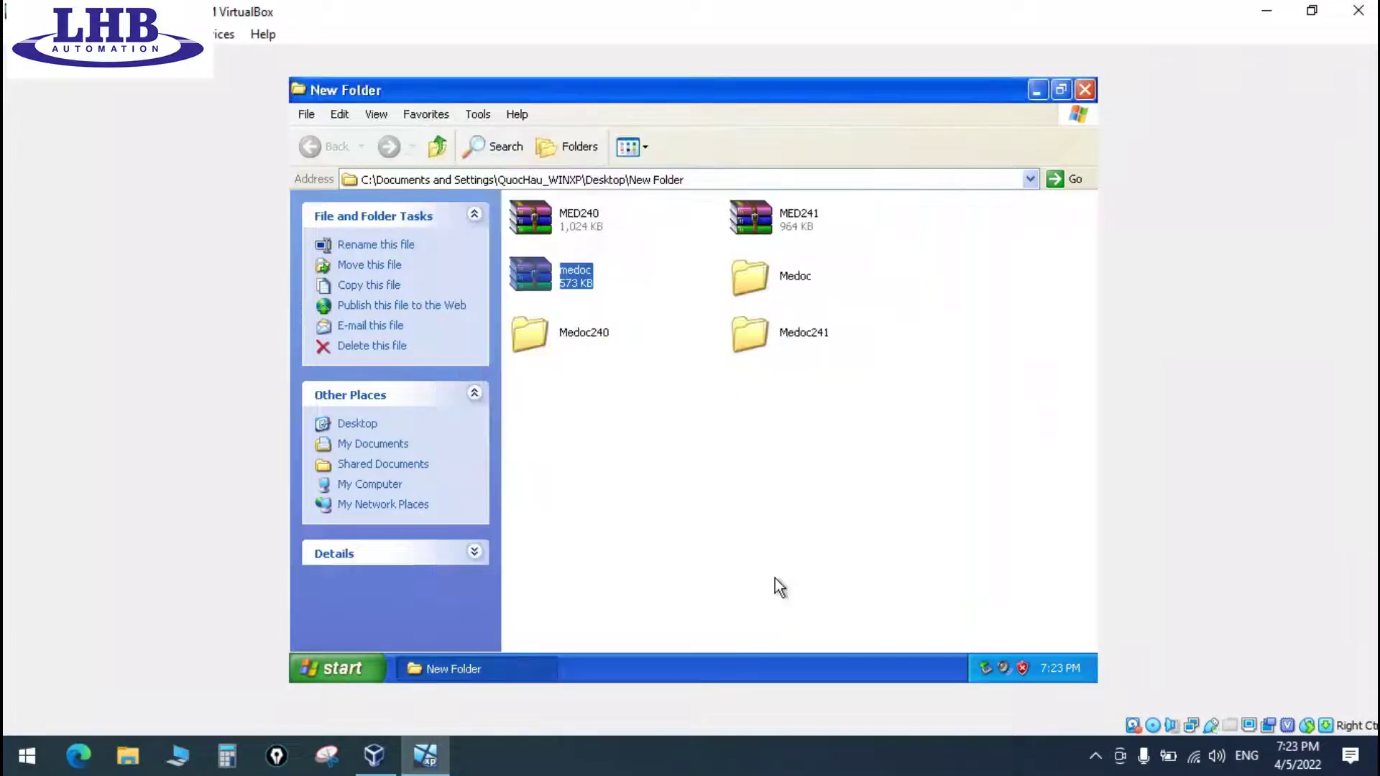
Extract the MED240 archive into the Medoc240 subfolder of New Folder
{"action": "right_click", "coordinate": [539, 212]}
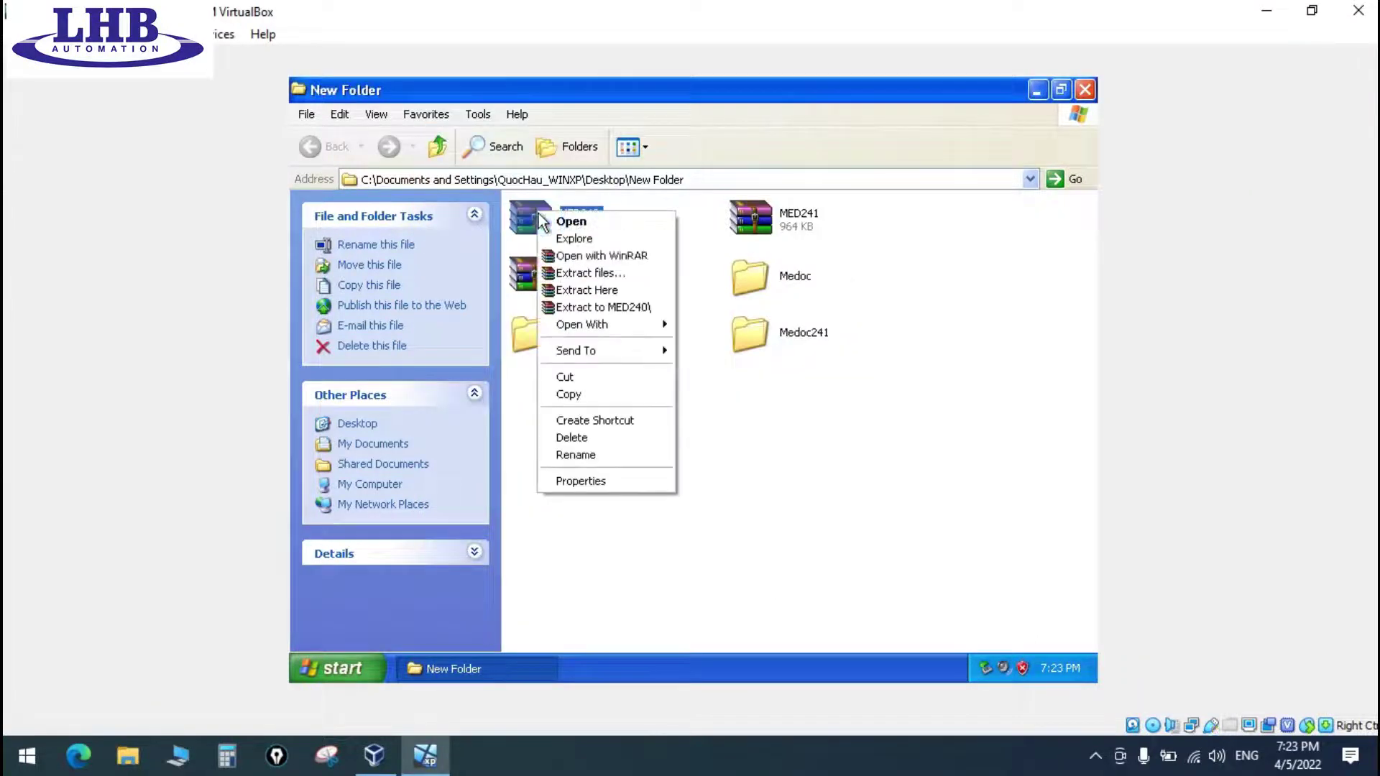
{"action": "left_click", "coordinate": [582, 274]}
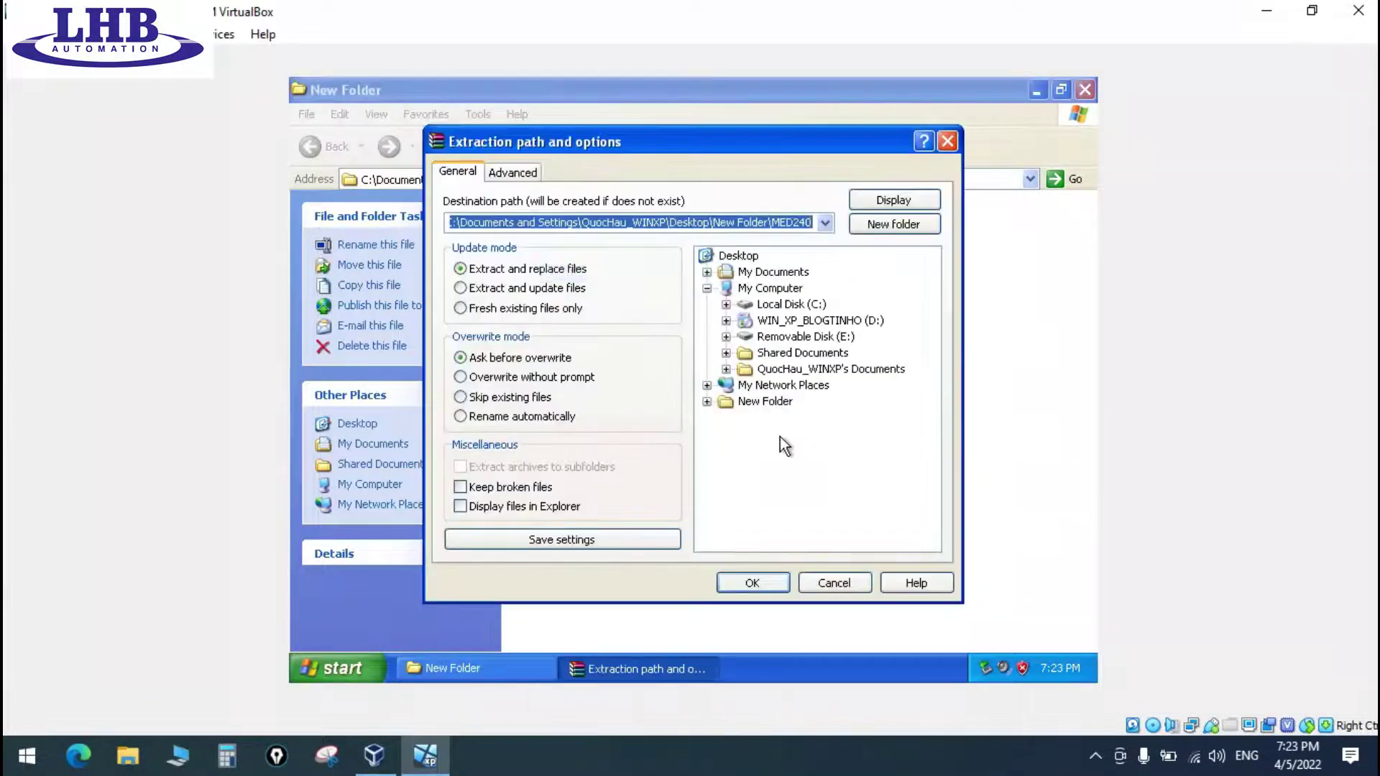
{"action": "left_click", "coordinate": [707, 401]}
{"action": "left_click", "coordinate": [772, 433]}
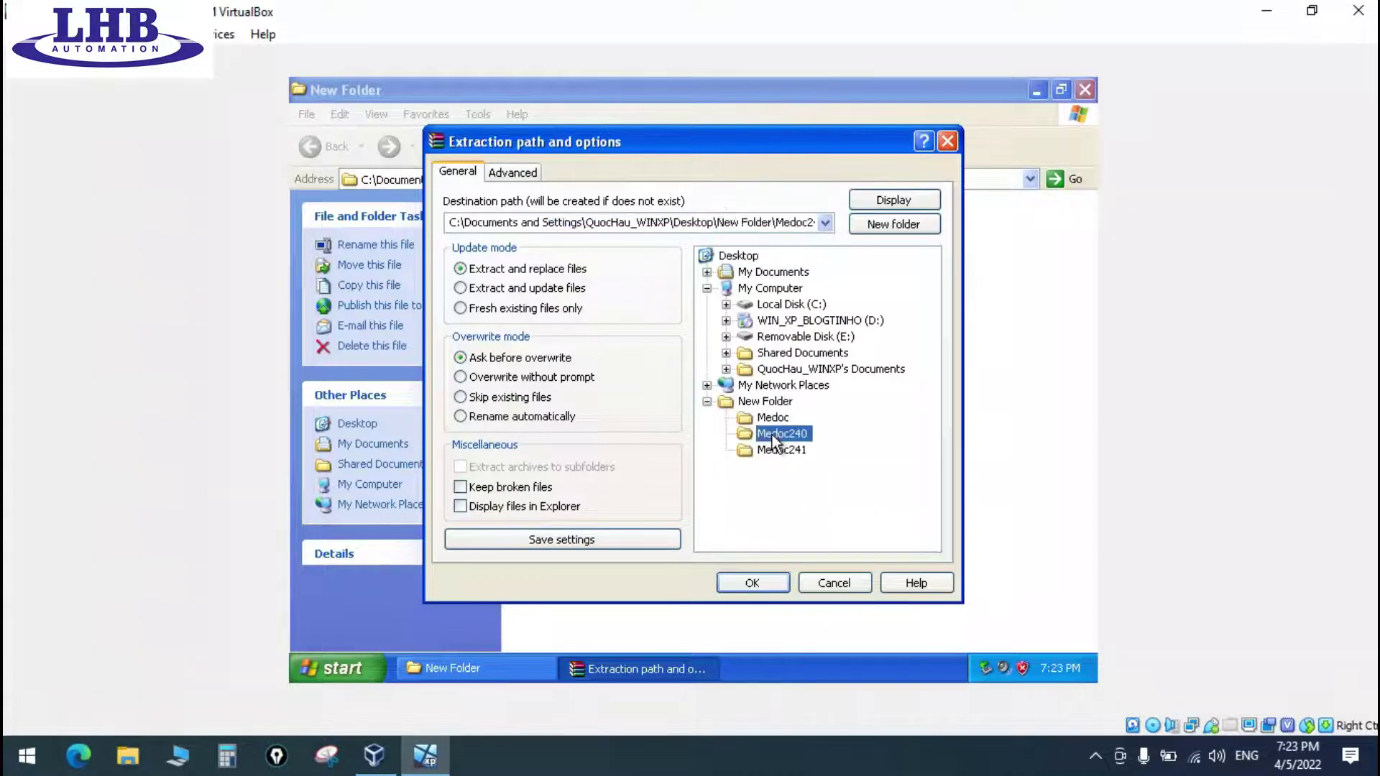
{"action": "left_click", "coordinate": [775, 580]}
Extract the MED241 archive into the Medoc241 subfolder of New Folder
{"action": "right_click", "coordinate": [758, 217]}
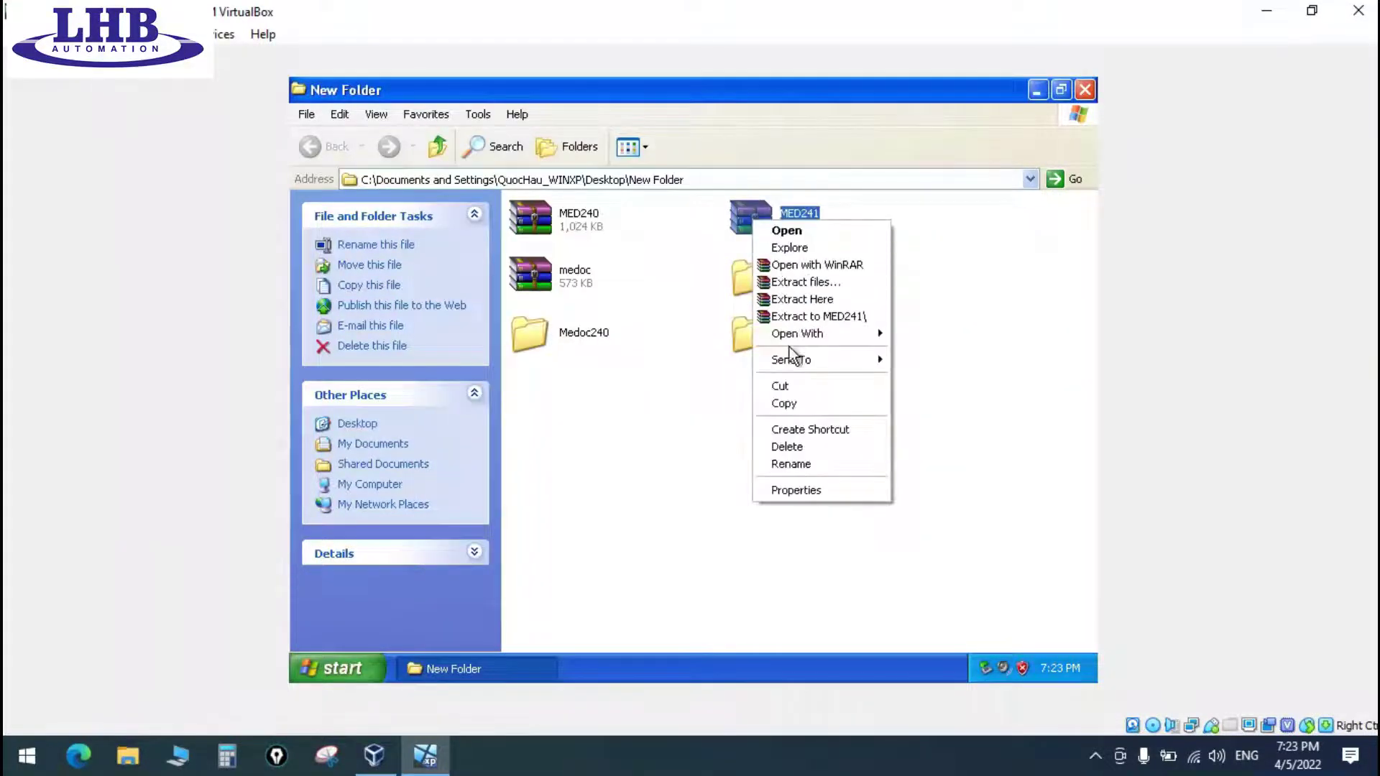
{"action": "left_click", "coordinate": [813, 284]}
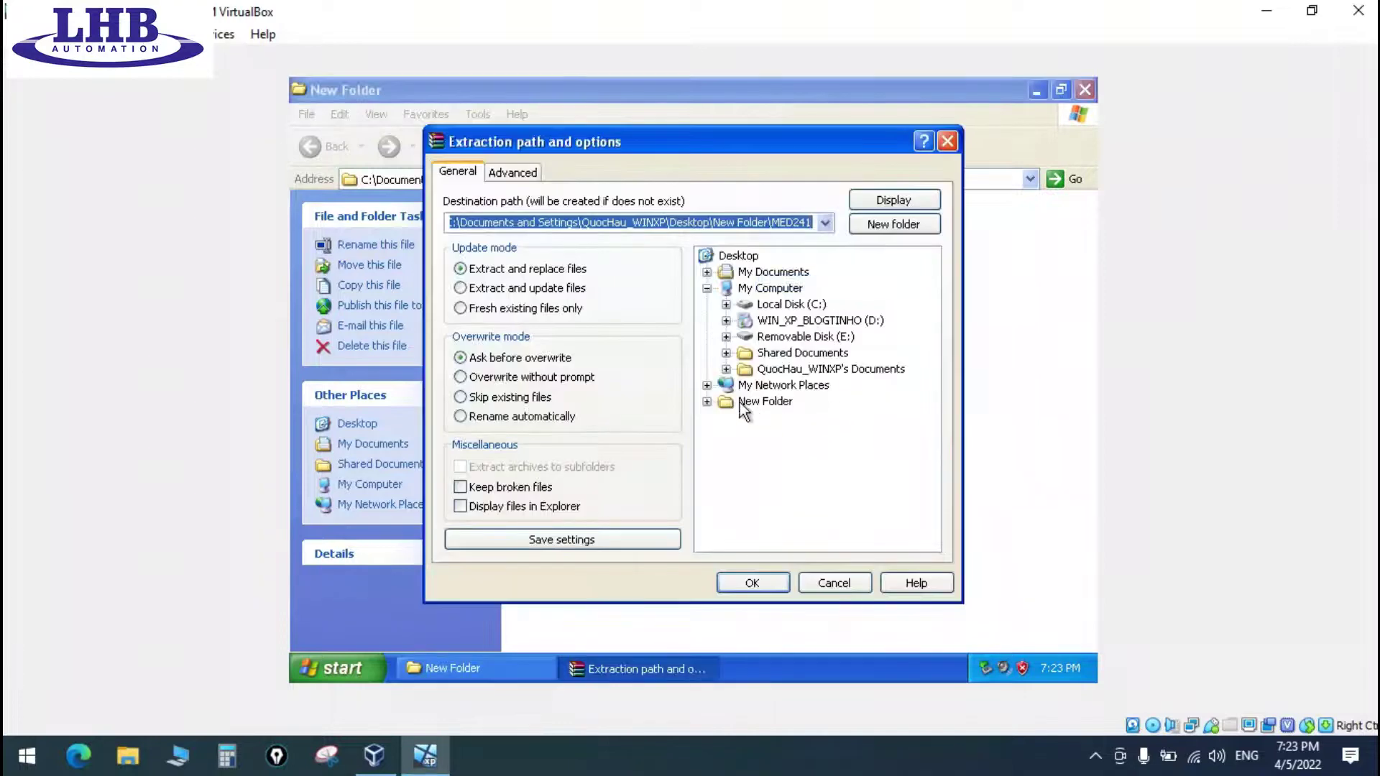
{"action": "double_click", "coordinate": [740, 403]}
{"action": "left_click", "coordinate": [768, 449]}
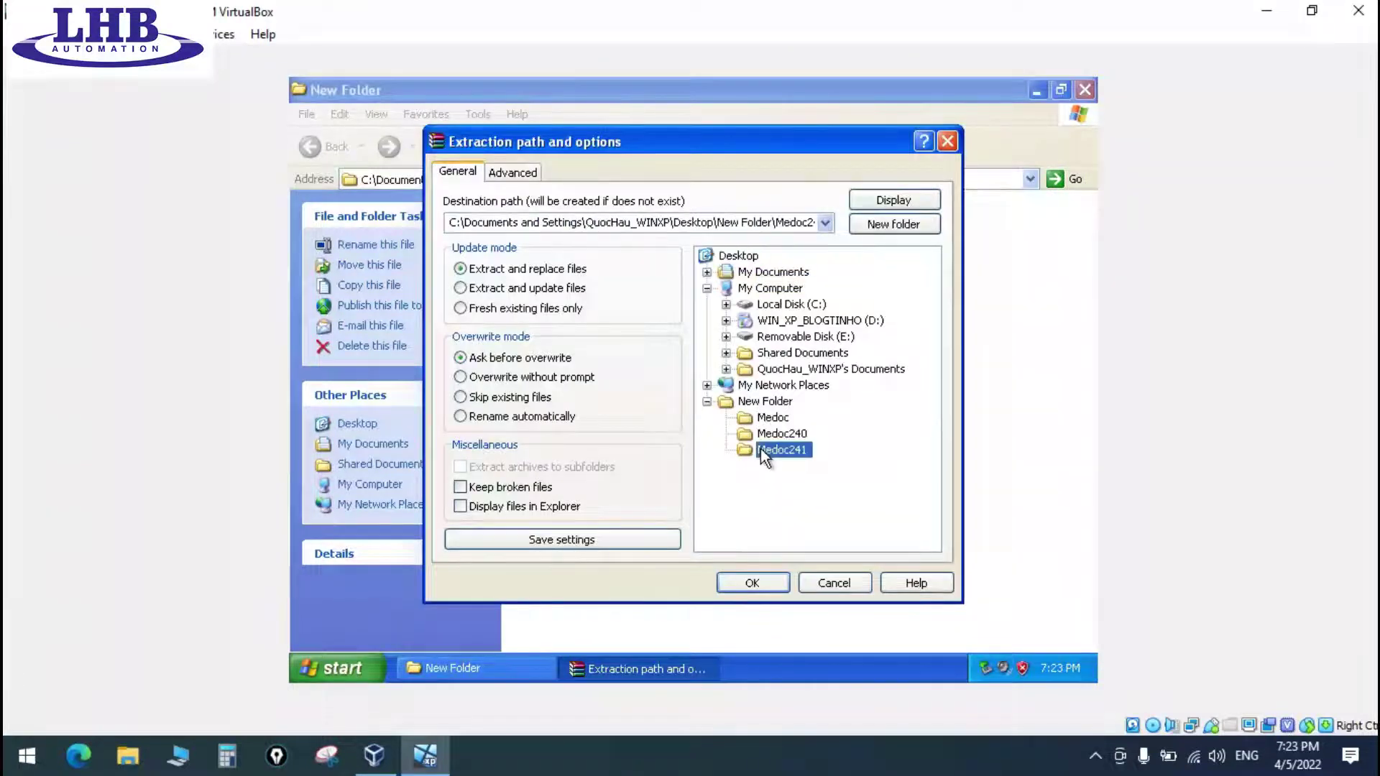
{"action": "left_click", "coordinate": [753, 583]}
Open the Medoc subfolder and run the MEDOC1 self-extracting program to unpack its files there
{"action": "double_click", "coordinate": [775, 283]}
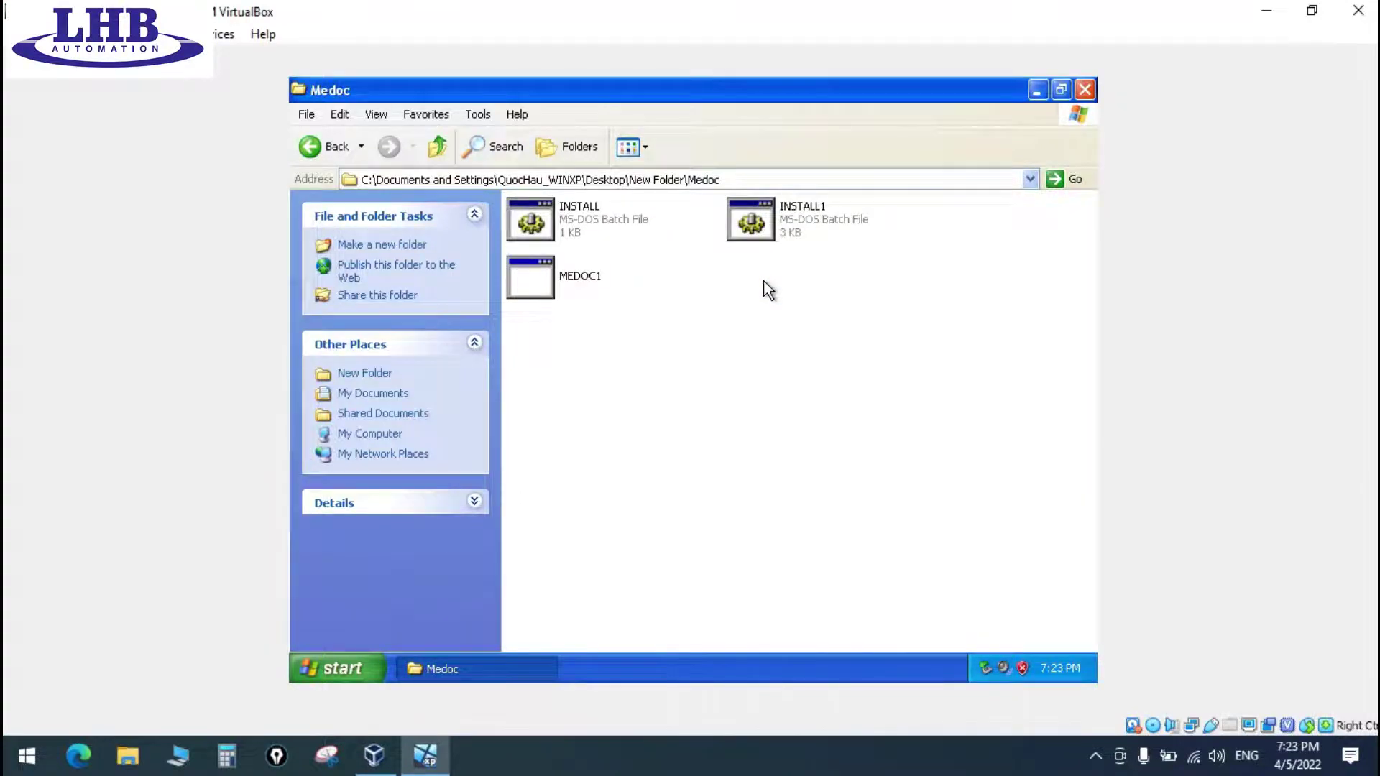
{"action": "double_click", "coordinate": [522, 277]}
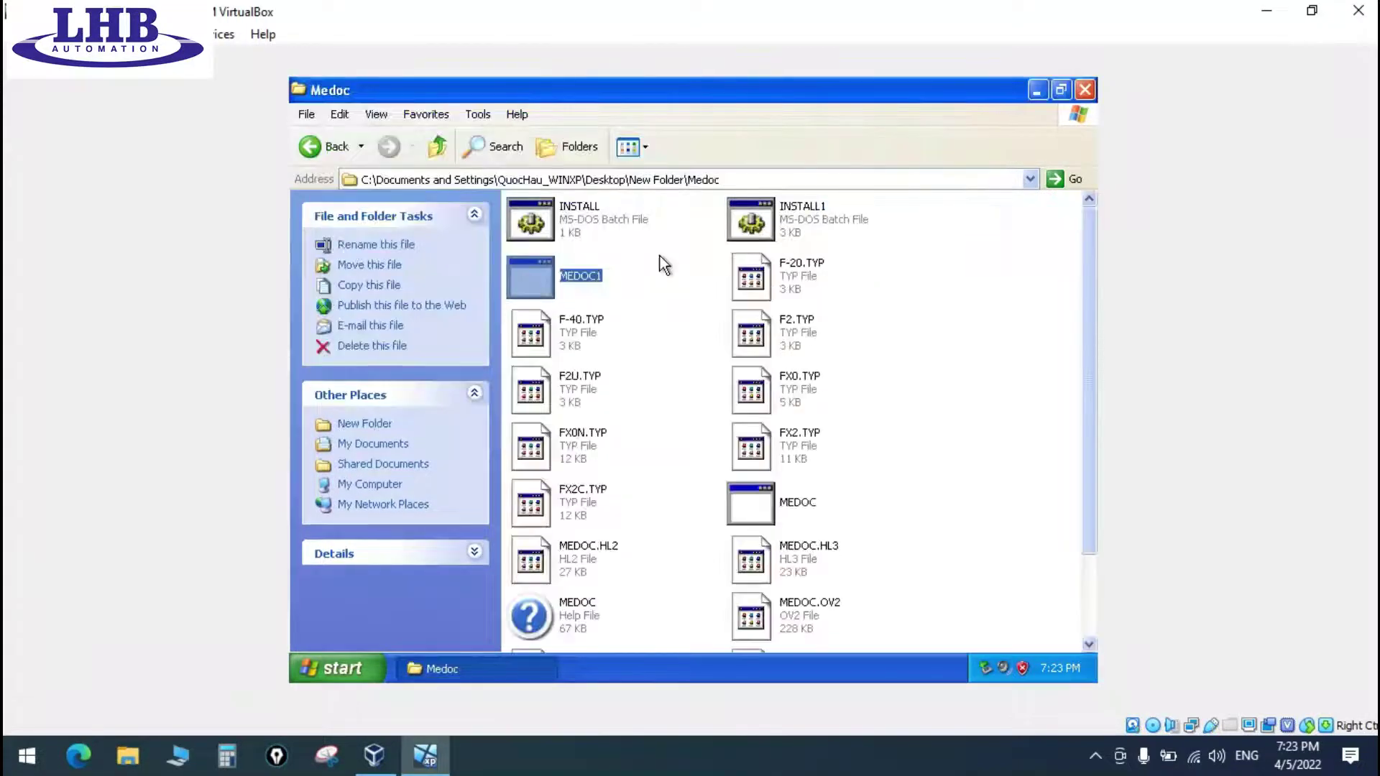
{"action": "scroll", "coordinate": [666, 437], "scroll_direction": "down", "scroll_amount": 2}
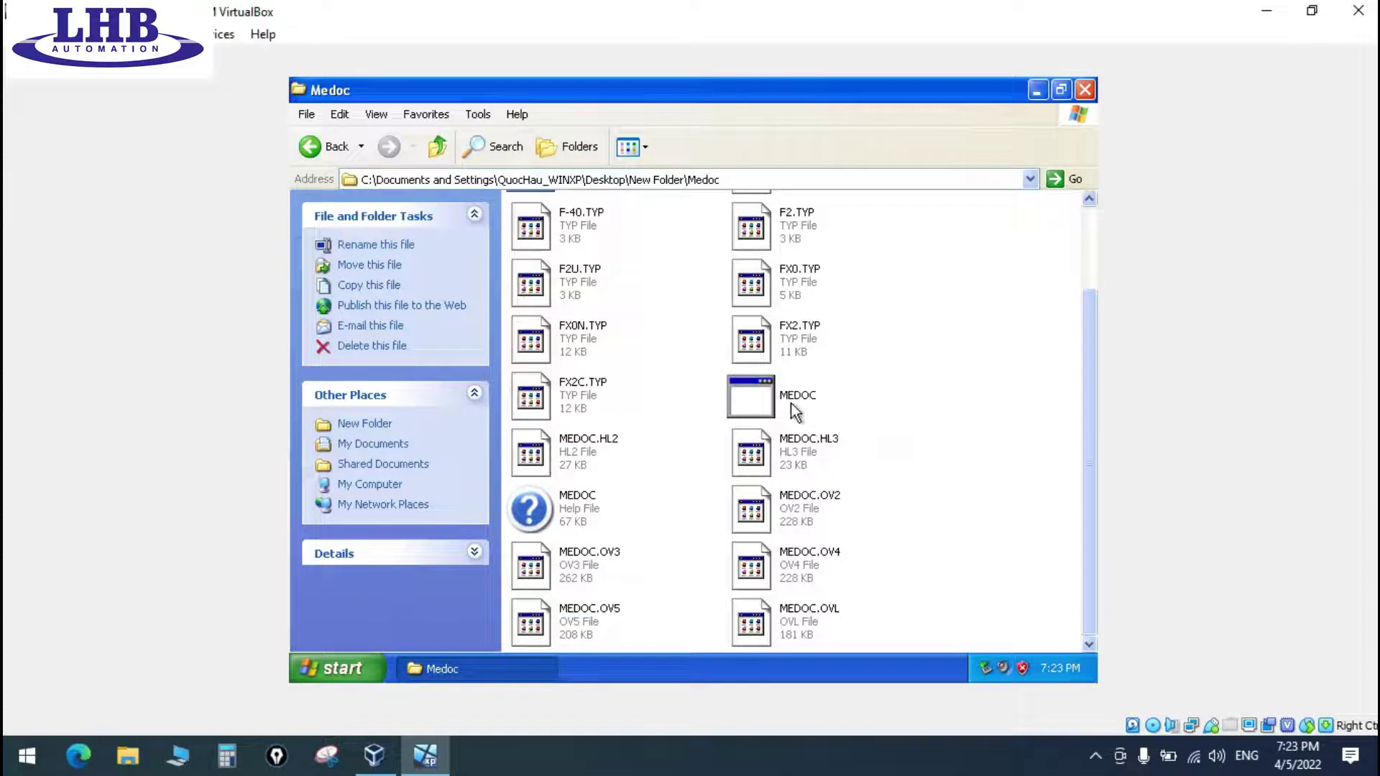
{"action": "scroll", "coordinate": [762, 402], "scroll_direction": "up", "scroll_amount": 2}
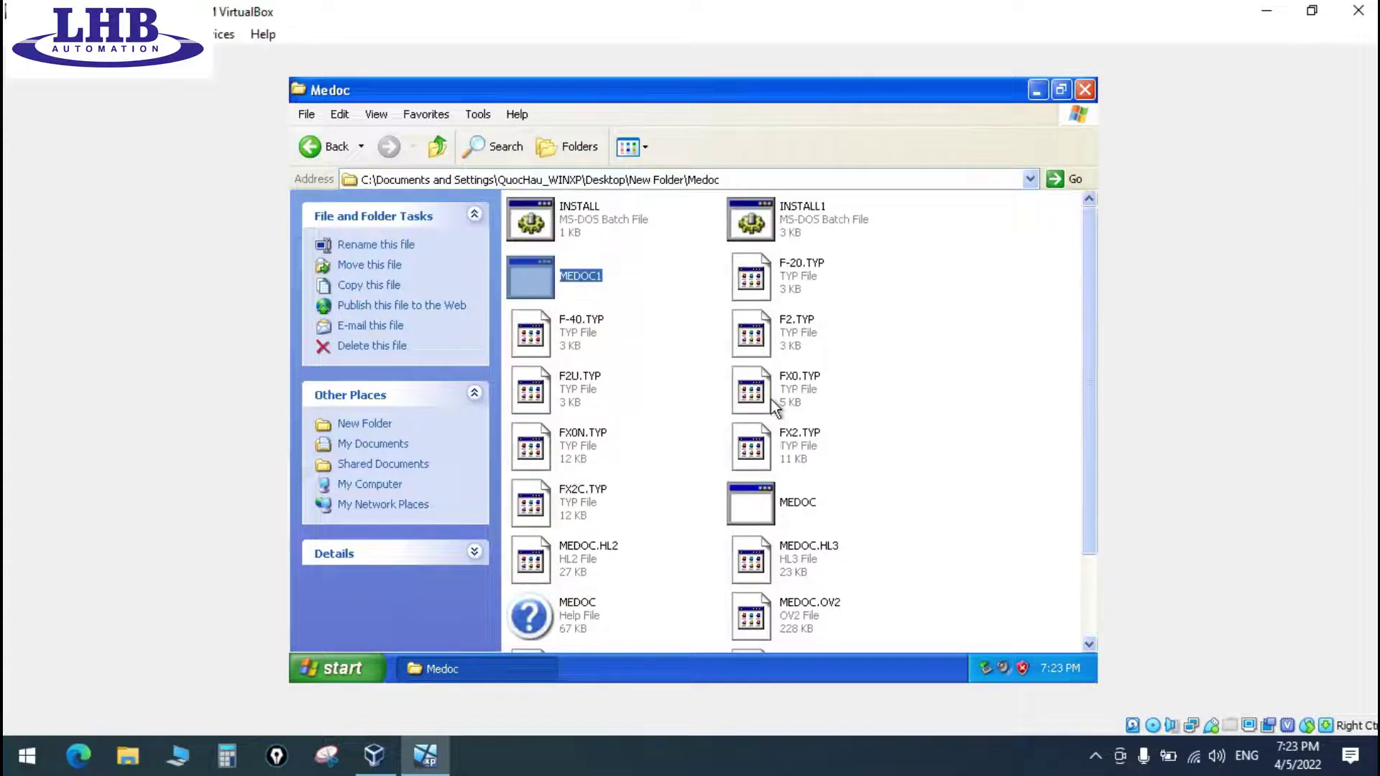
Run the unpacked MEDOC program from the Medoc subfolder to view its start screen, and close it
{"action": "double_click", "coordinate": [760, 509]}
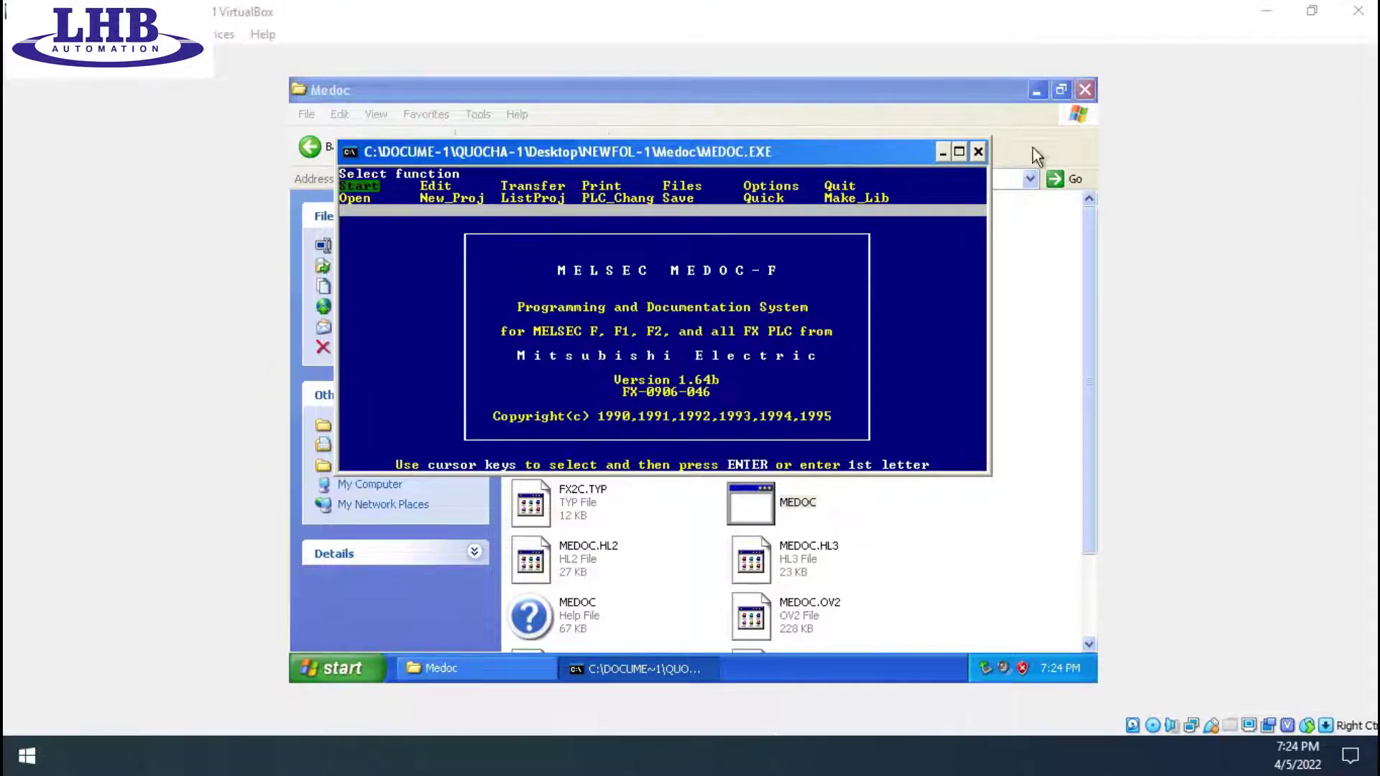
{"action": "left_click", "coordinate": [977, 153]}
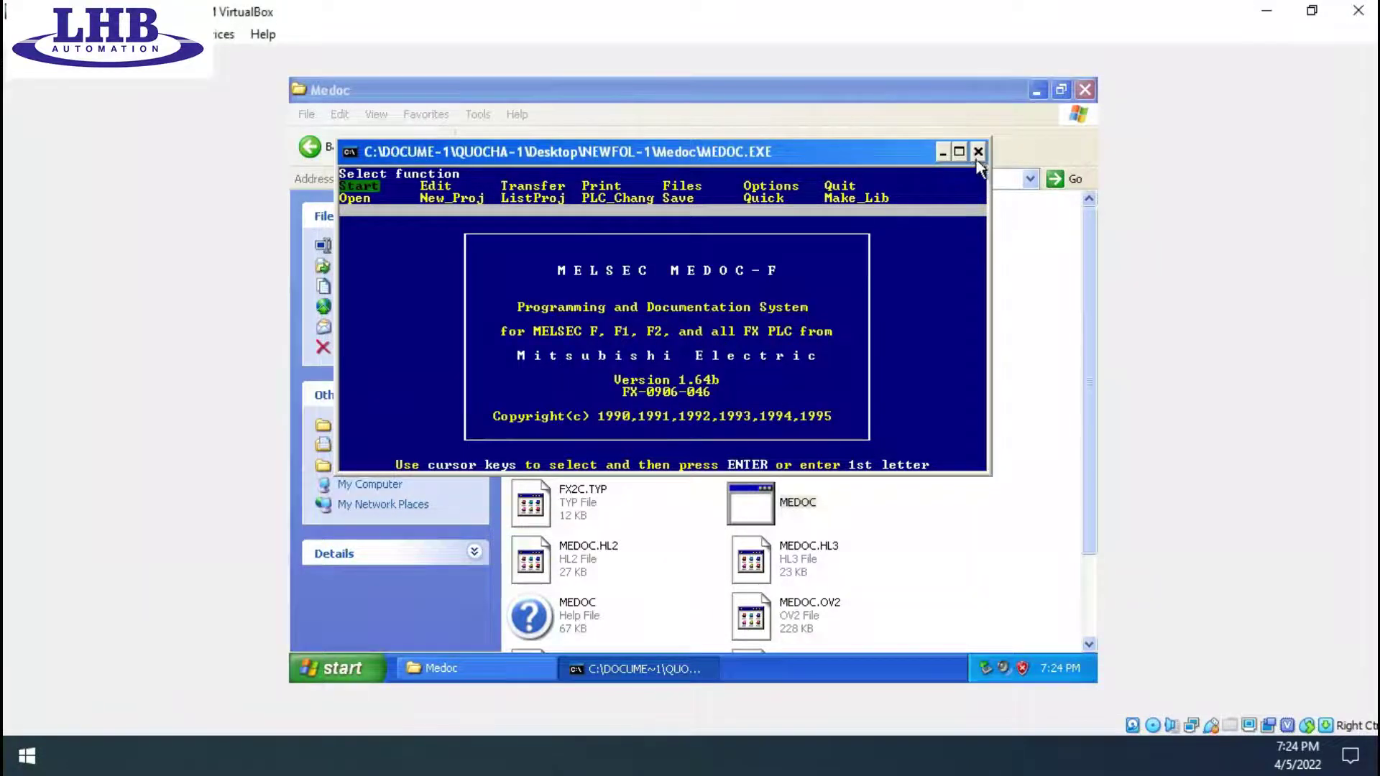
{"action": "left_click", "coordinate": [736, 471]}
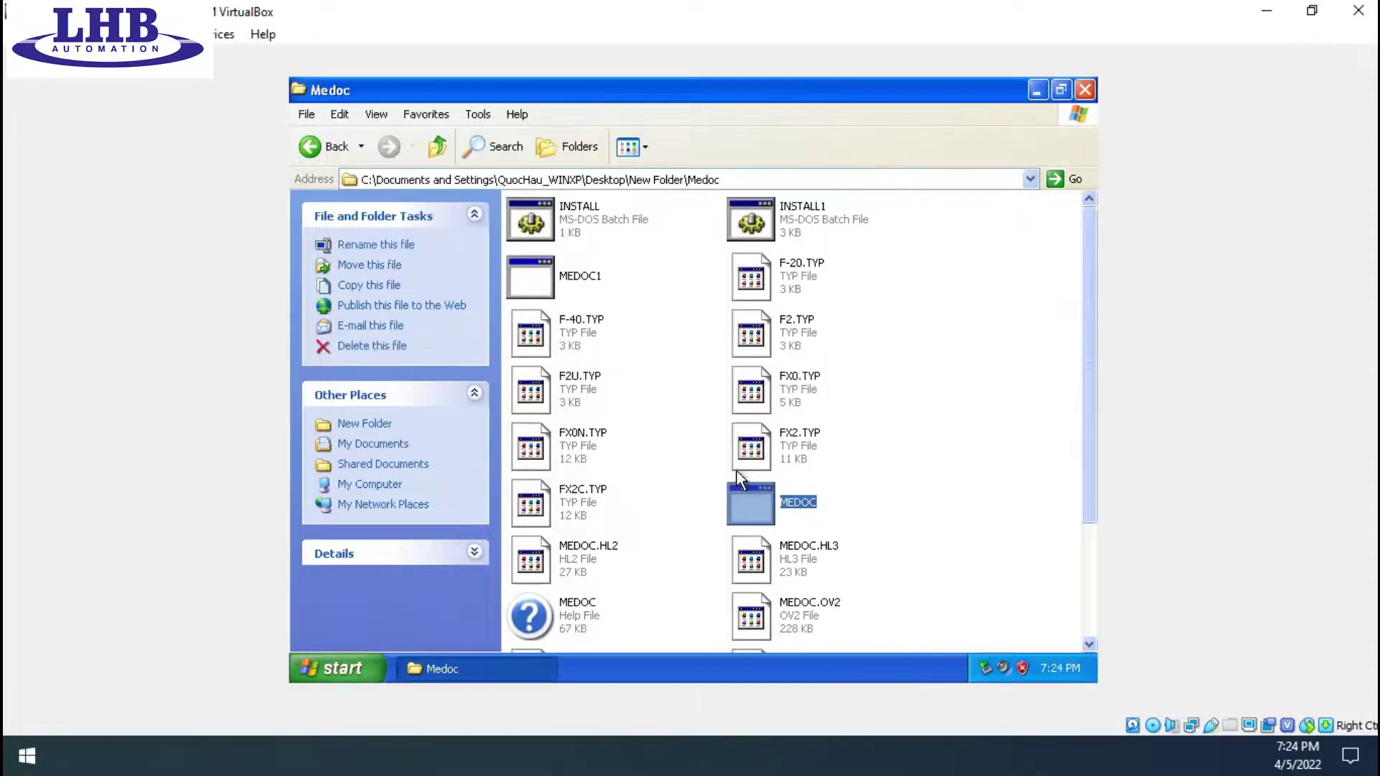
{"action": "left_click", "coordinate": [1011, 366]}
{"action": "scroll", "coordinate": [825, 420], "scroll_direction": "down", "scroll_amount": 3}
{"action": "scroll", "coordinate": [775, 429], "scroll_direction": "up", "scroll_amount": 3}
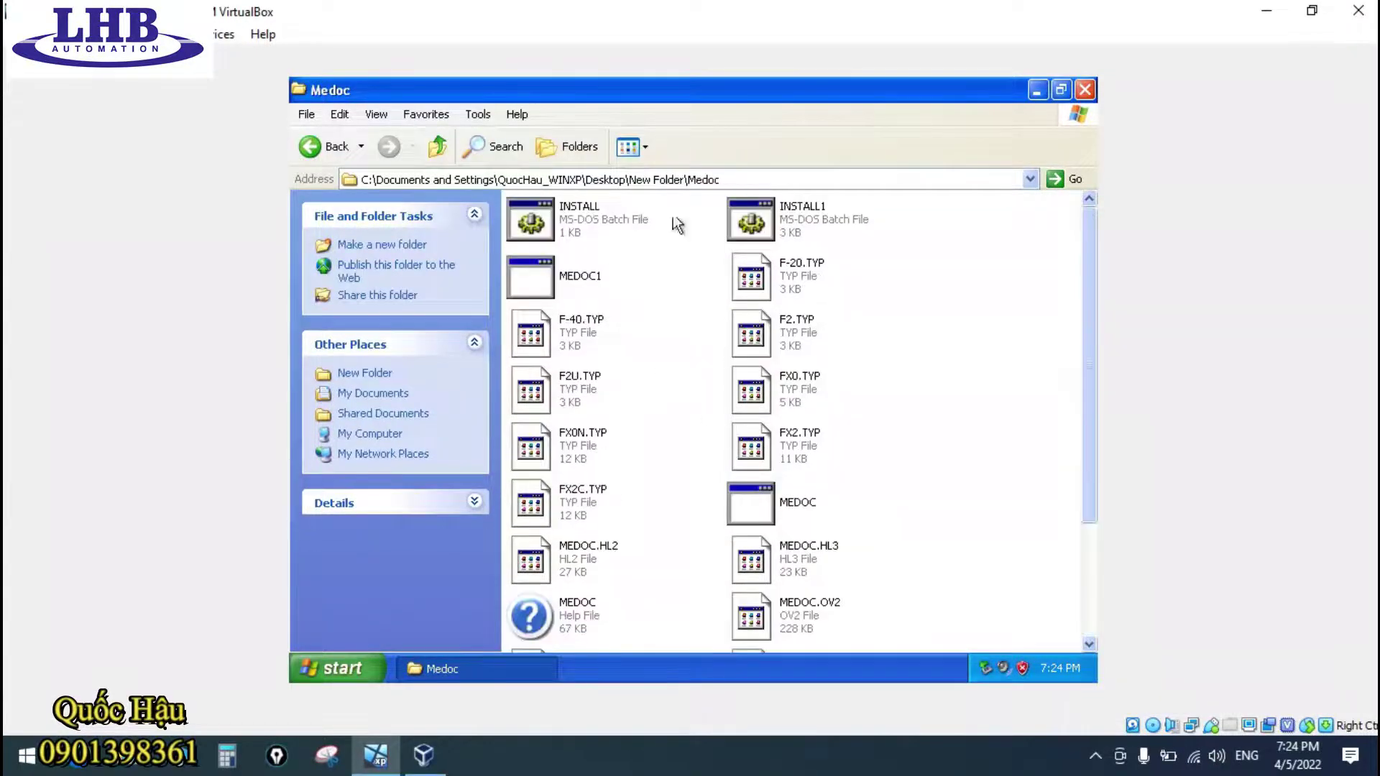
Return to New Folder and launch the SETUP.EXE installer in the Medoc240 subfolder
{"action": "left_click", "coordinate": [318, 151]}
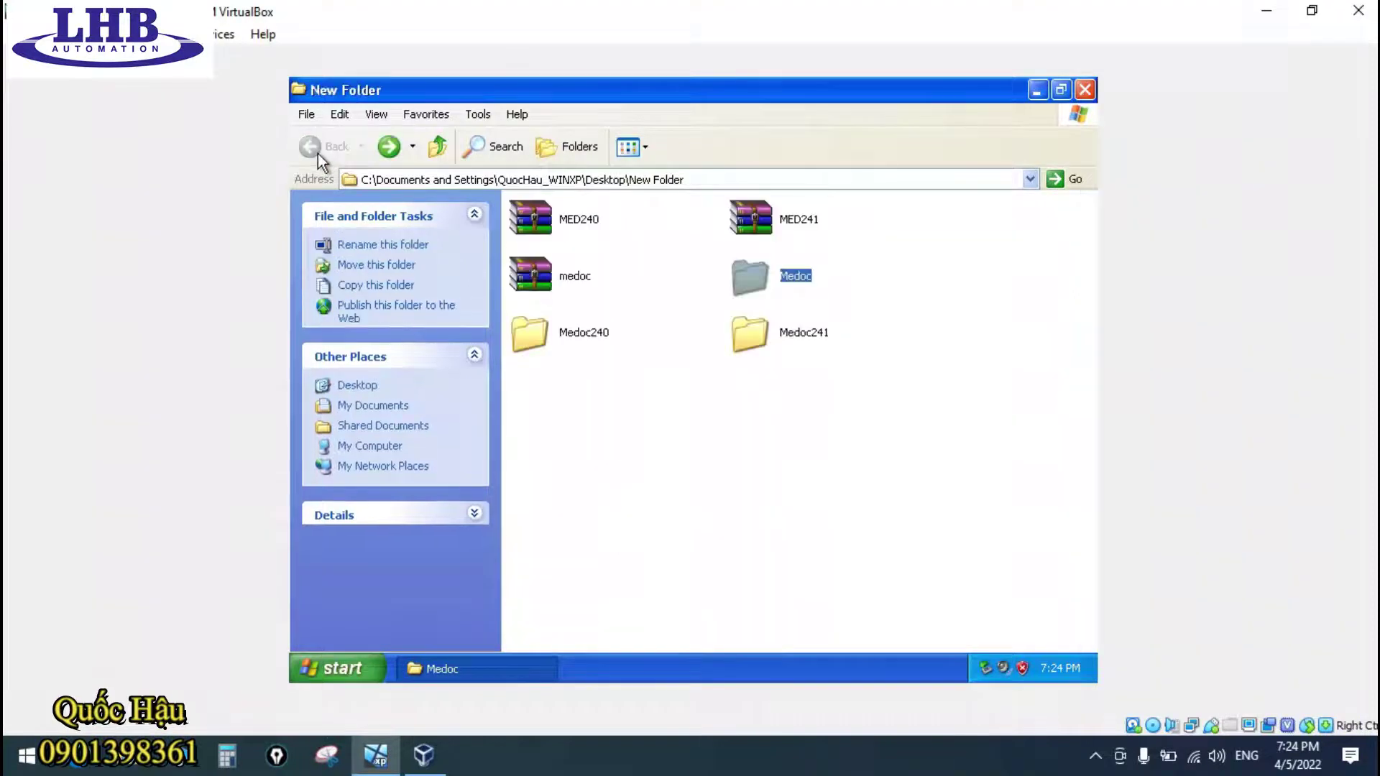
{"action": "left_click", "coordinate": [930, 536]}
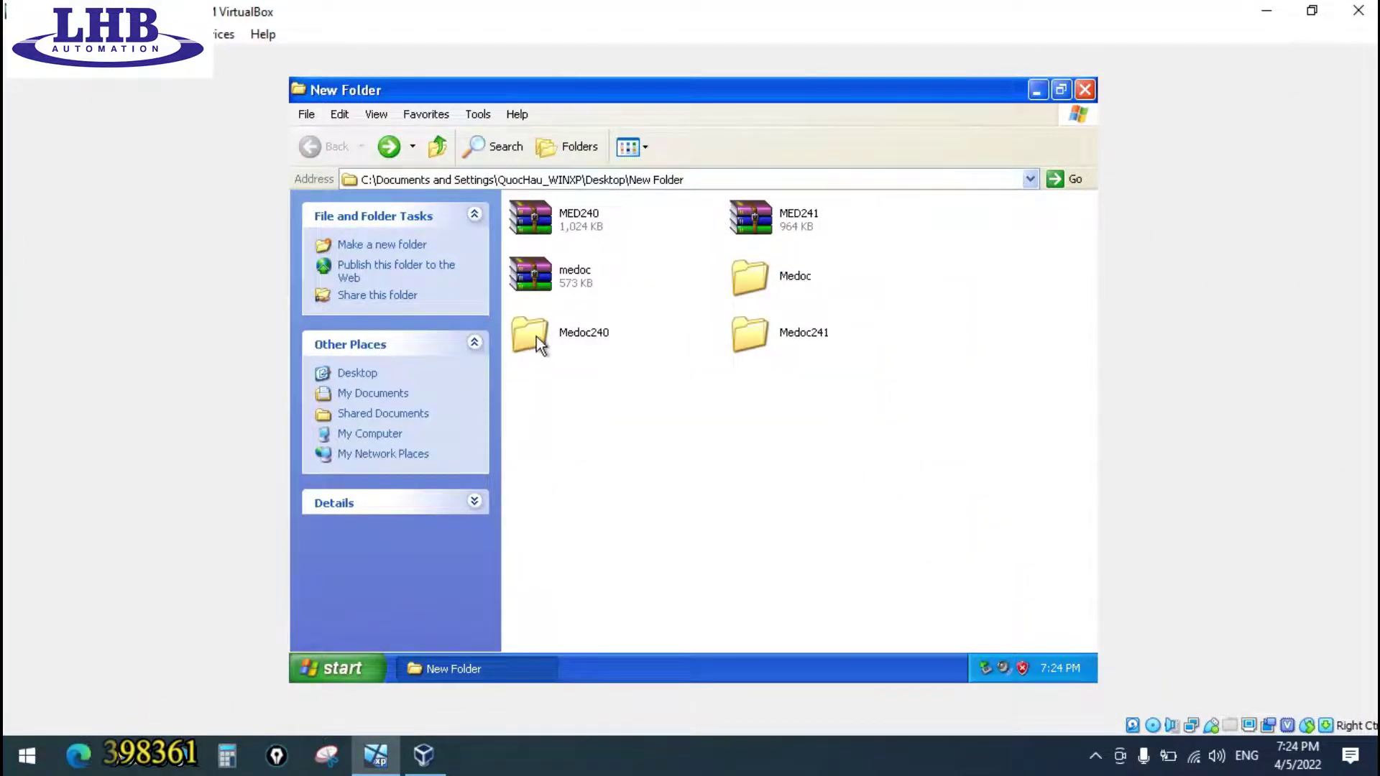
{"action": "mouse_move", "coordinate": [534, 336]}
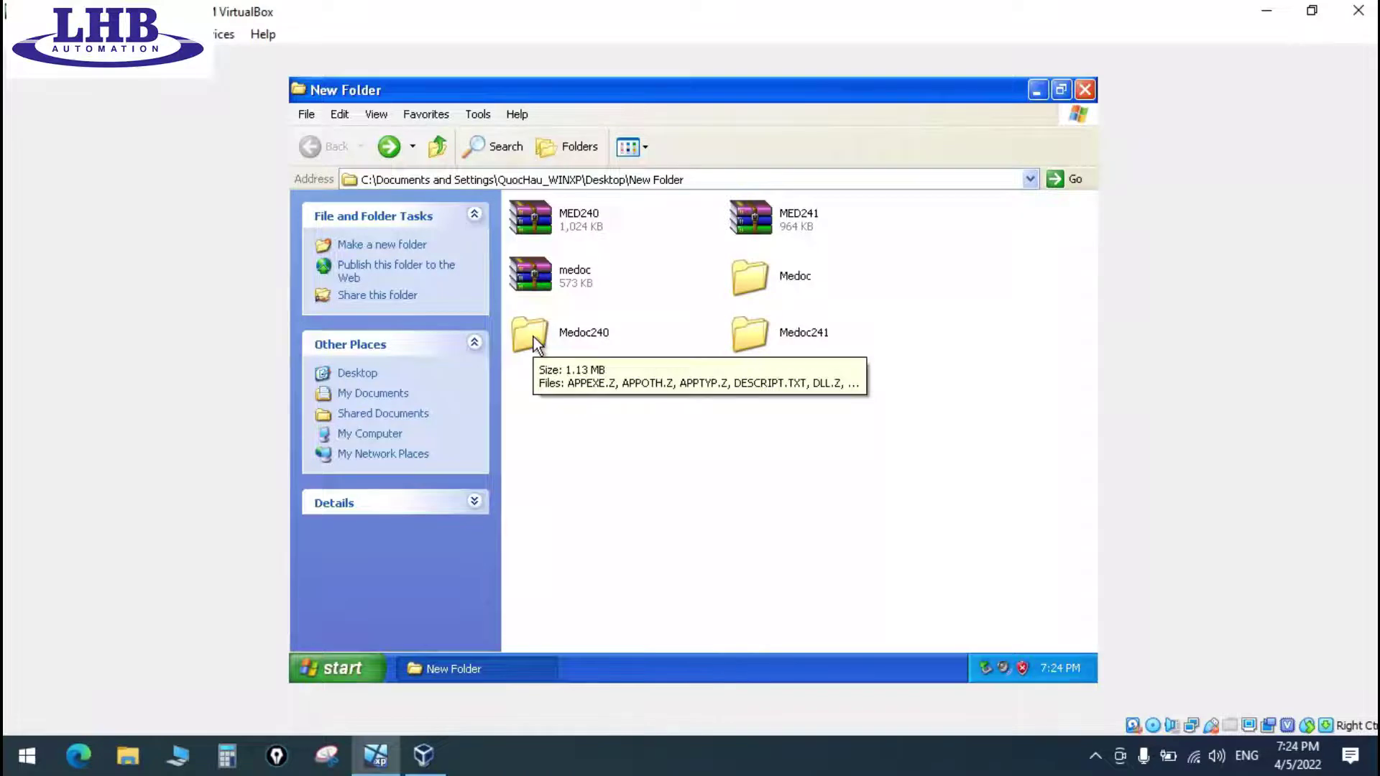
{"action": "double_click", "coordinate": [534, 337]}
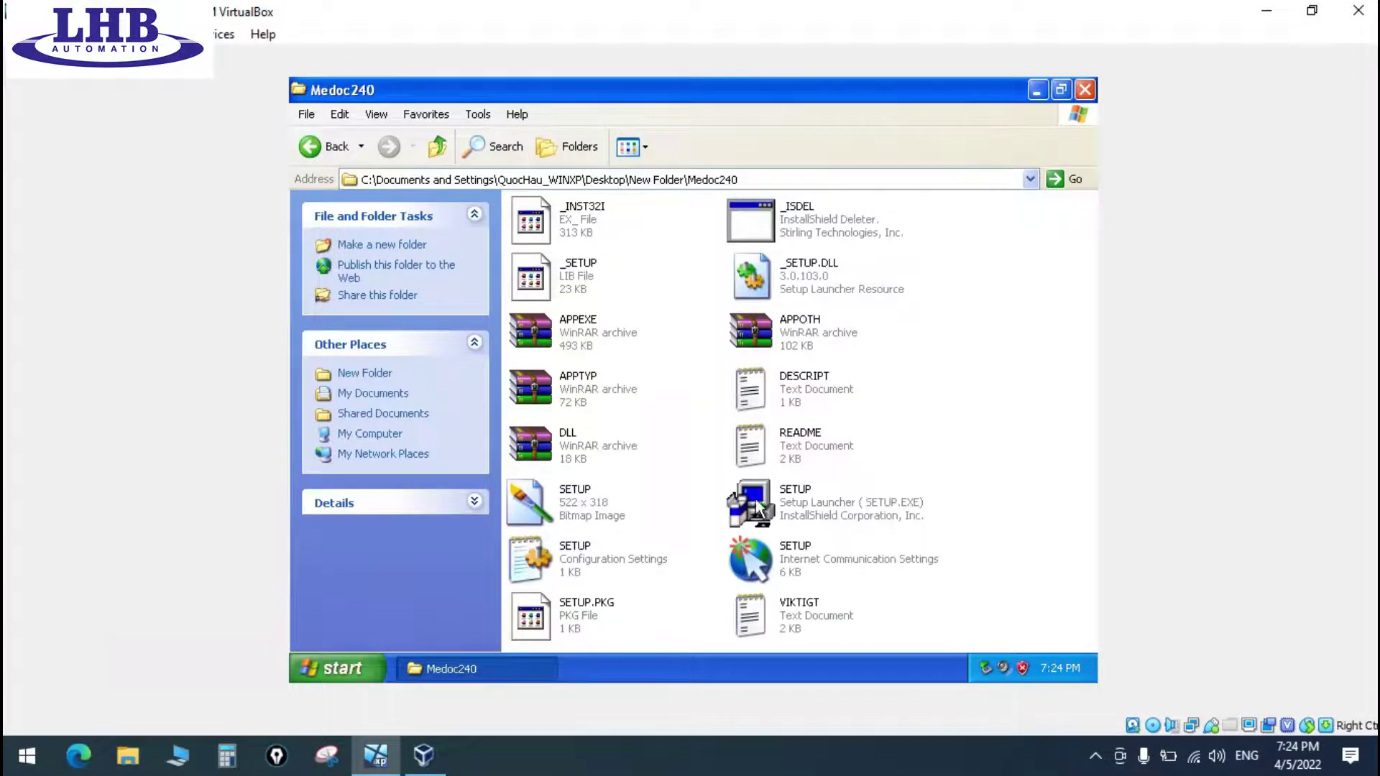
{"action": "right_click", "coordinate": [758, 507]}
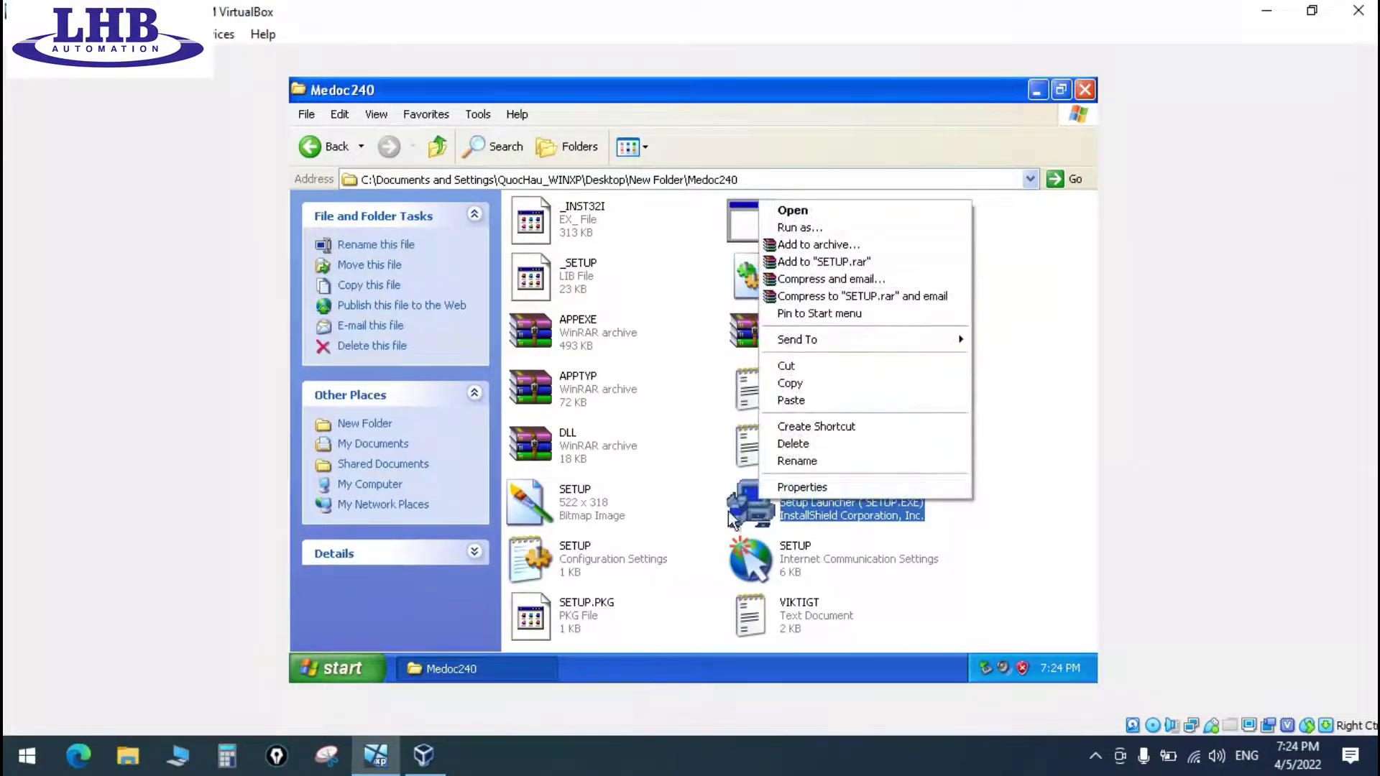
{"action": "left_click", "coordinate": [793, 210]}
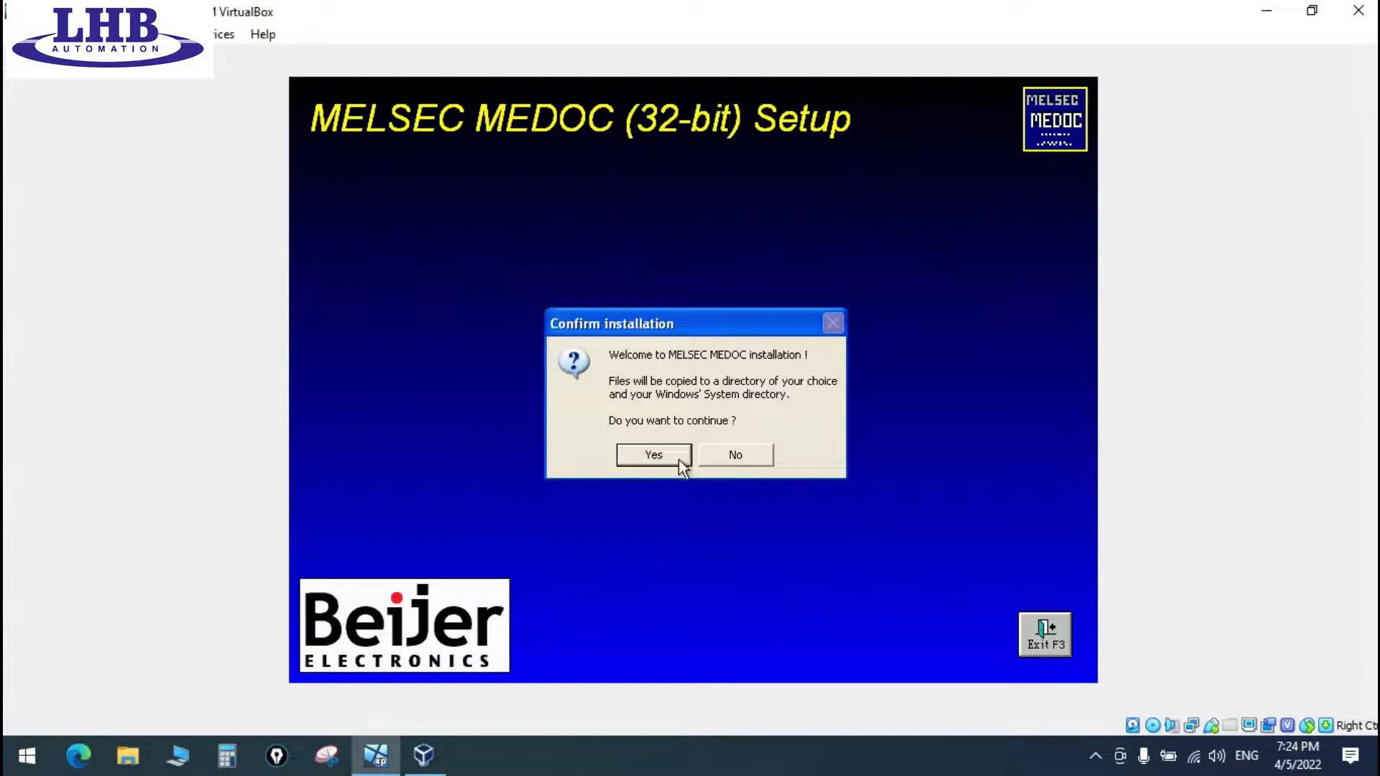
Install MELSEC MEDOC to C:\MEDOC with AJ71E71 access enabled and a new program group added
{"action": "left_click", "coordinate": [673, 459]}
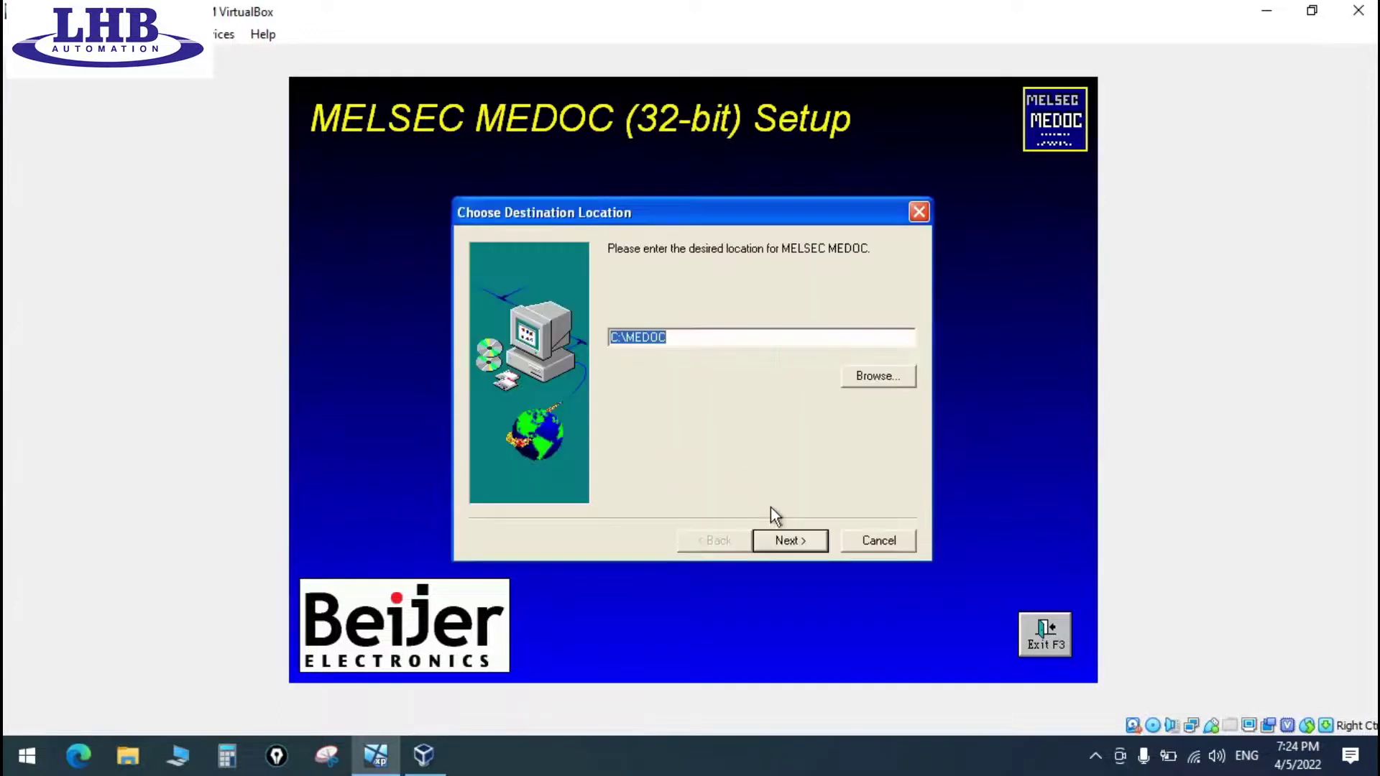
{"action": "left_click", "coordinate": [806, 537]}
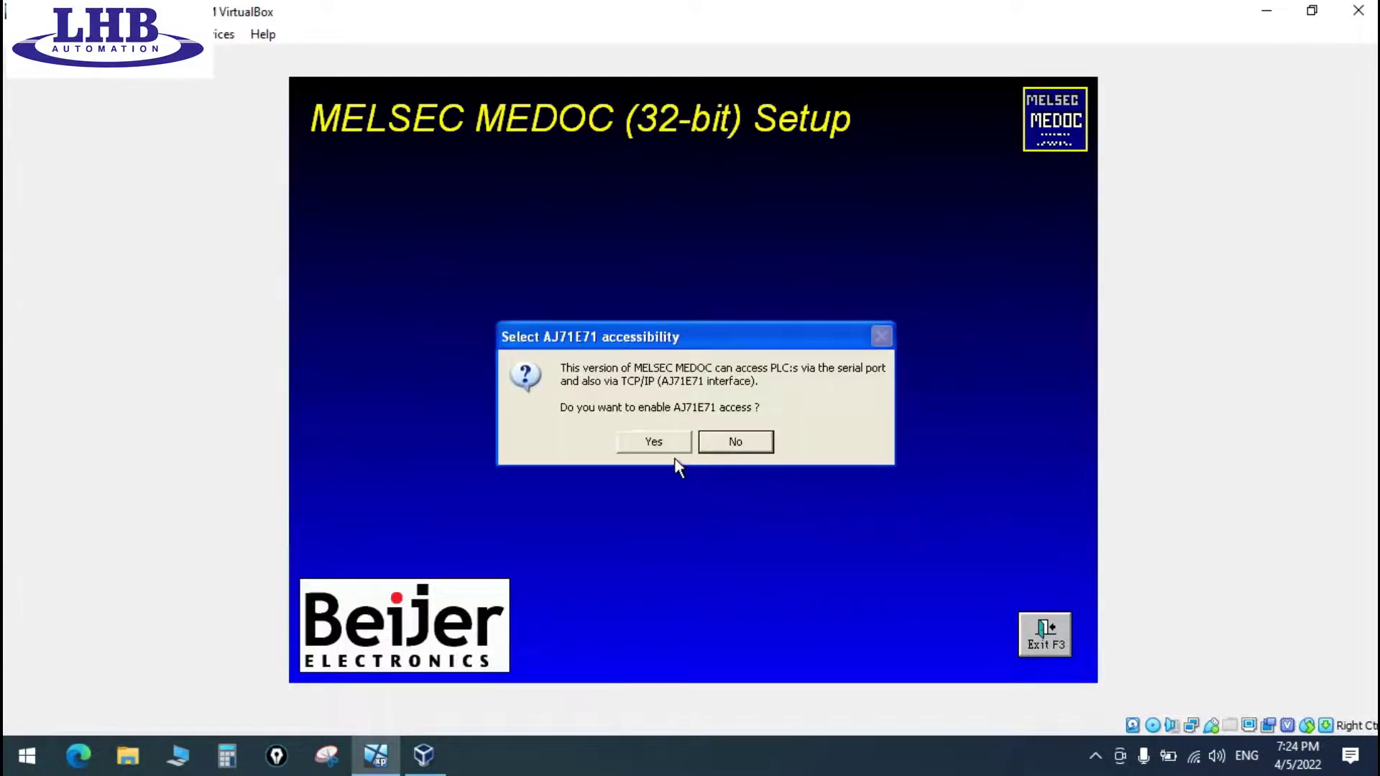
{"action": "left_click", "coordinate": [673, 446]}
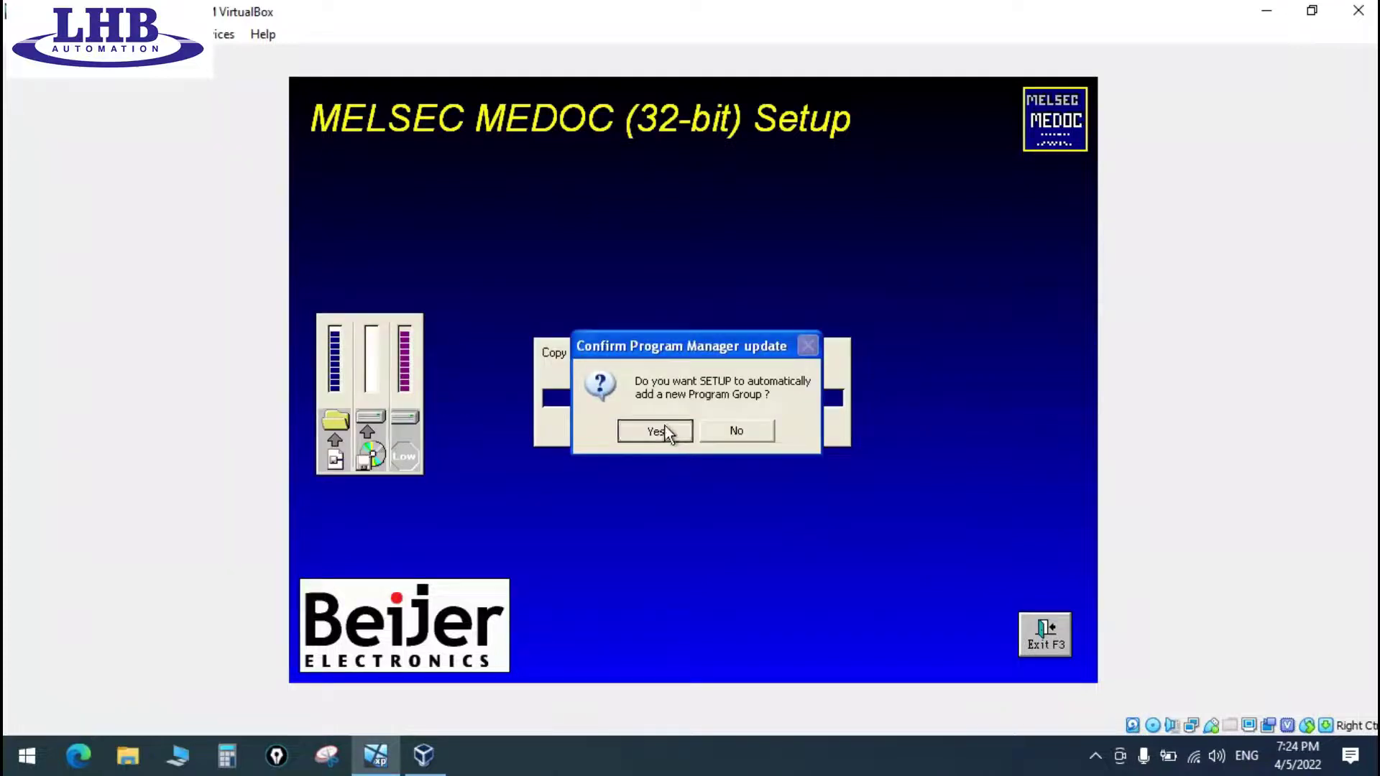
{"action": "left_click", "coordinate": [665, 427]}
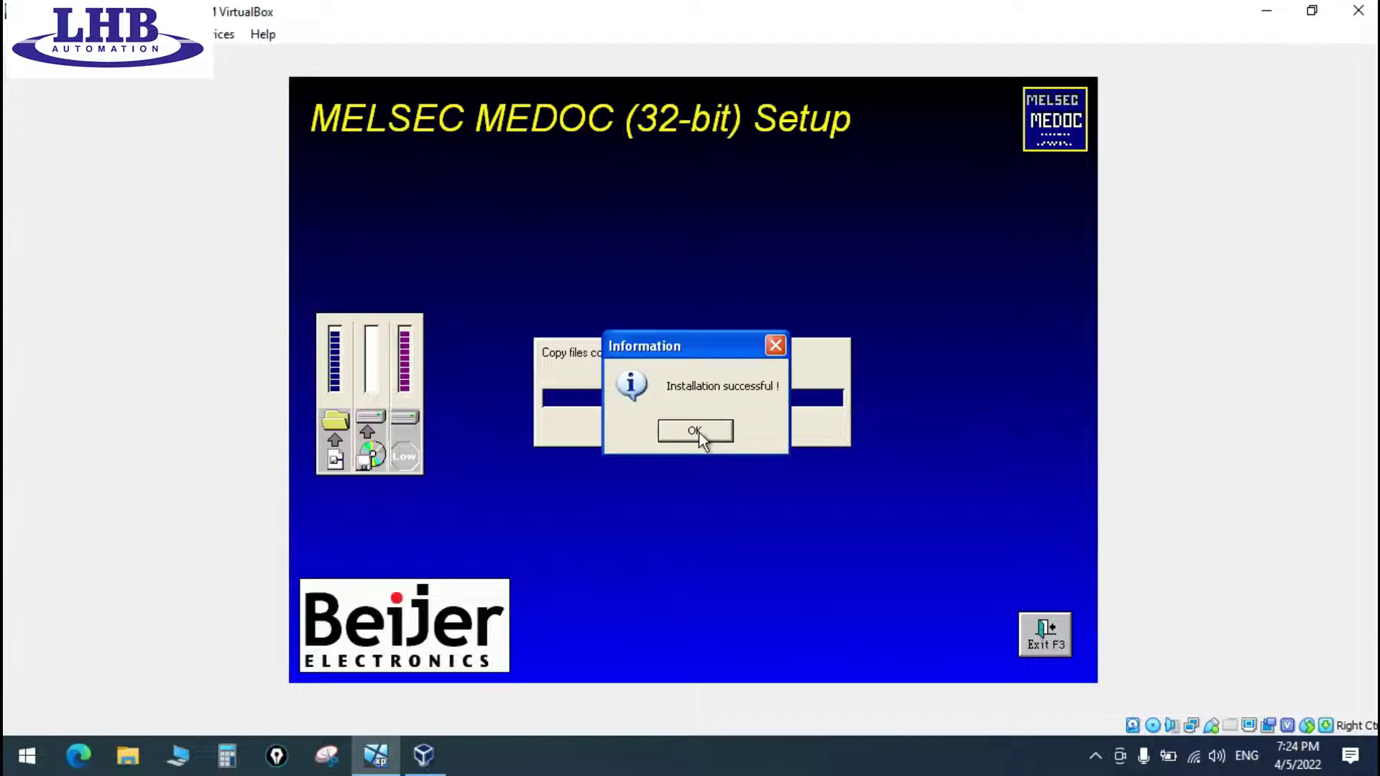
{"action": "left_click", "coordinate": [698, 432]}
{"action": "left_click", "coordinate": [1035, 350]}
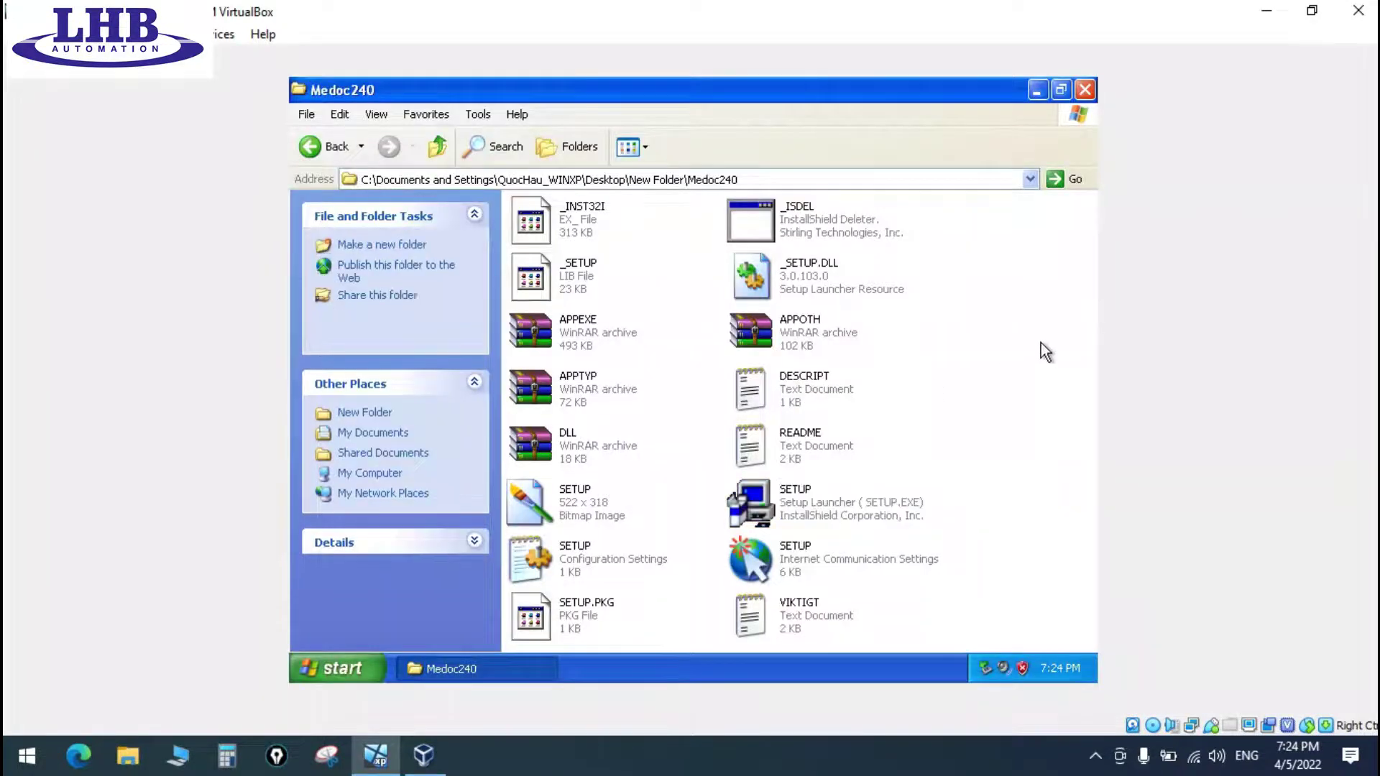
Run the SETUP.EXE installer in the Medoc241 subfolder and complete the upgrade of the existing MELSEC MEDOC installation
{"action": "left_click", "coordinate": [314, 148]}
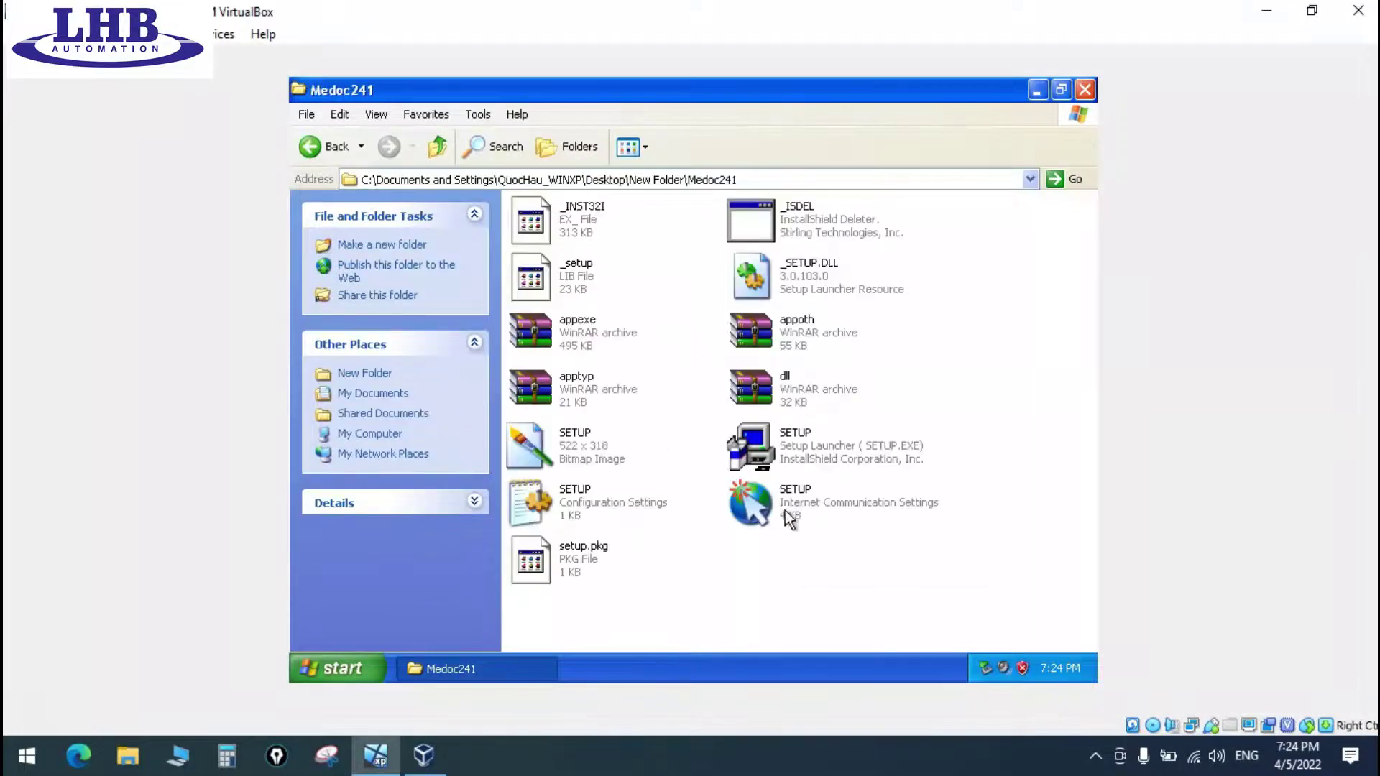
{"action": "double_click", "coordinate": [774, 443]}
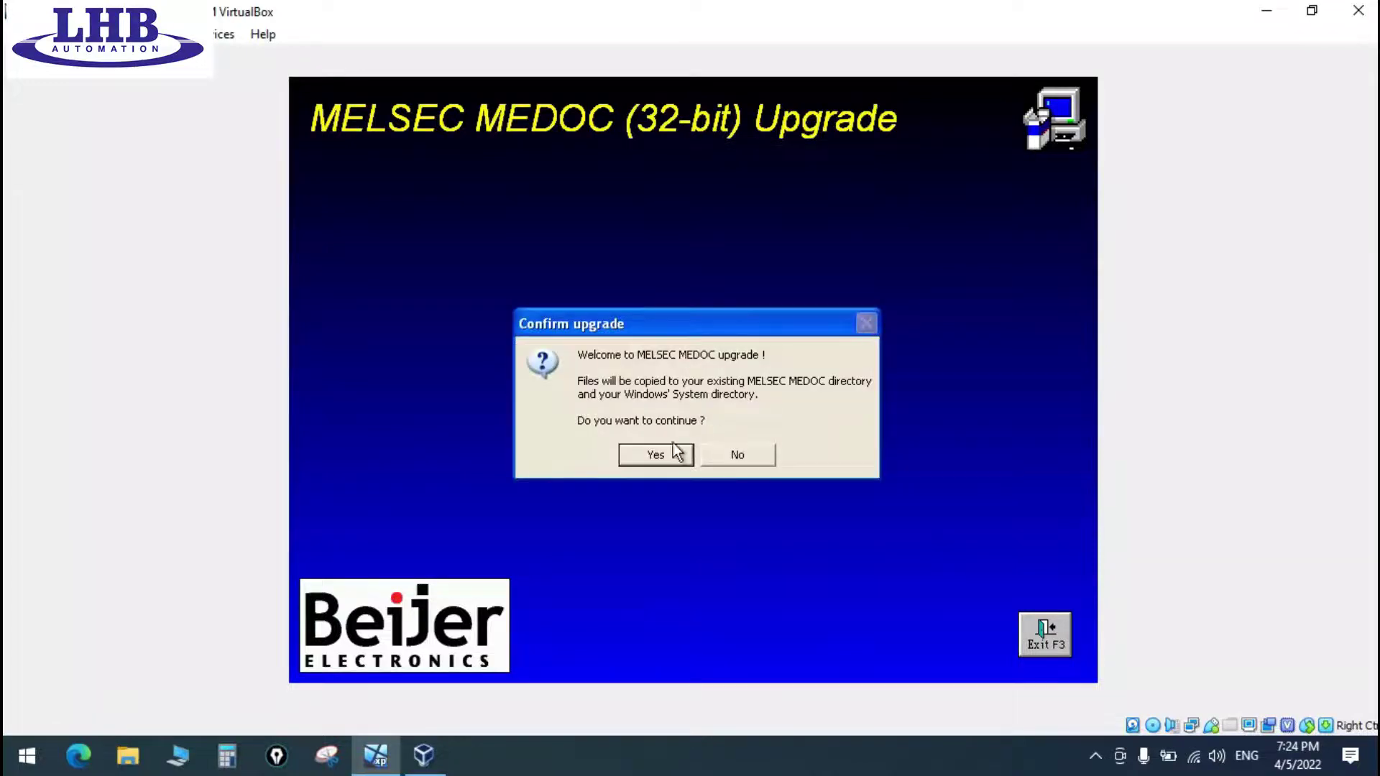
{"action": "left_click", "coordinate": [655, 454]}
{"action": "left_click", "coordinate": [803, 539]}
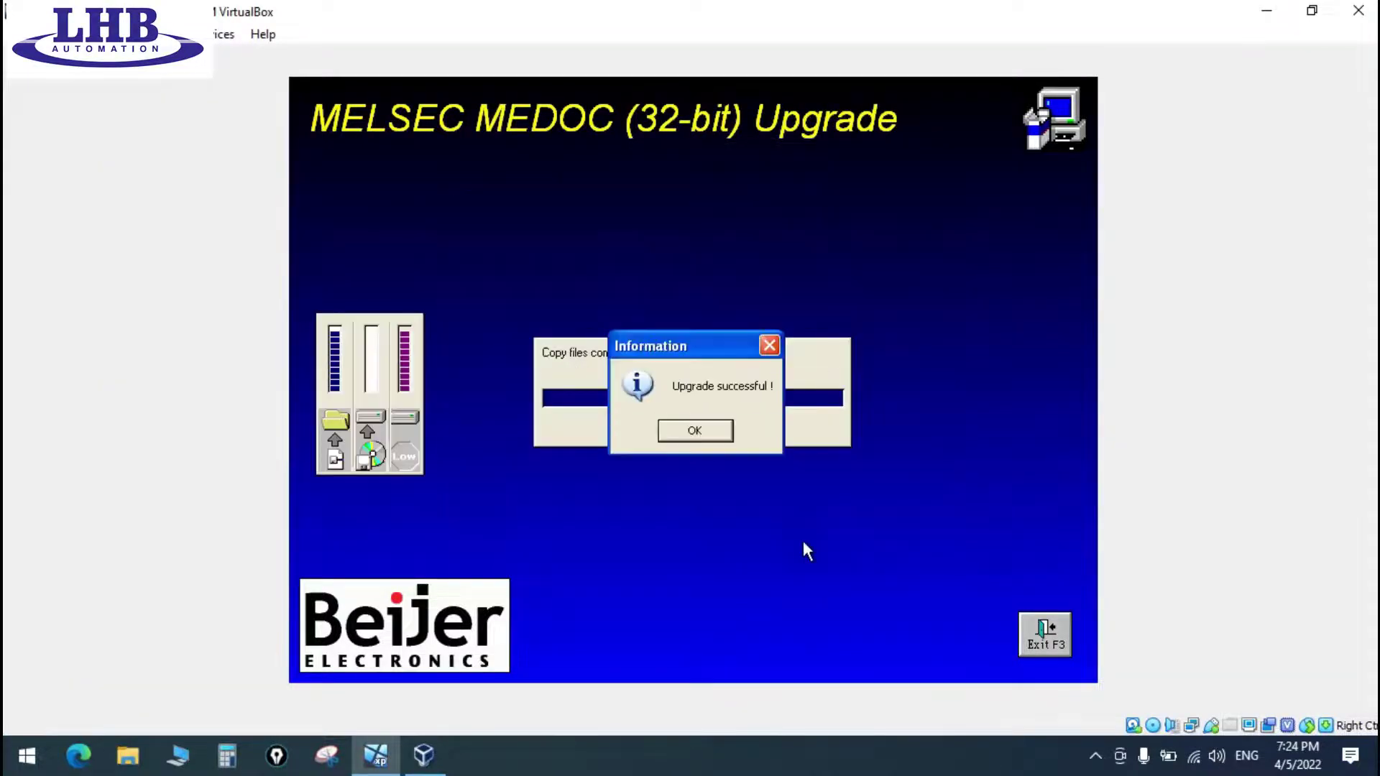
{"action": "left_click", "coordinate": [696, 432]}
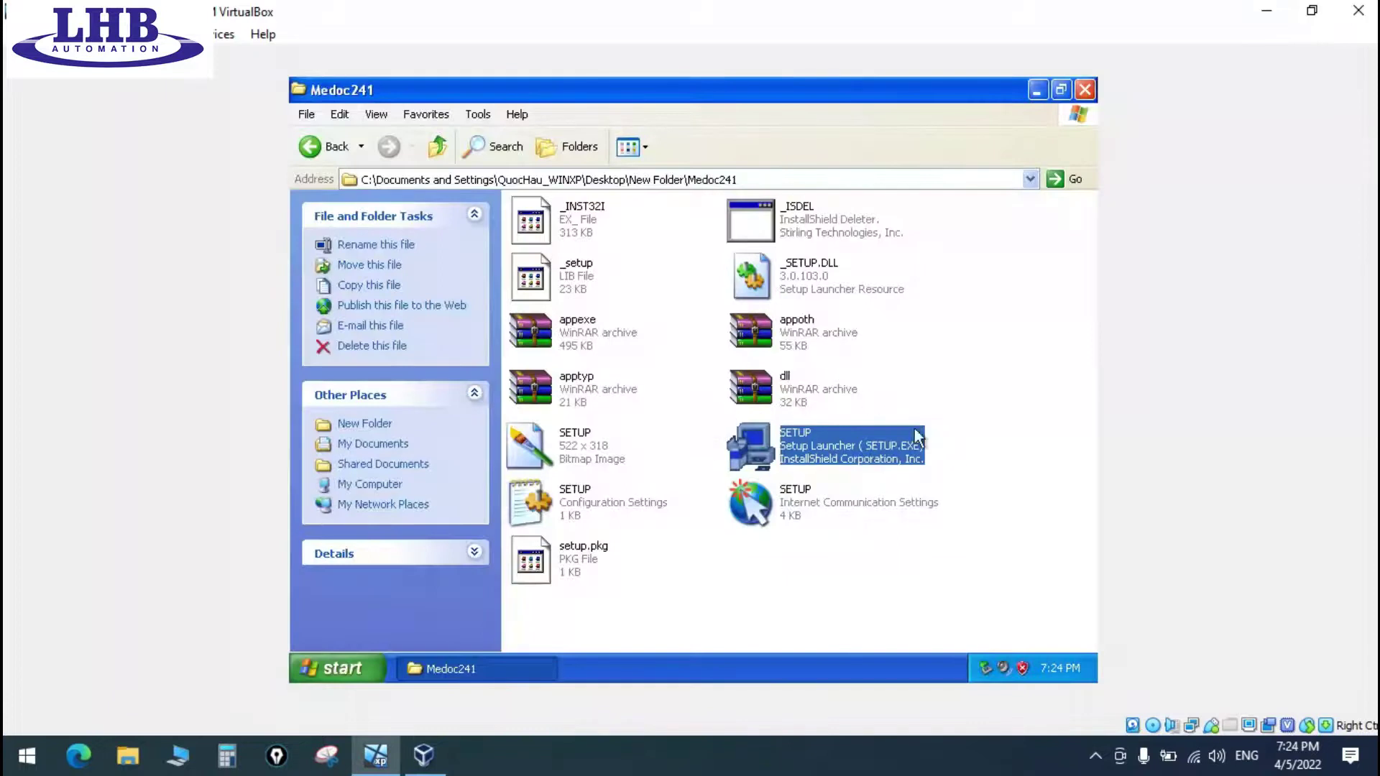
{"action": "left_click", "coordinate": [1006, 601]}
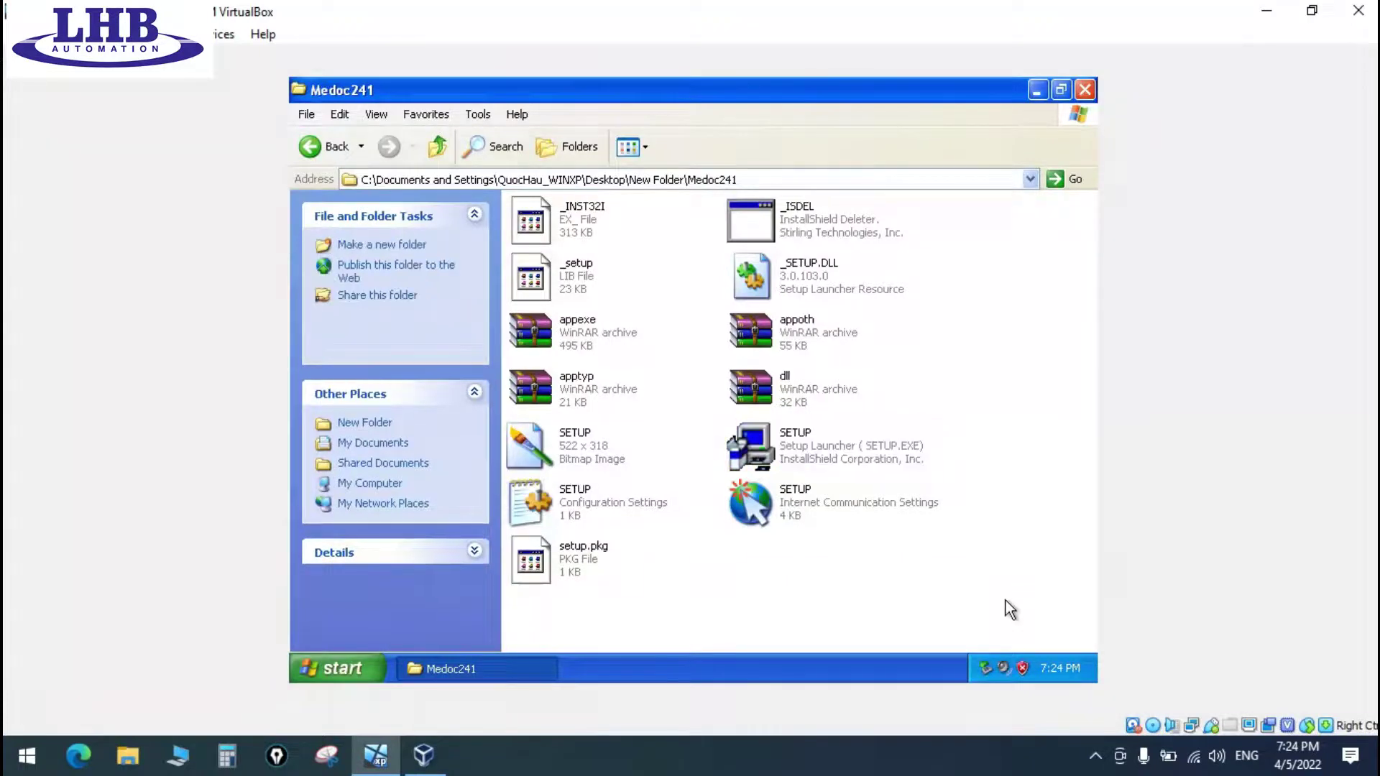
Open the MEDOC folder on Local Disk (C:) and locate the MEDOC PLC Programming Tool
{"action": "left_click", "coordinate": [310, 147]}
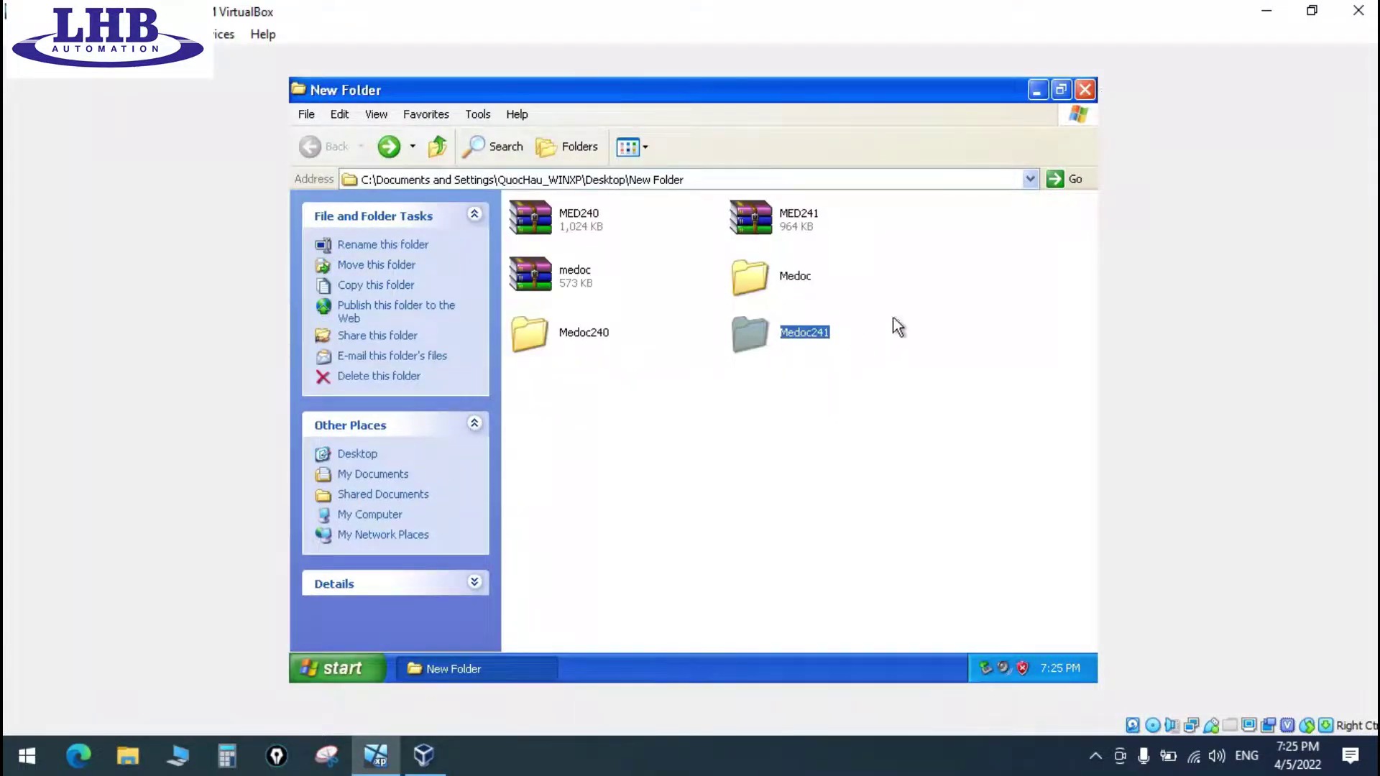
{"action": "left_click", "coordinate": [378, 515]}
{"action": "double_click", "coordinate": [597, 342]}
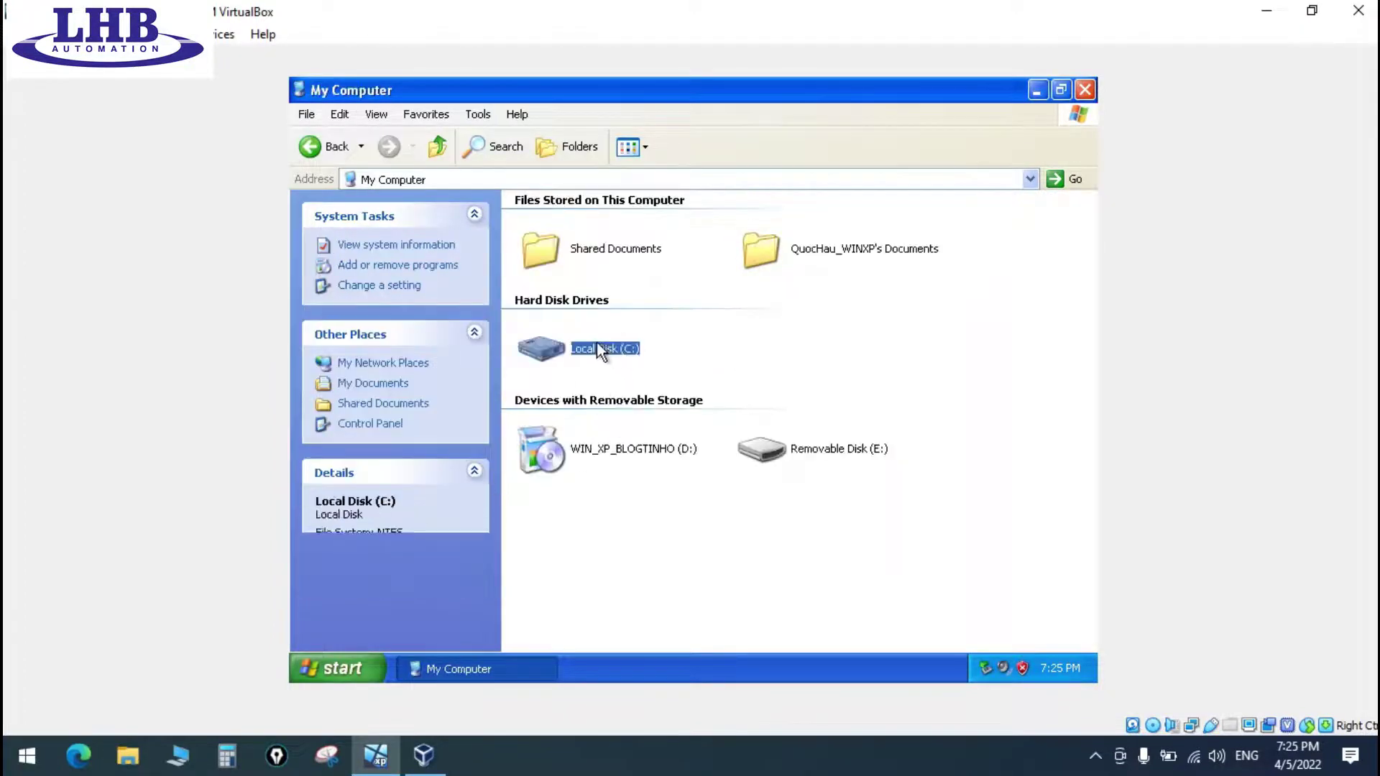
{"action": "left_click", "coordinate": [618, 342]}
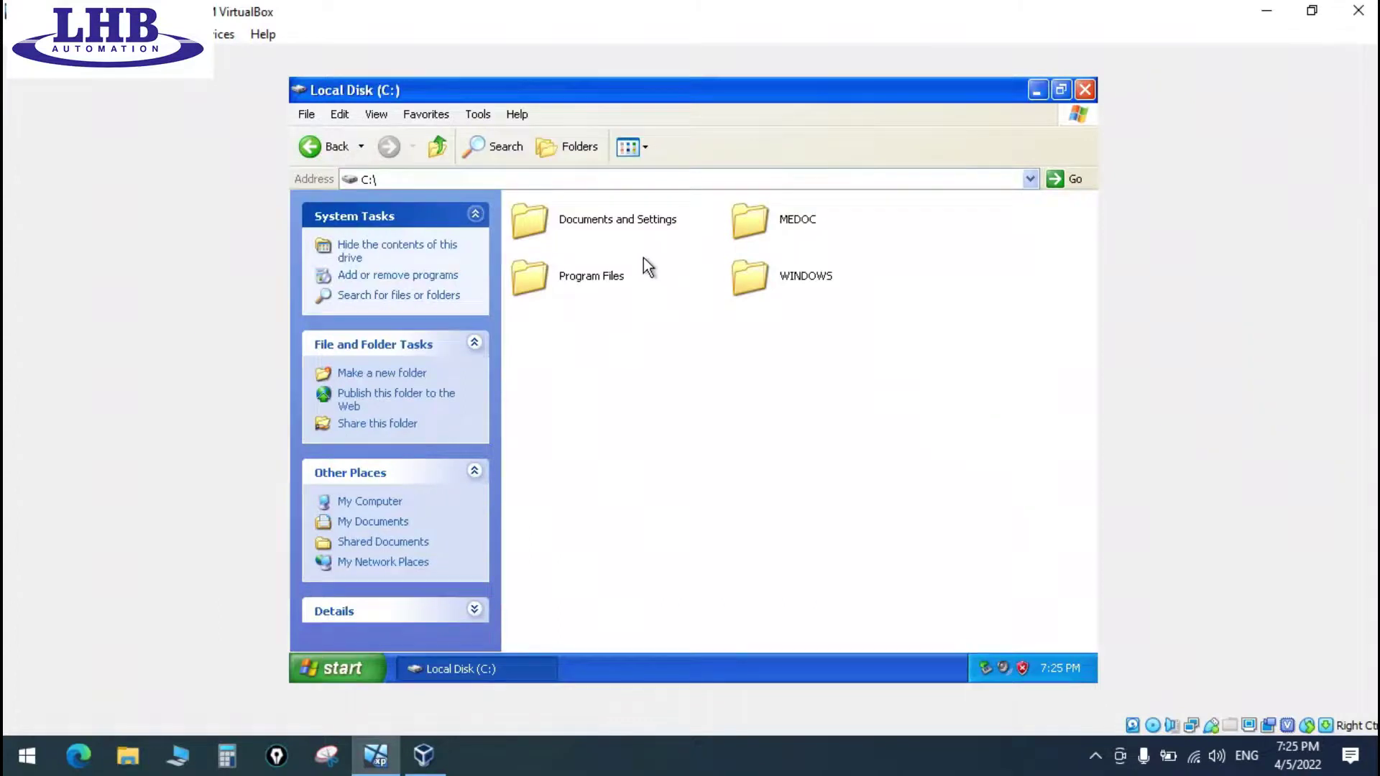
{"action": "double_click", "coordinate": [789, 229]}
{"action": "scroll", "coordinate": [656, 388], "scroll_direction": "down", "scroll_amount": 10}
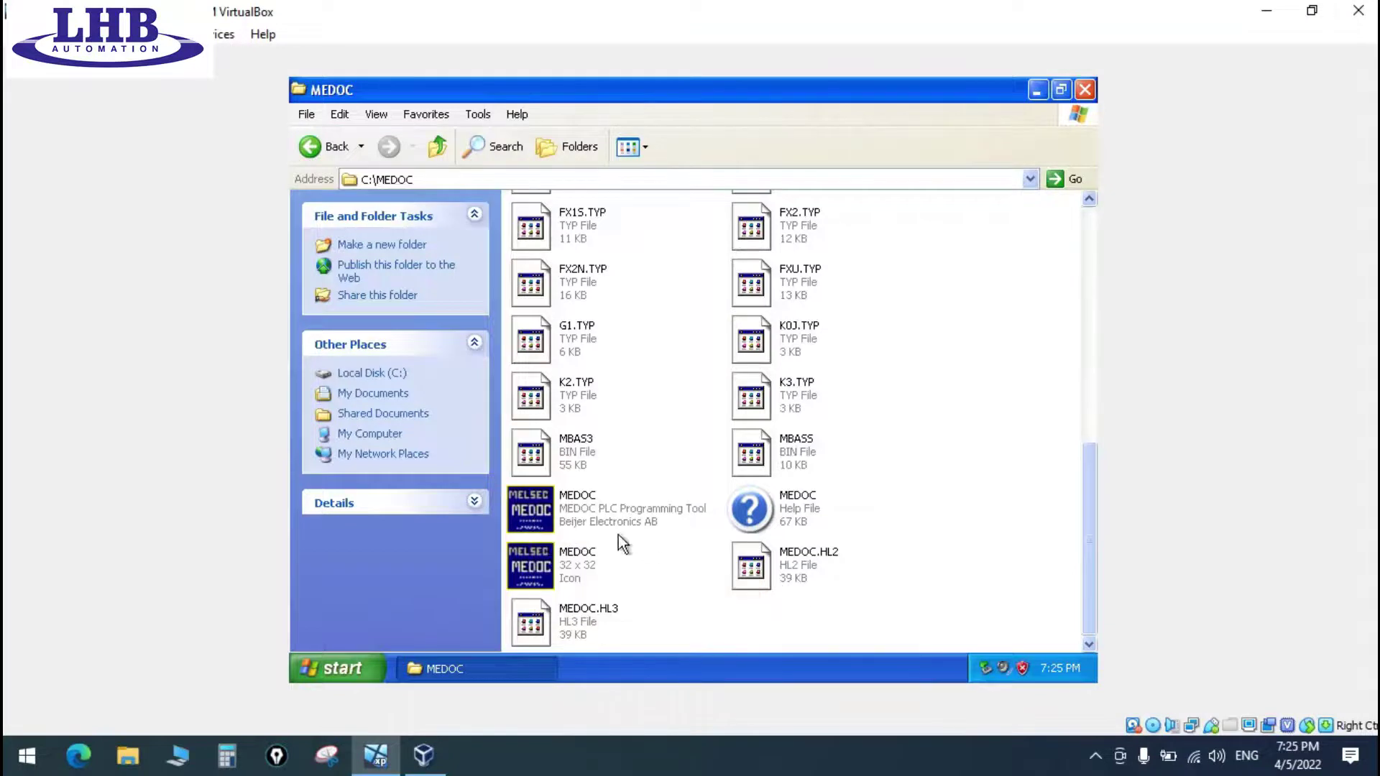
Create a desktop shortcut to the MEDOC PLC Programming Tool and close the folder window
{"action": "right_click", "coordinate": [529, 498]}
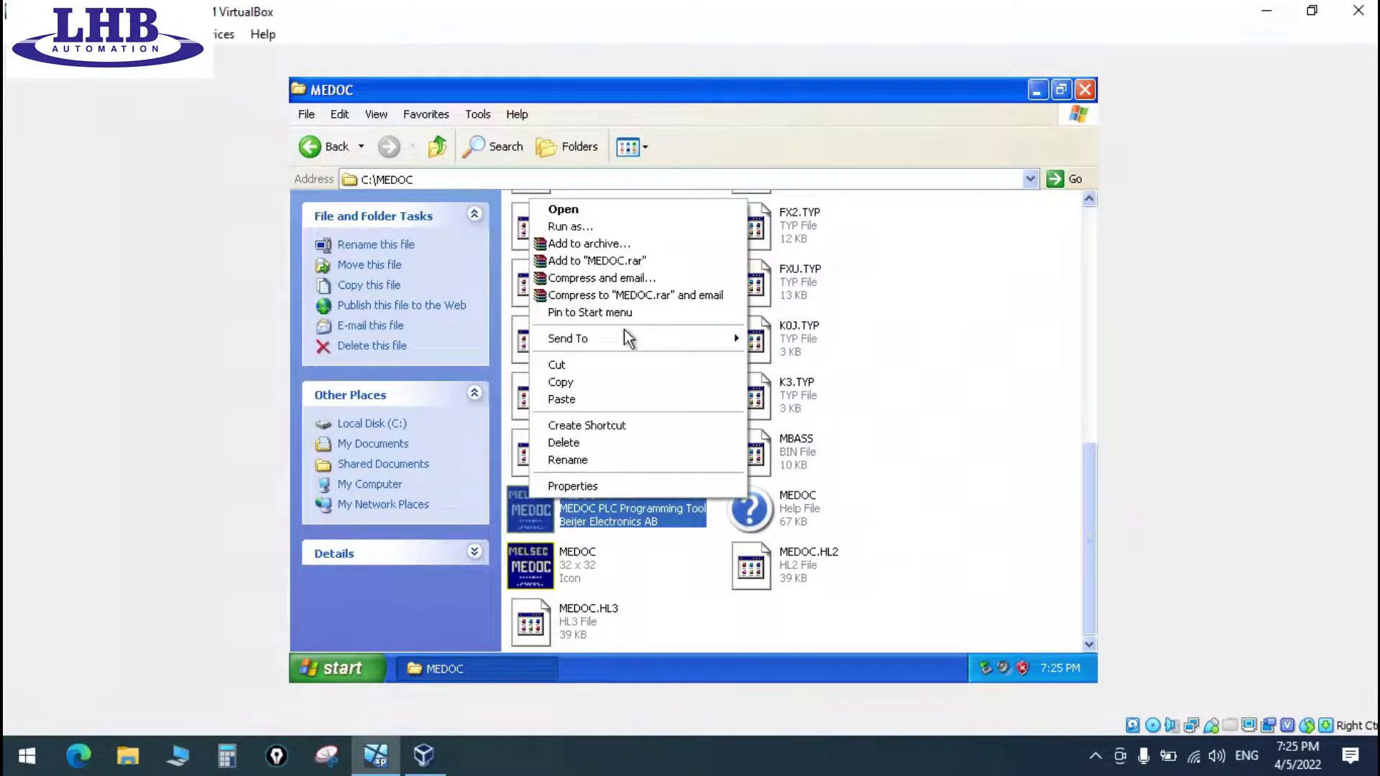
{"action": "mouse_move", "coordinate": [627, 335]}
{"action": "left_click", "coordinate": [852, 358]}
{"action": "left_click", "coordinate": [1051, 355]}
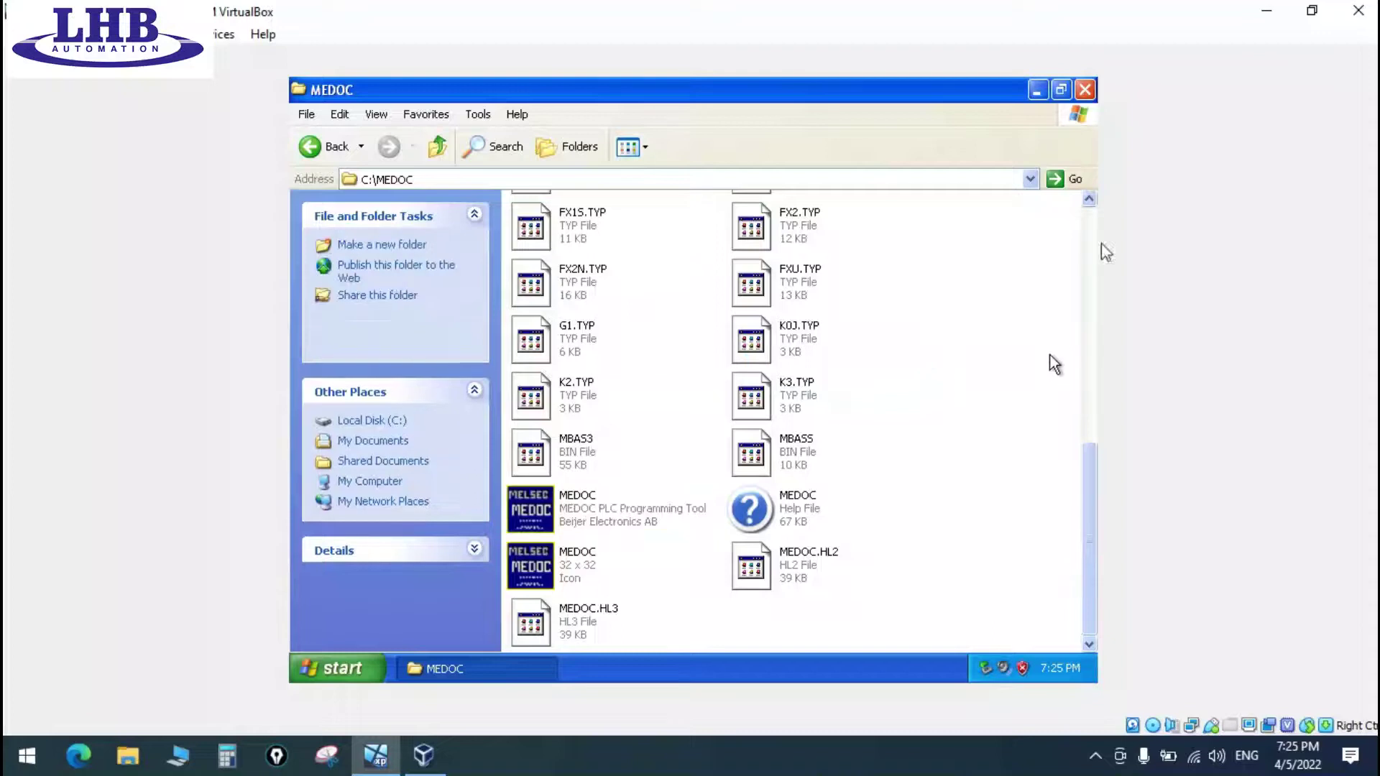
{"action": "left_click", "coordinate": [1086, 90]}
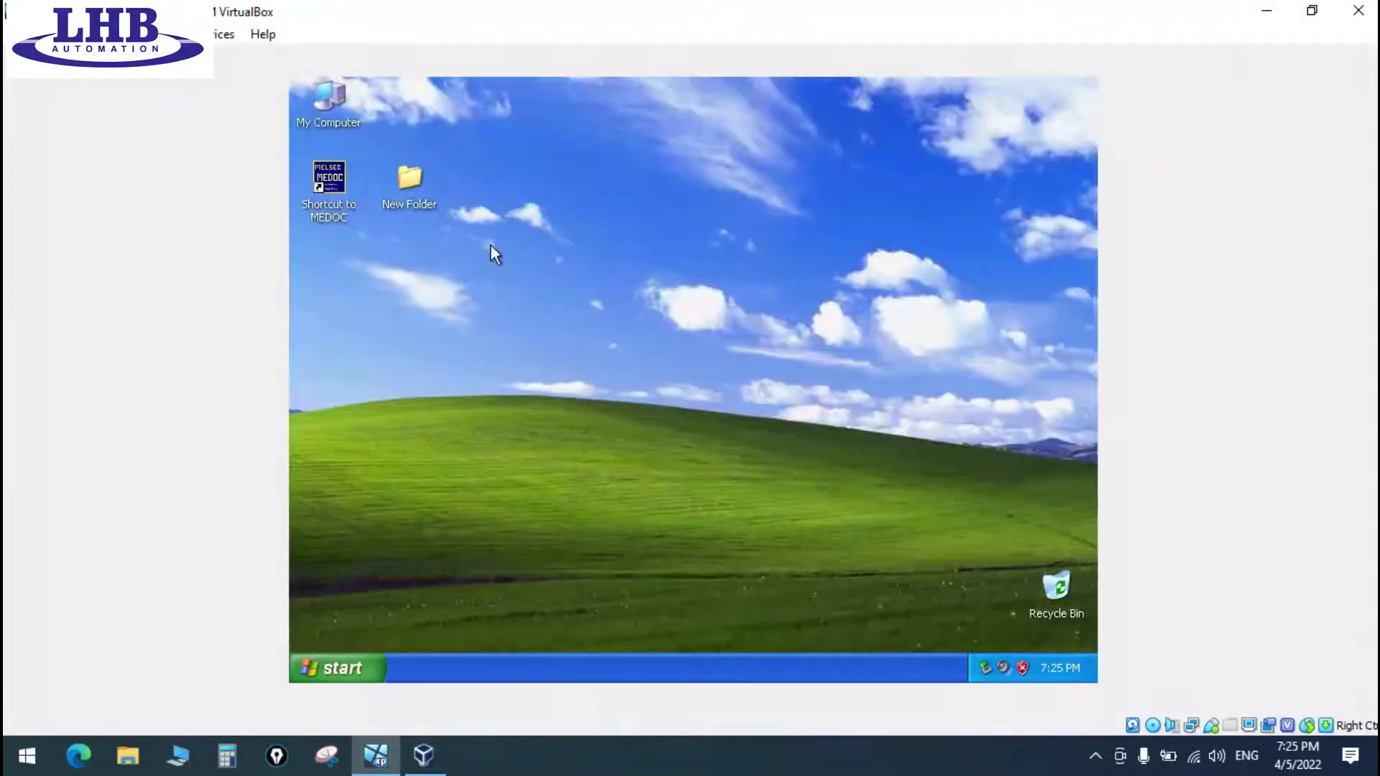
Launch MELSEC MEDOC from its desktop shortcut and maximize the program window
{"action": "double_click", "coordinate": [328, 176]}
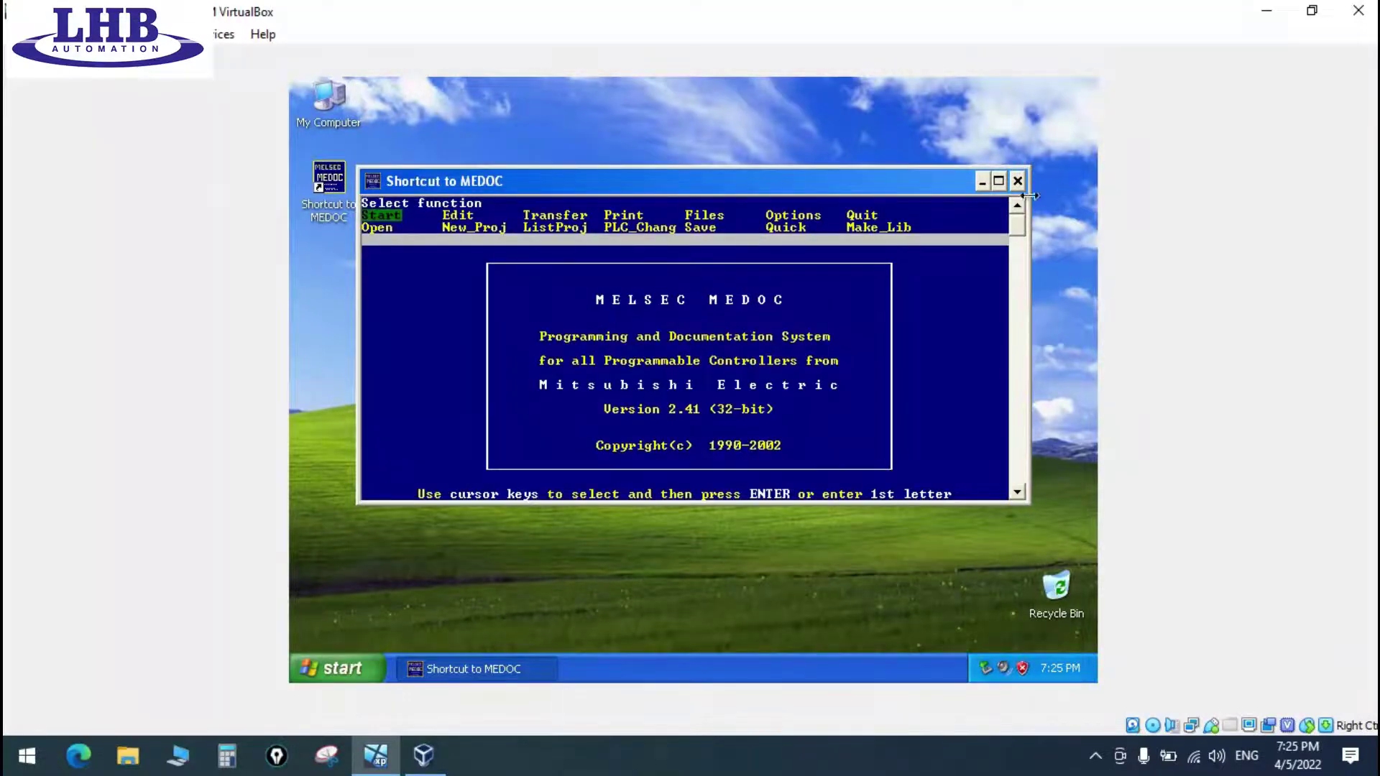
{"action": "left_click", "coordinate": [1000, 181]}
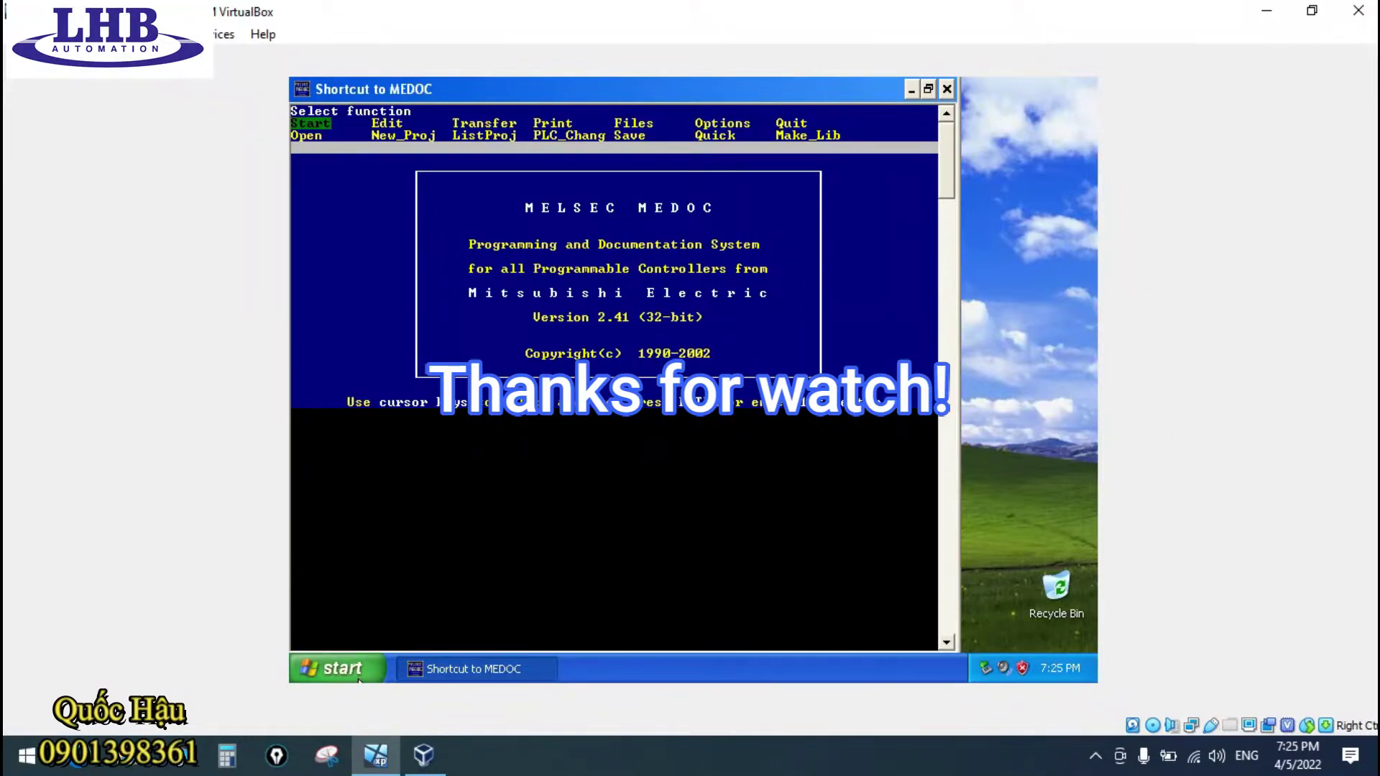
{"action": "mouse_move", "coordinate": [726, 9]}
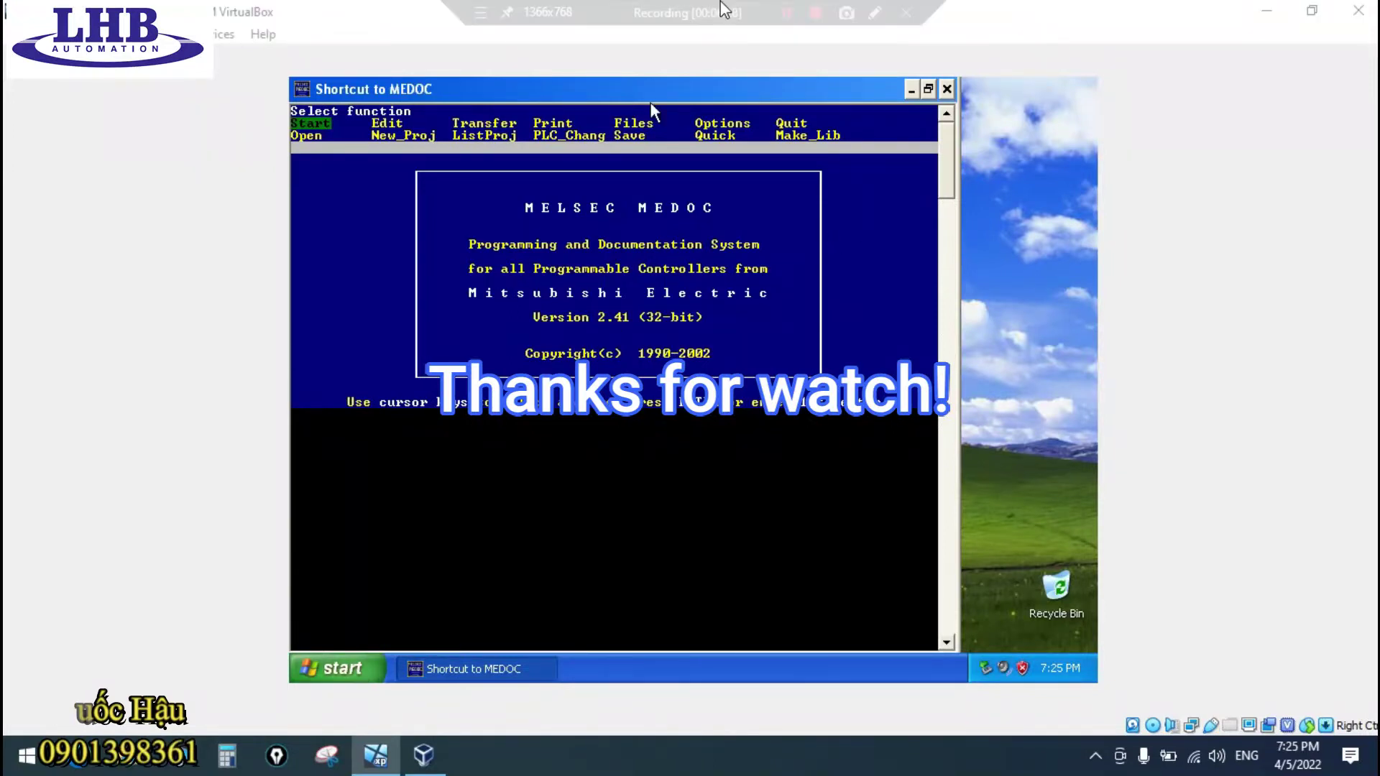